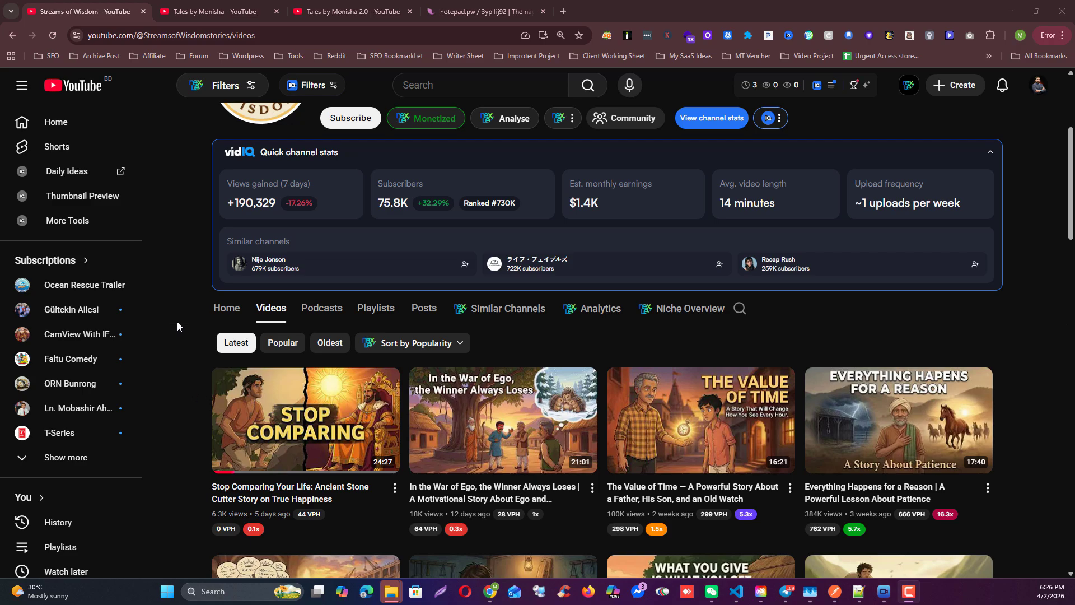
Compare the video lists and channel statistics of Streams of Wisdom and the two other open story channels
{"action": "scroll", "coordinate": [177, 322], "scroll_direction": "down", "scroll_amount": 5}
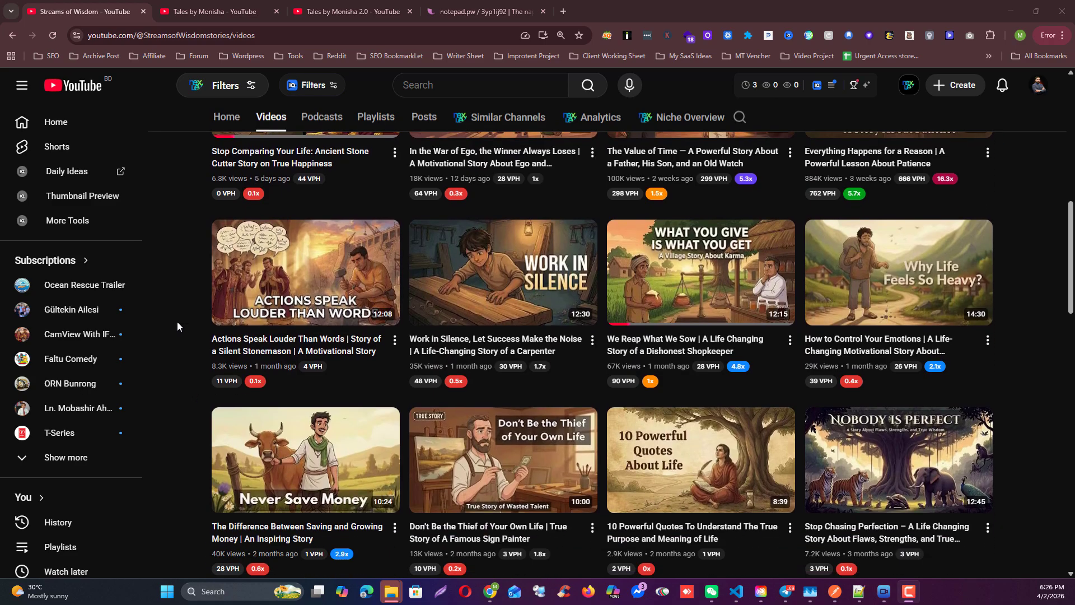
{"action": "scroll", "coordinate": [177, 321], "scroll_direction": "up", "scroll_amount": 3}
{"action": "key", "text": "ctrl+Tab"}
{"action": "scroll", "coordinate": [165, 379], "scroll_direction": "down", "scroll_amount": 6}
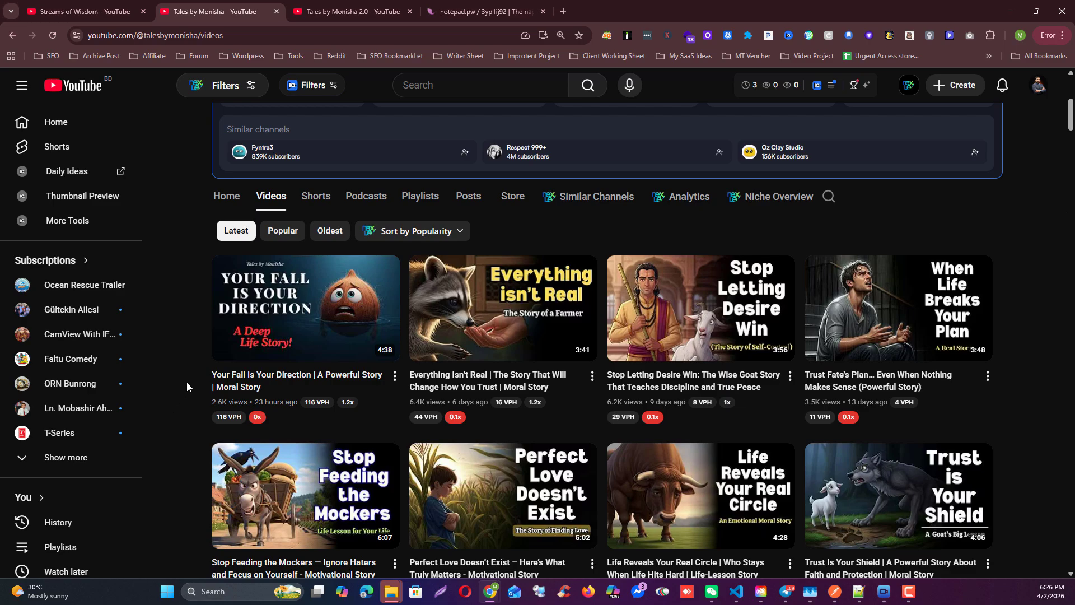
{"action": "key", "text": "ctrl+Tab"}
{"action": "key", "text": "ctrl+1"}
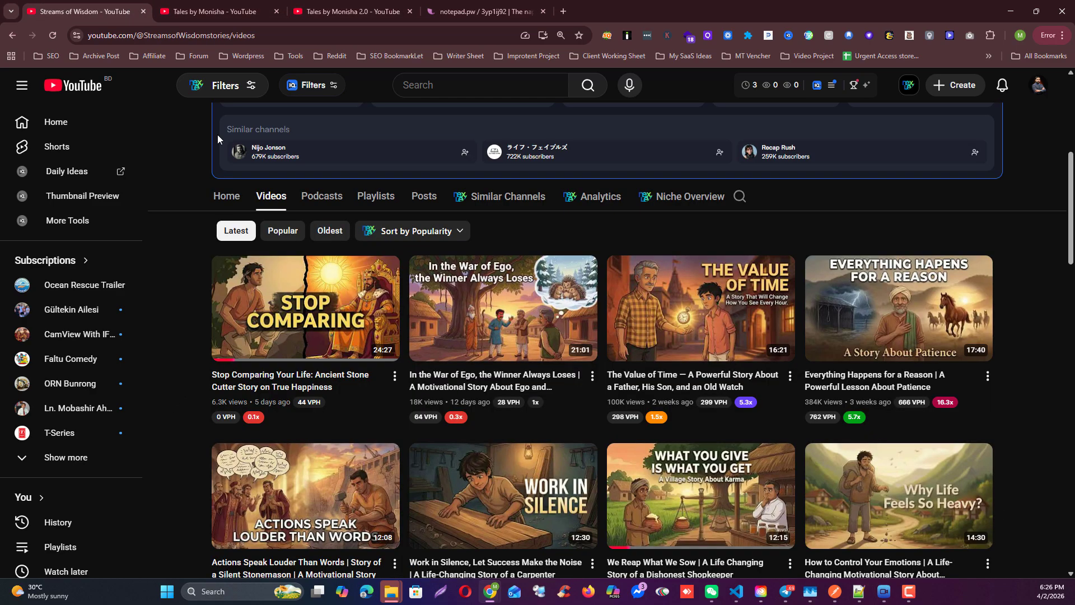
{"action": "scroll", "coordinate": [217, 134], "scroll_direction": "up", "scroll_amount": 5}
{"action": "scroll", "coordinate": [440, 292], "scroll_direction": "down", "scroll_amount": 1}
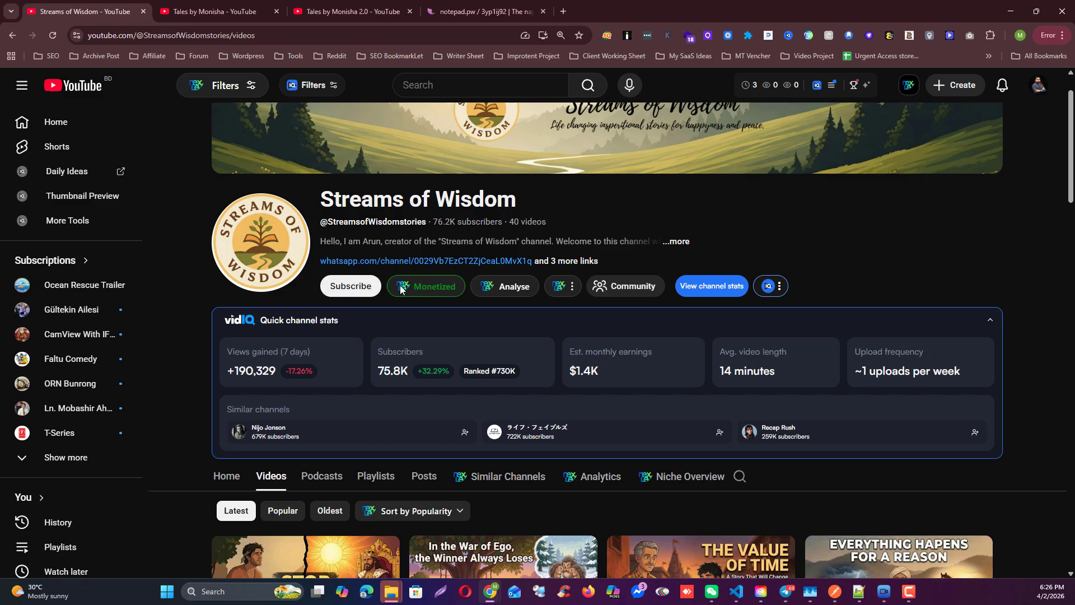
{"action": "key", "text": "ctrl+Tab"}
{"action": "scroll", "coordinate": [161, 288], "scroll_direction": "up", "scroll_amount": 5}
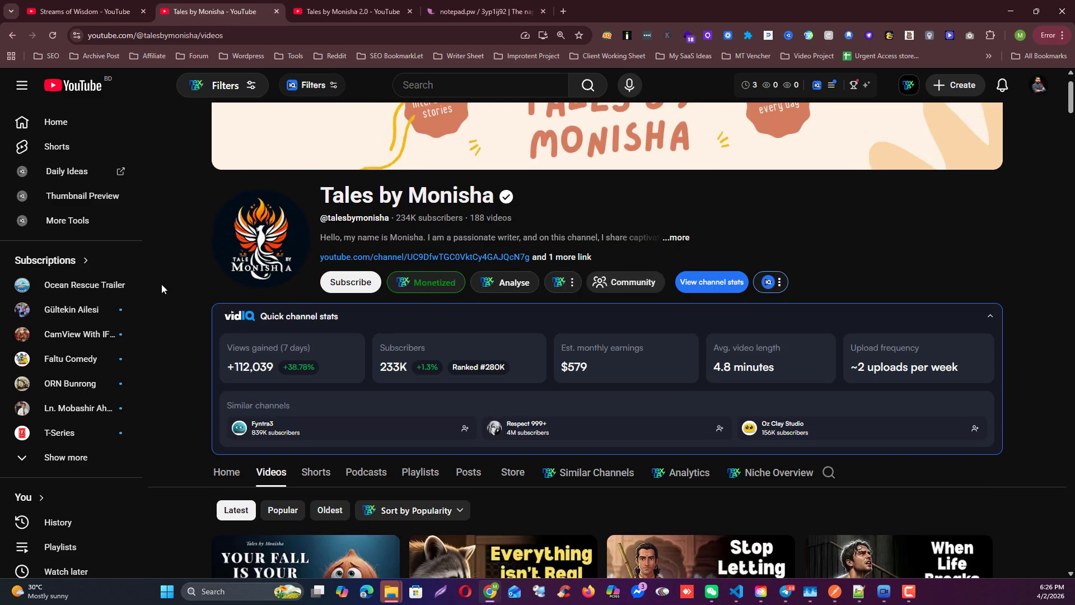
{"action": "scroll", "coordinate": [161, 289], "scroll_direction": "up", "scroll_amount": 1}
{"action": "key", "text": "ctrl+Tab"}
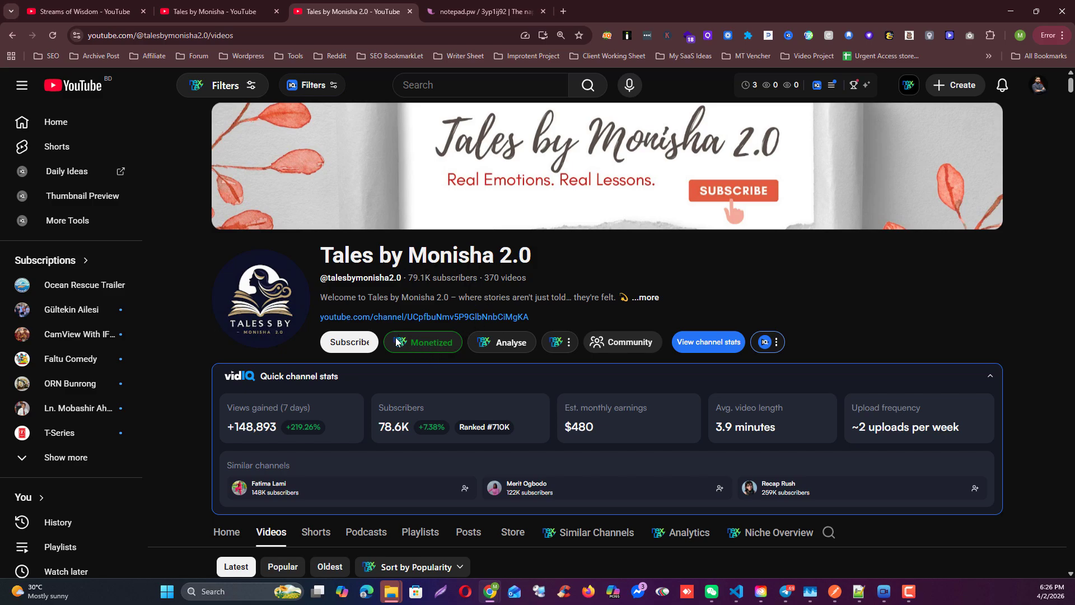
Review the Animated Stories niche list in the online notepad, from Moral Stories and Fables to Motivational and Wisdom Tales
{"action": "key", "text": "ctrl+Tab"}
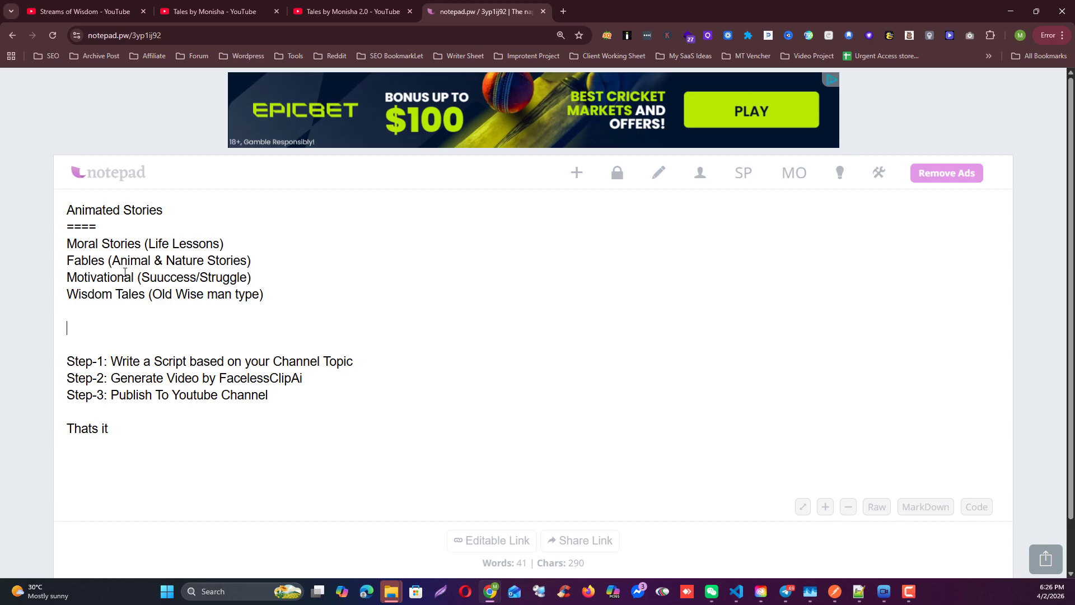
{"action": "left_click_drag", "start_coordinate": [140, 246], "coordinate": [75, 246]}
{"action": "double_click", "coordinate": [72, 261]}
{"action": "left_click", "coordinate": [140, 269]}
{"action": "left_click_drag", "start_coordinate": [112, 264], "coordinate": [251, 262]}
{"action": "left_click", "coordinate": [100, 288]}
{"action": "left_click_drag", "start_coordinate": [136, 278], "coordinate": [62, 279]}
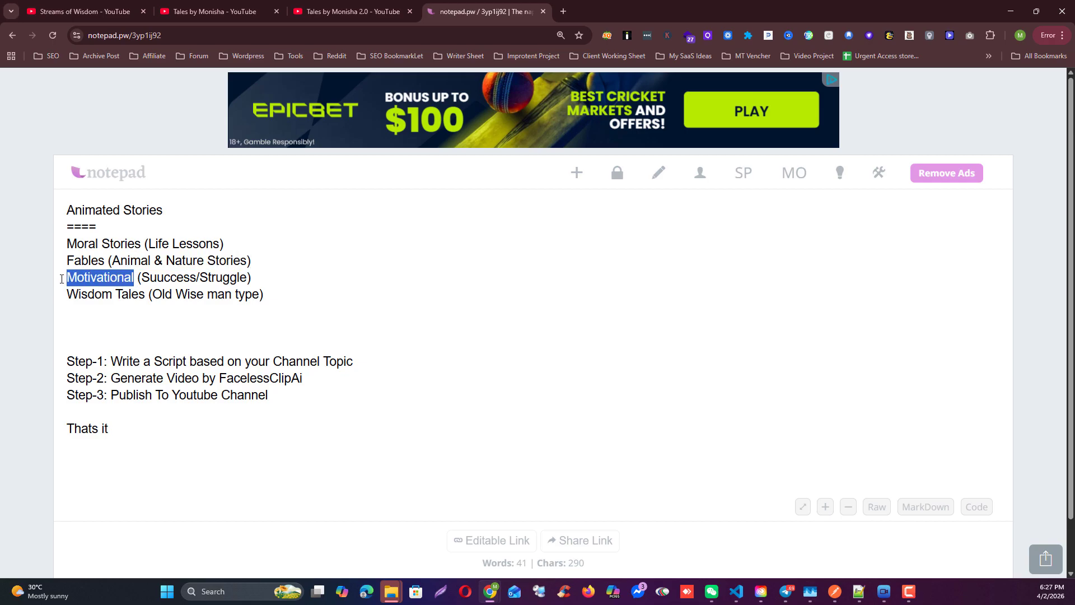
{"action": "left_click", "coordinate": [116, 296]}
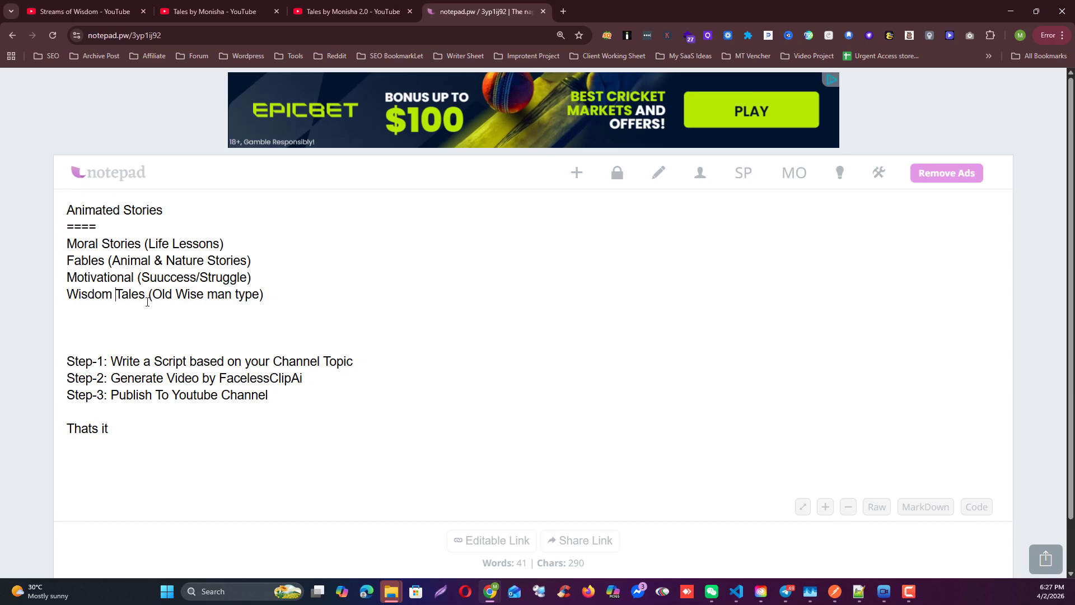
{"action": "left_click_drag", "start_coordinate": [147, 300], "coordinate": [65, 296]}
{"action": "left_click", "coordinate": [119, 312]}
{"action": "left_click_drag", "start_coordinate": [304, 294], "coordinate": [66, 210]}
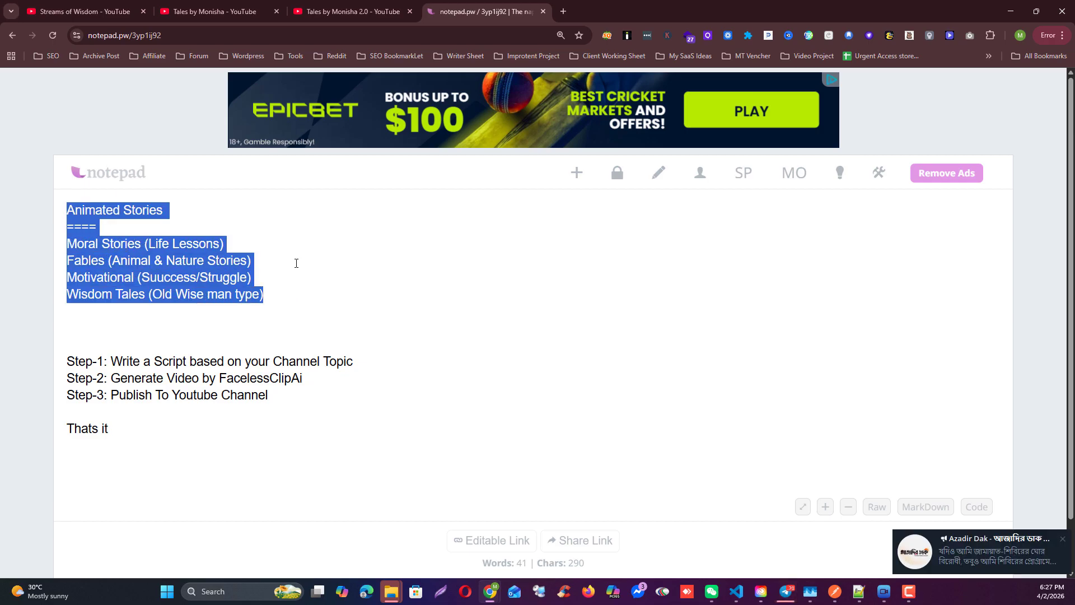
{"action": "left_click", "coordinate": [318, 264]}
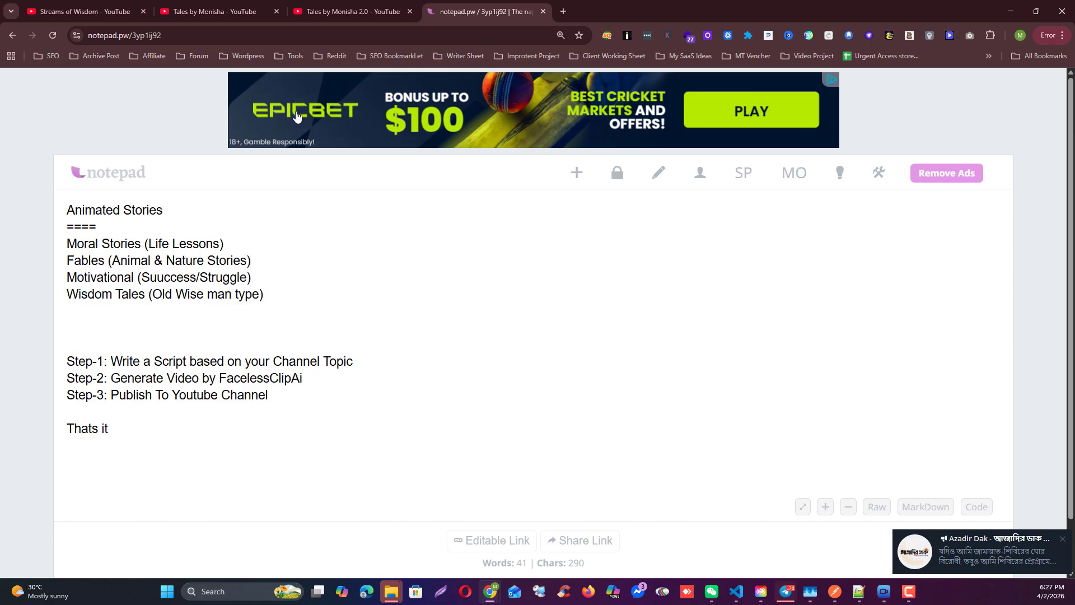
Return to the Streams of Wisdom channel and look through its statistics and uploaded videos
{"action": "left_click", "coordinate": [350, 12]}
{"action": "left_click", "coordinate": [84, 12]}
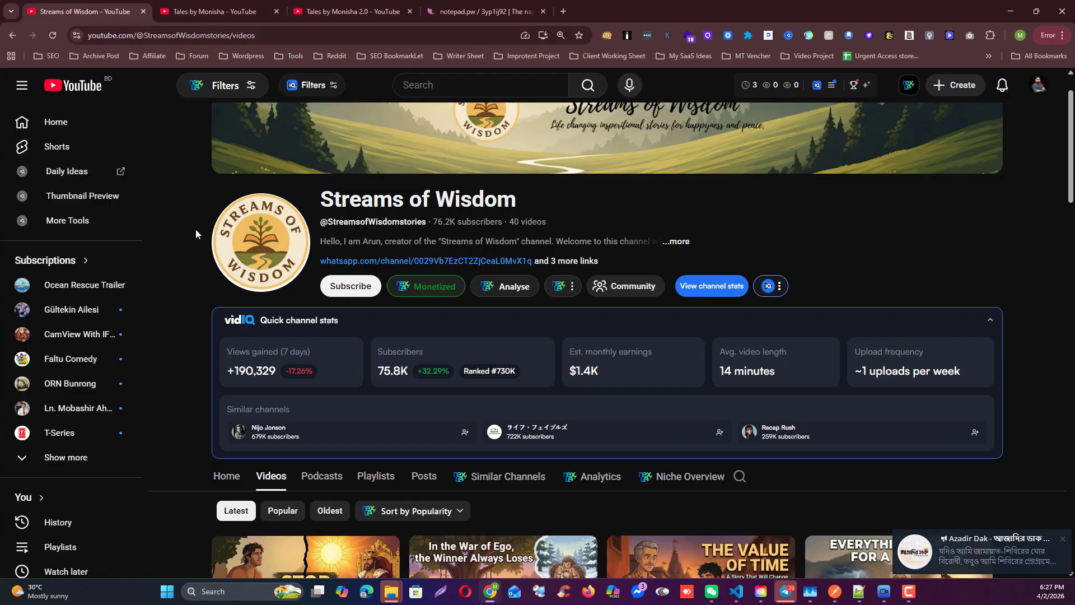
{"action": "scroll", "coordinate": [190, 236], "scroll_direction": "down", "scroll_amount": 7}
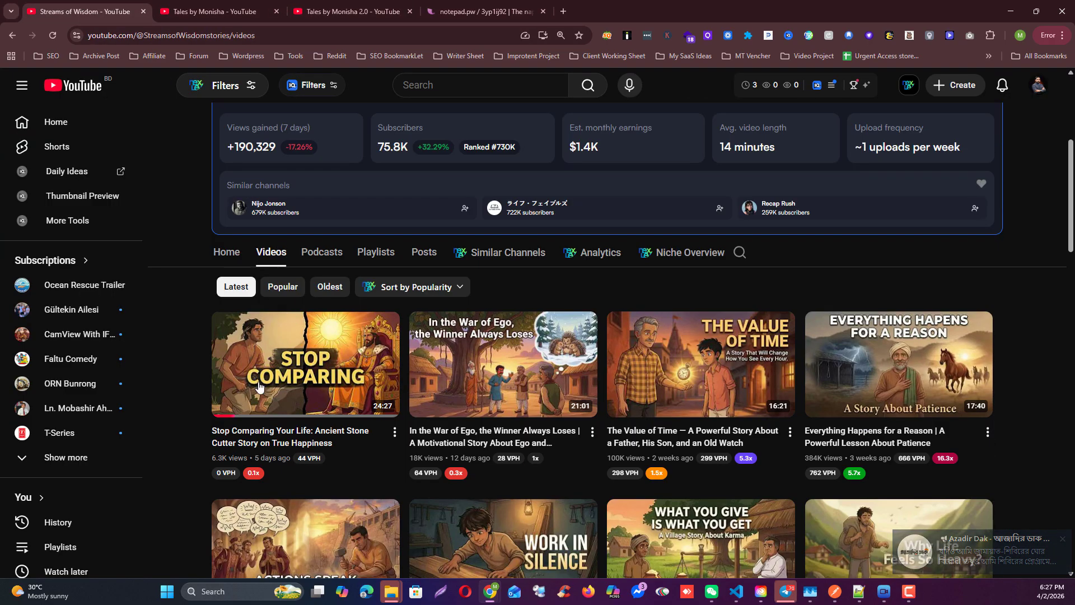
{"action": "scroll", "coordinate": [189, 435], "scroll_direction": "down", "scroll_amount": 3}
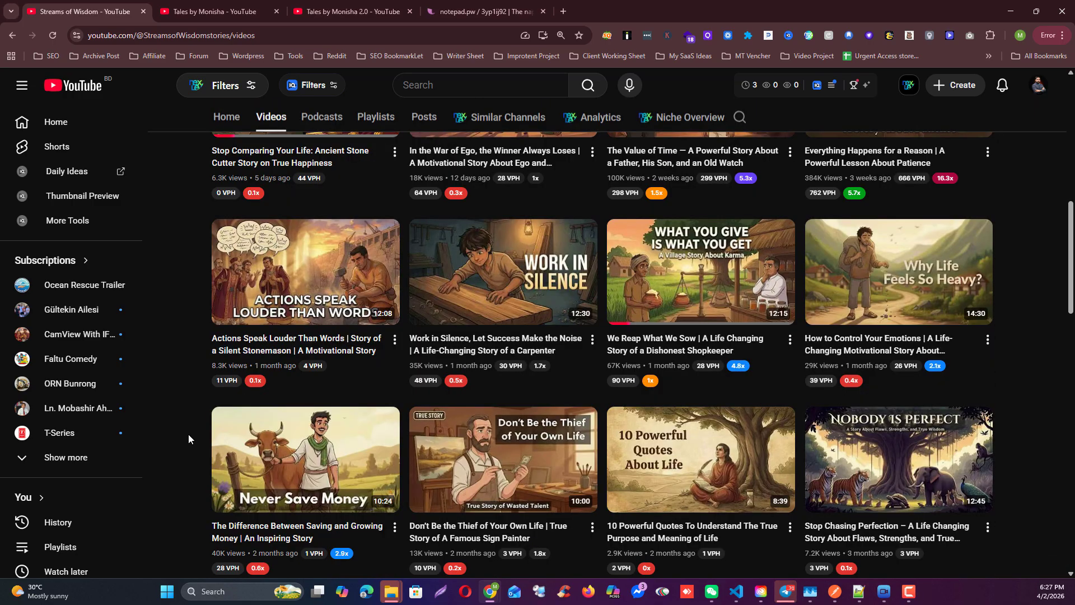
{"action": "scroll", "coordinate": [189, 434], "scroll_direction": "down", "scroll_amount": 2}
{"action": "scroll", "coordinate": [188, 434], "scroll_direction": "up", "scroll_amount": 10}
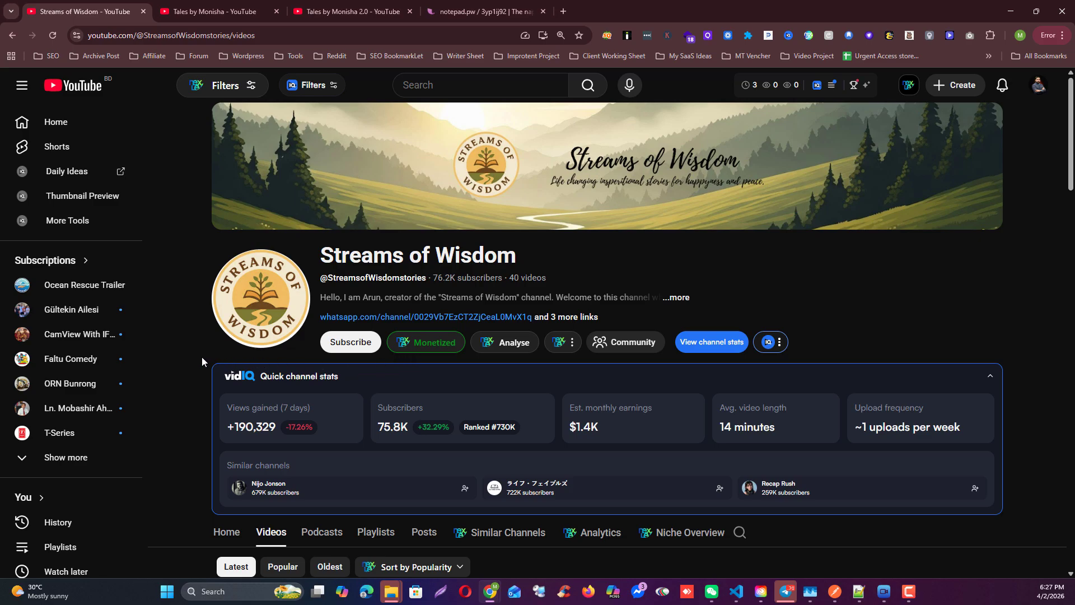
{"action": "scroll", "coordinate": [202, 357], "scroll_direction": "down", "scroll_amount": 7}
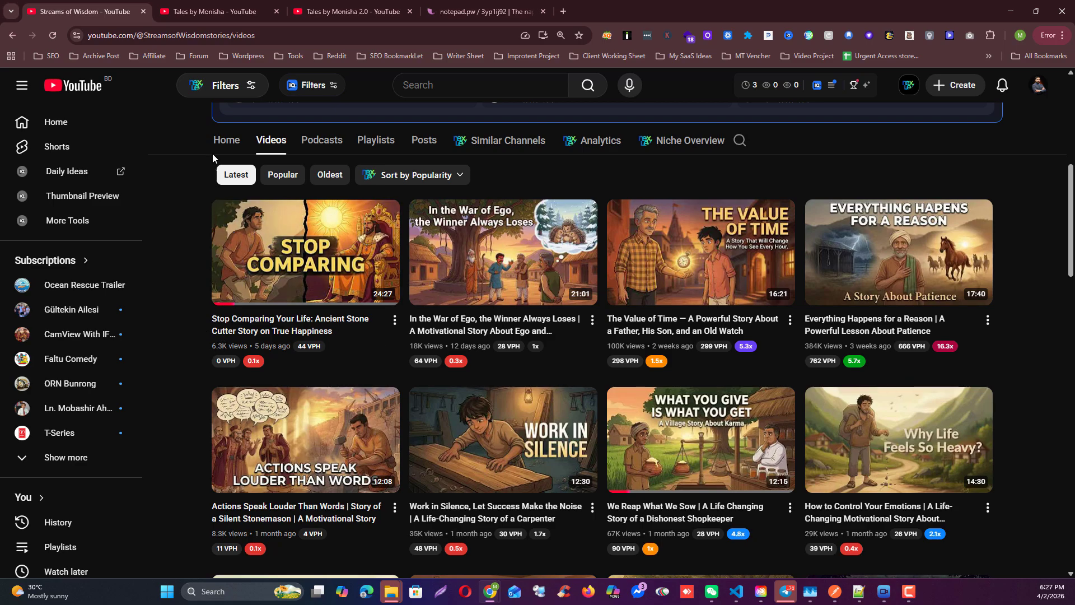
Examine the titles and performance figures of the newest Streams of Wisdom videos, including the Stop Comparing Your Life video
{"action": "mouse_move", "coordinate": [215, 339]}
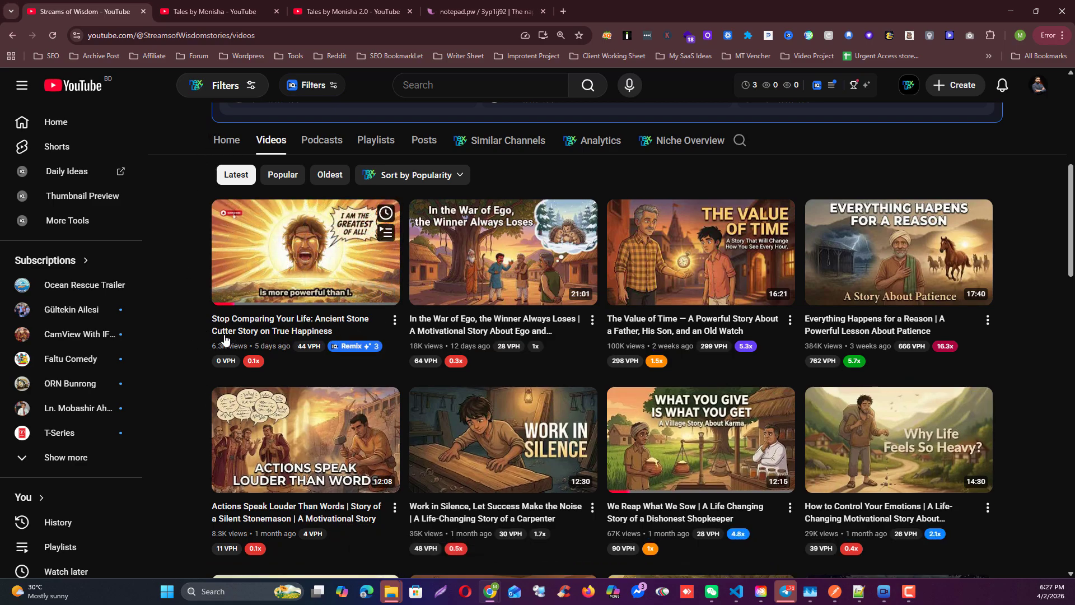
{"action": "left_click_drag", "start_coordinate": [215, 339], "coordinate": [220, 171]}
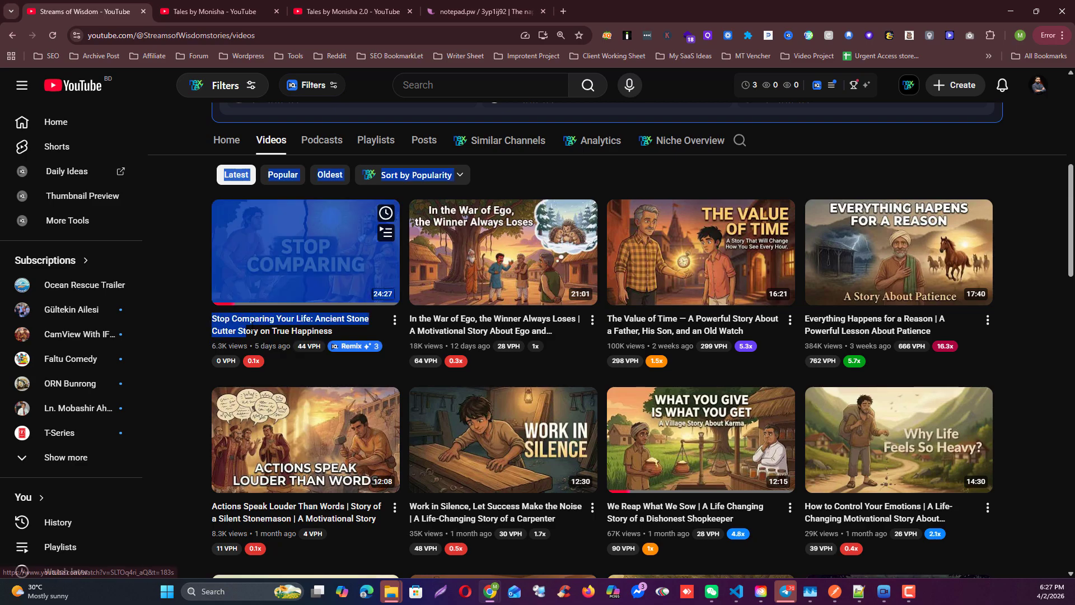
{"action": "left_click", "coordinate": [197, 341]}
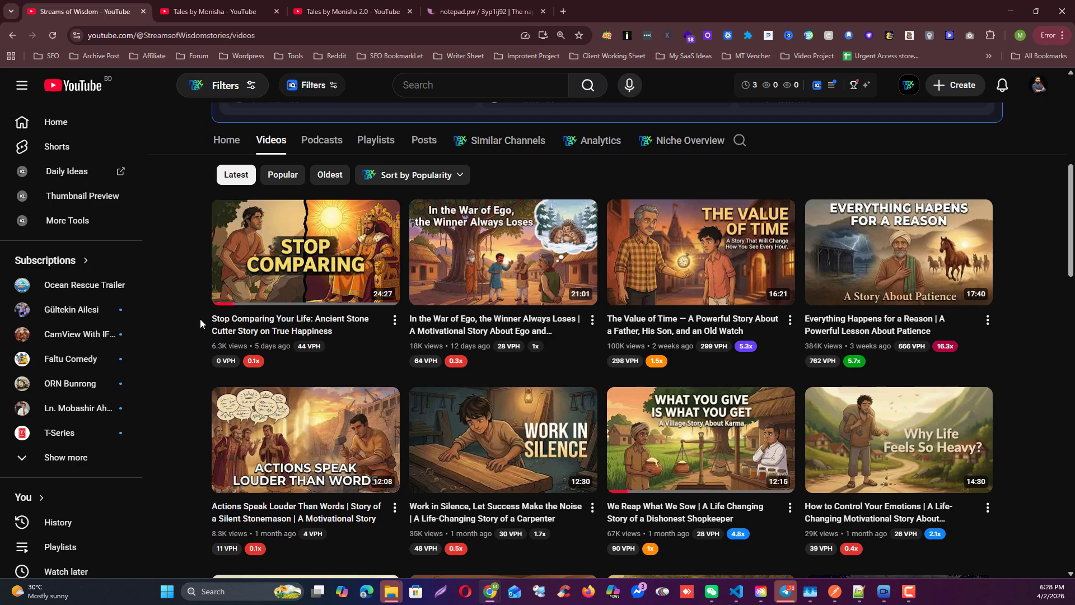
{"action": "mouse_move", "coordinate": [241, 344]}
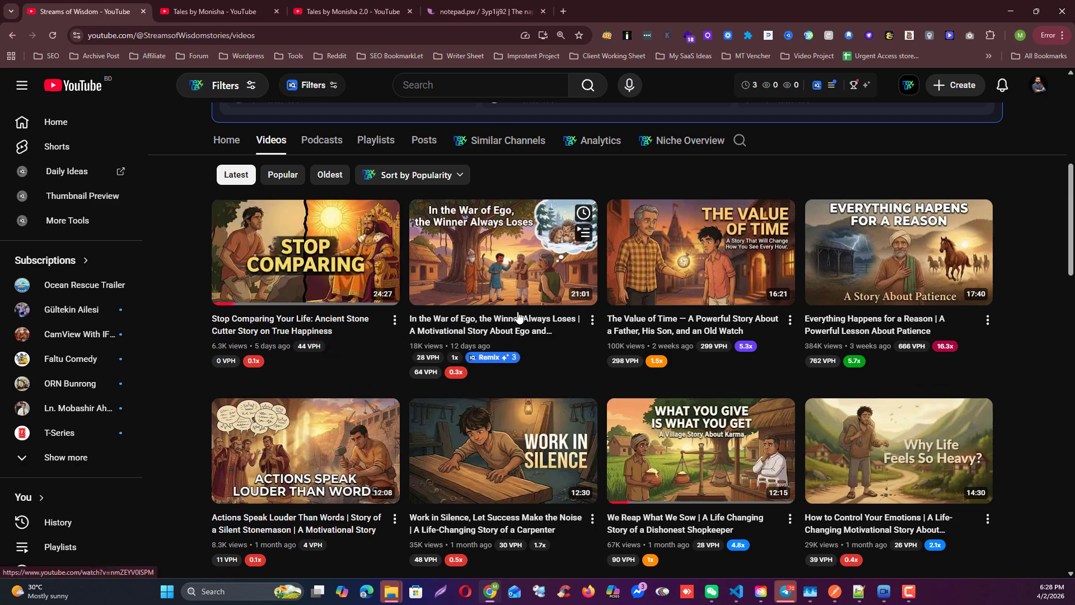
{"action": "mouse_move", "coordinate": [960, 379]}
{"action": "mouse_move", "coordinate": [543, 367]}
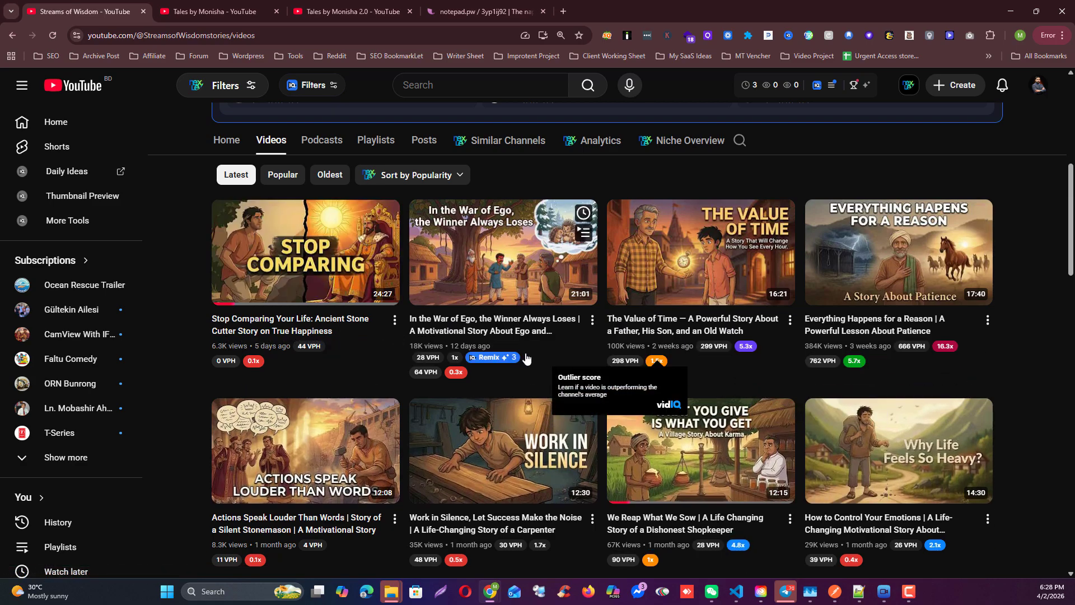
{"action": "mouse_move", "coordinate": [299, 336]}
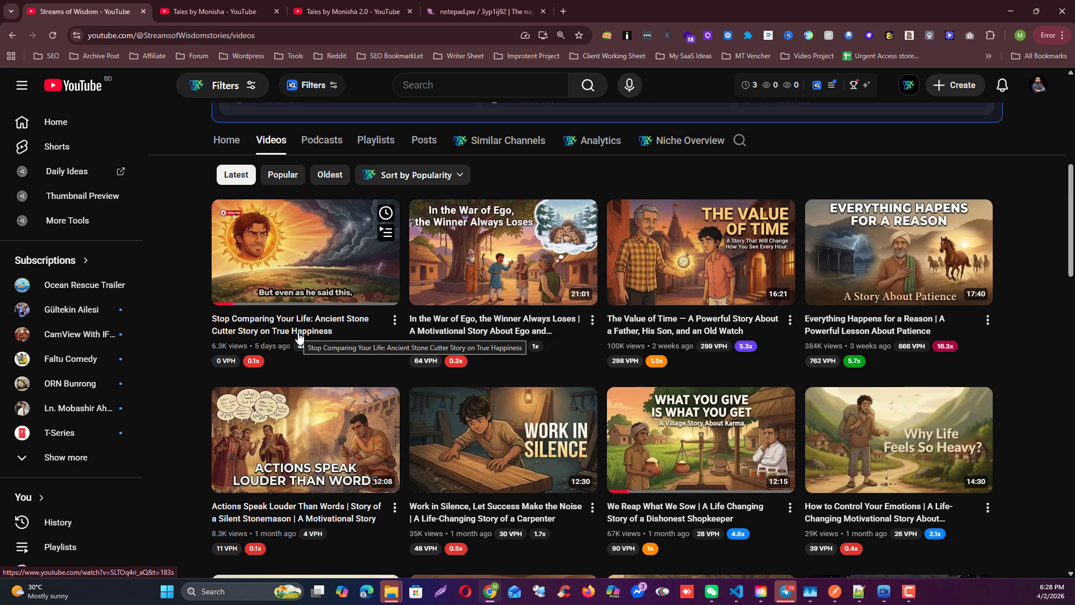
{"action": "scroll", "coordinate": [318, 437], "scroll_direction": "up", "scroll_amount": 7}
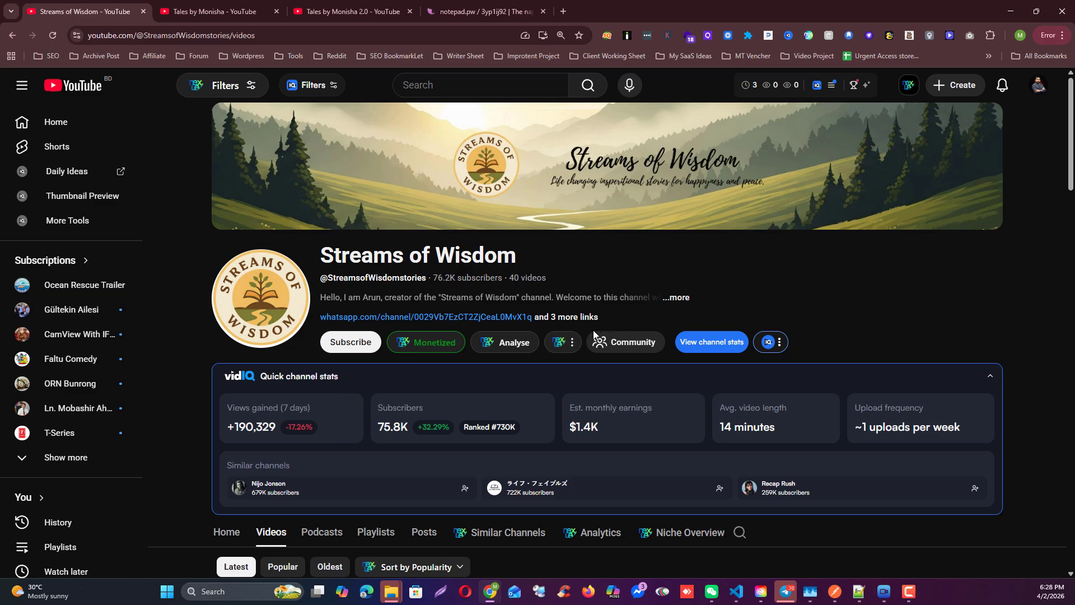
{"action": "left_click", "coordinate": [446, 85]}
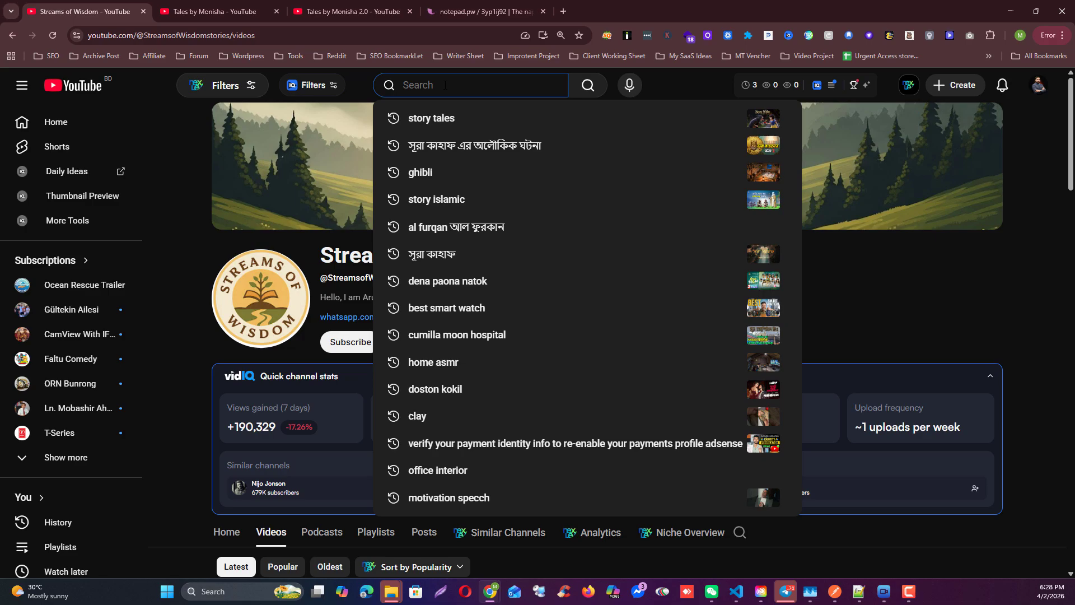
{"action": "left_click", "coordinate": [189, 266]}
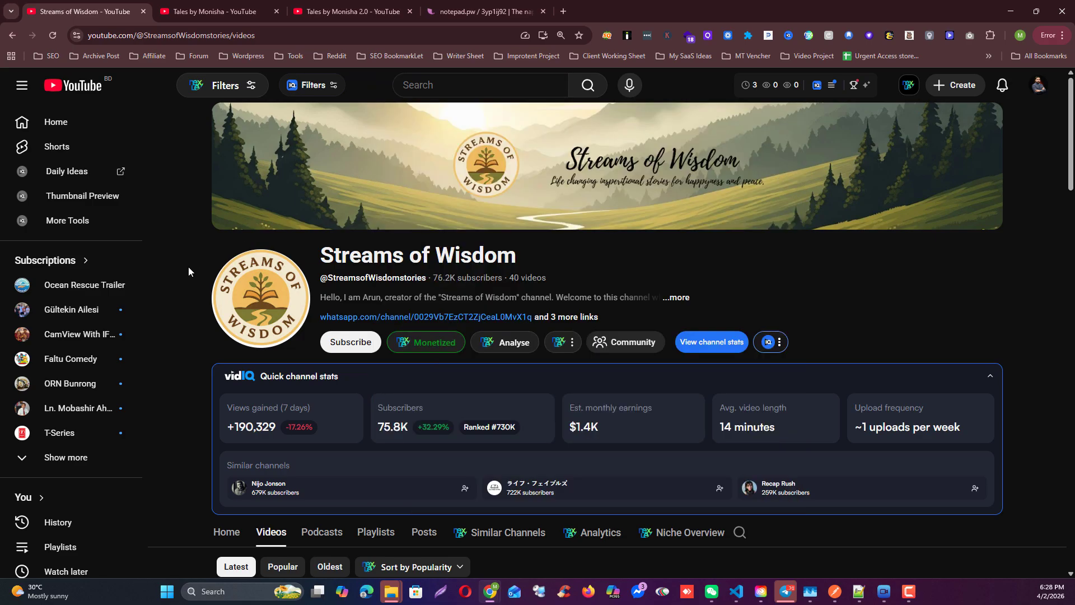
{"action": "scroll", "coordinate": [188, 266], "scroll_direction": "down", "scroll_amount": 4}
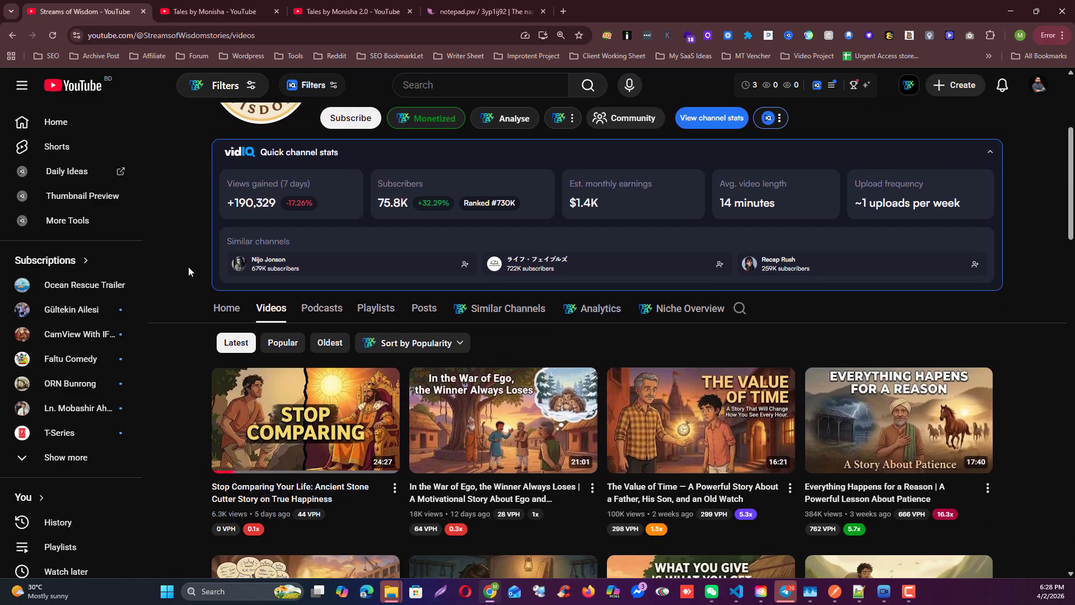
{"action": "scroll", "coordinate": [188, 266], "scroll_direction": "down", "scroll_amount": 2}
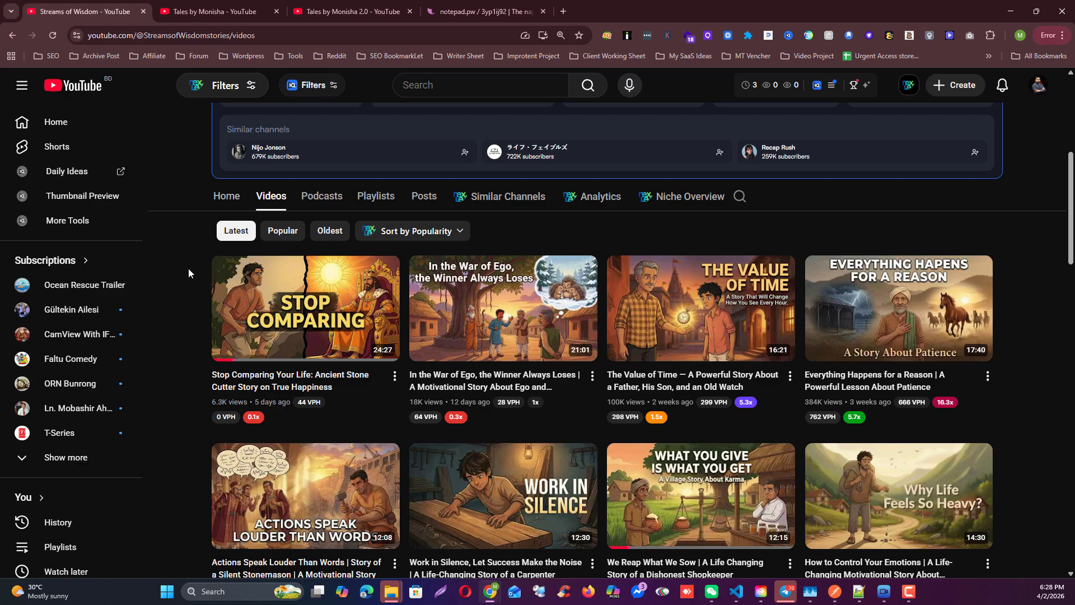
{"action": "scroll", "coordinate": [188, 268], "scroll_direction": "up", "scroll_amount": 6}
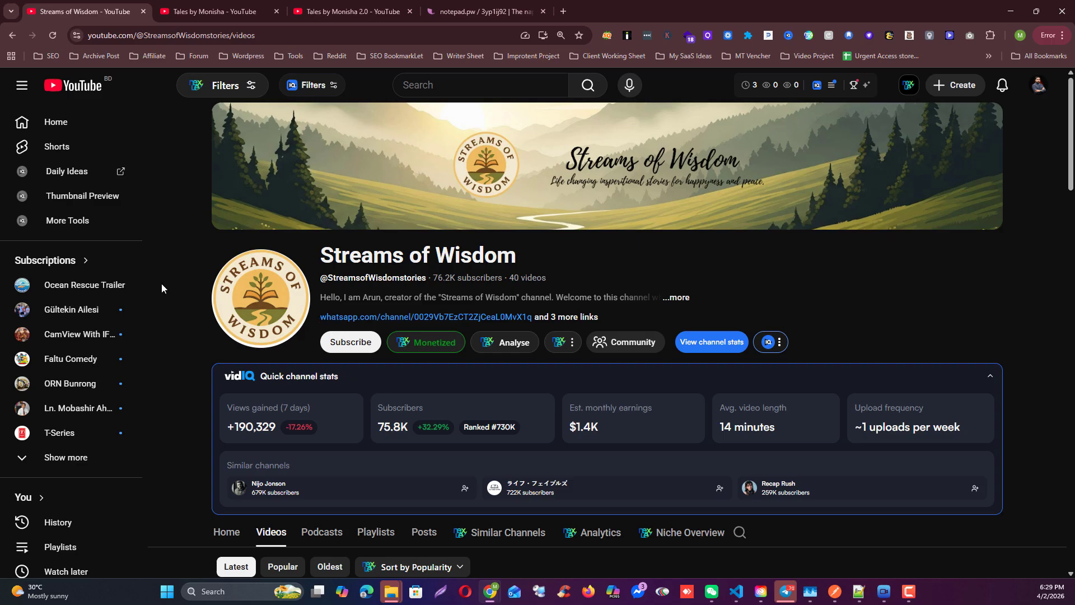
{"action": "scroll", "coordinate": [175, 351], "scroll_direction": "down", "scroll_amount": 7}
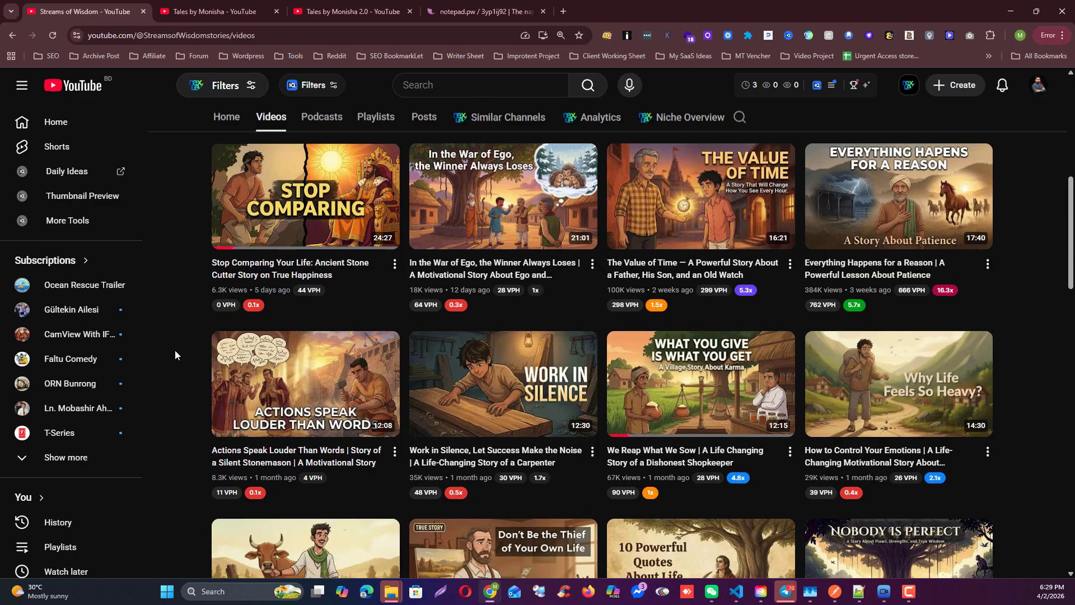
{"action": "scroll", "coordinate": [175, 351], "scroll_direction": "down", "scroll_amount": 4}
{"action": "scroll", "coordinate": [175, 350], "scroll_direction": "up", "scroll_amount": 15}
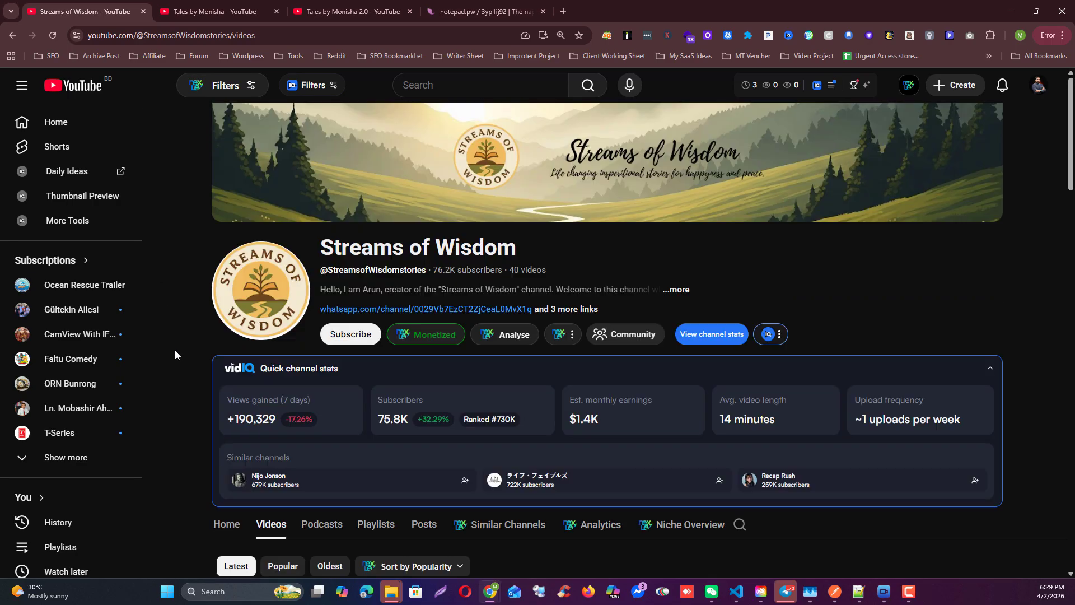
Switch to FacelessClipAI and open the Writer Agent Pro story-writing tool
{"action": "left_click", "coordinate": [883, 591]}
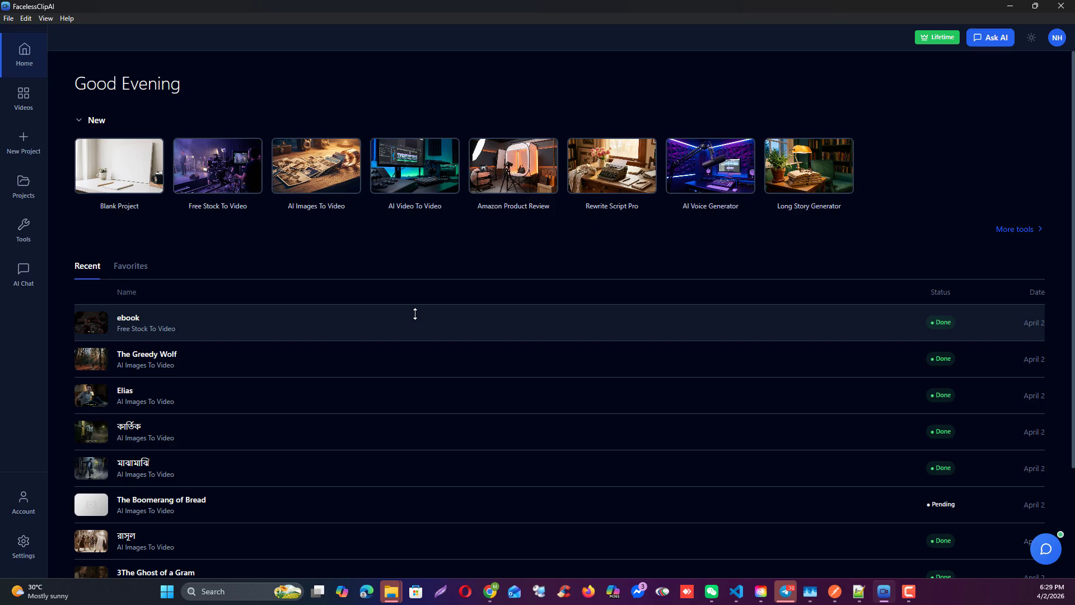
{"action": "scroll", "coordinate": [320, 442], "scroll_direction": "down", "scroll_amount": 1}
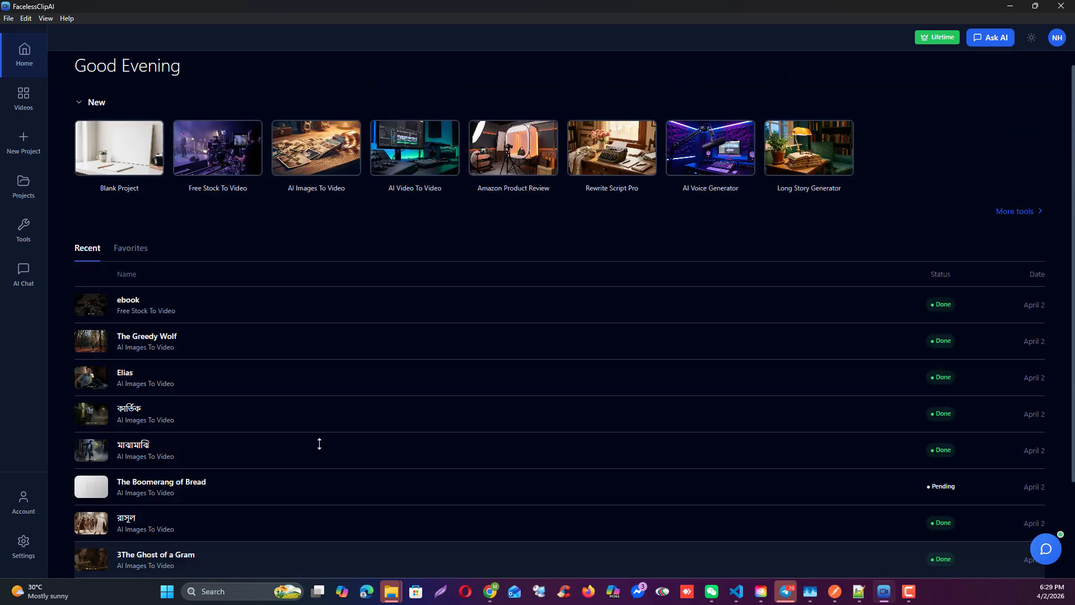
{"action": "scroll", "coordinate": [319, 443], "scroll_direction": "up", "scroll_amount": 1}
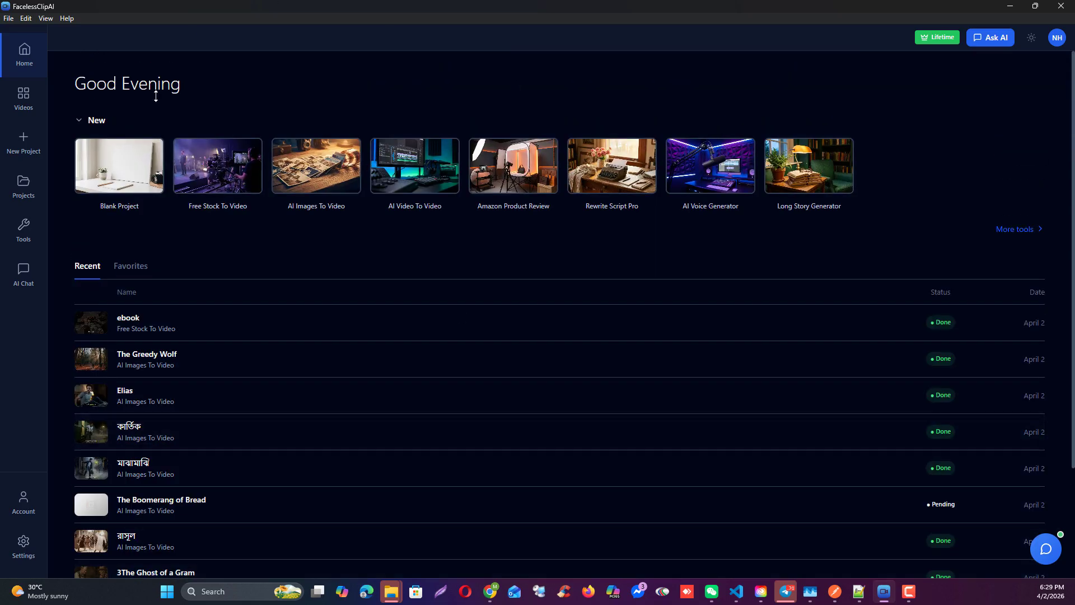
{"action": "left_click", "coordinate": [24, 229]}
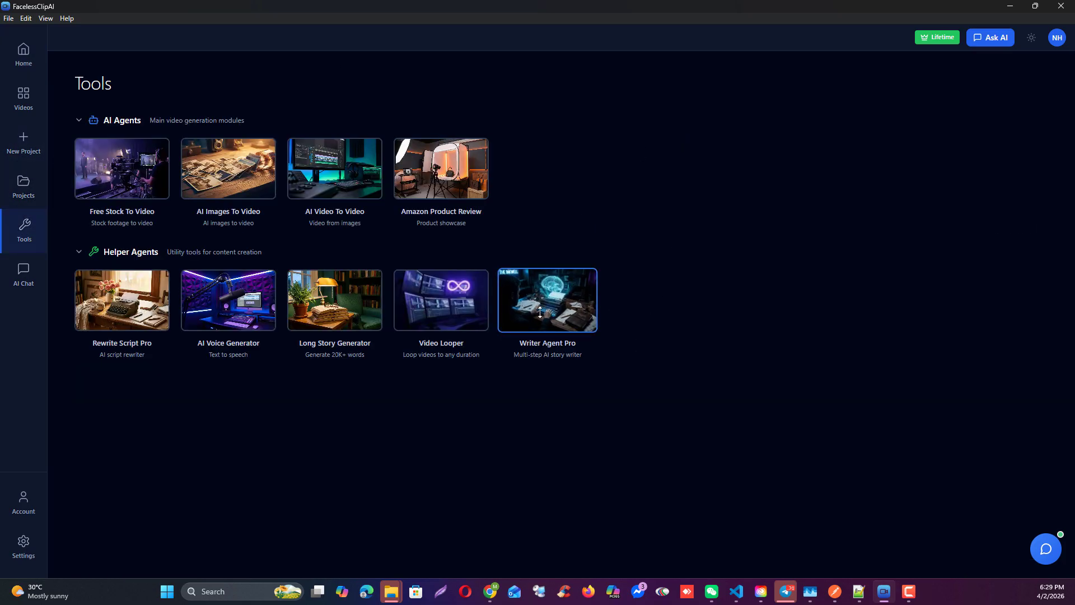
{"action": "left_click", "coordinate": [561, 314]}
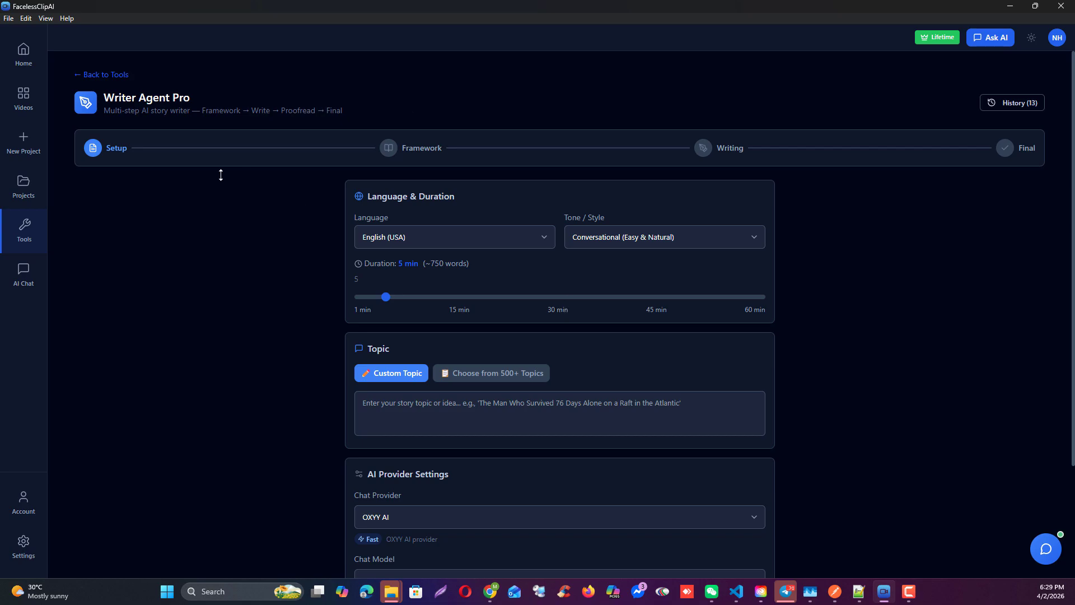
Look over the Writer Agent Pro setup options for language, tone, duration, topic and AI provider
{"action": "scroll", "coordinate": [321, 345], "scroll_direction": "down", "scroll_amount": 1}
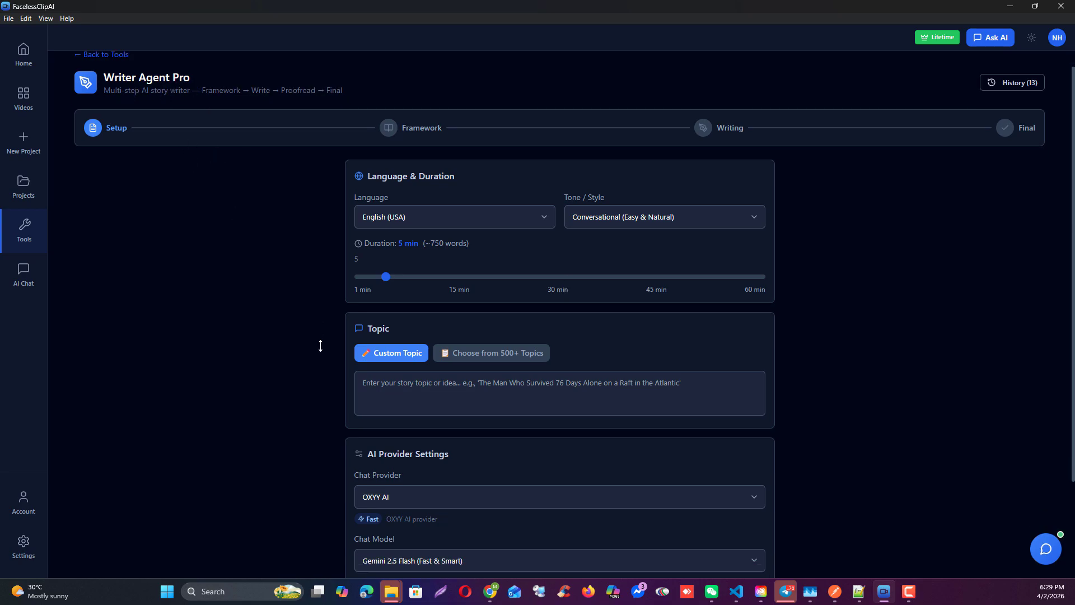
{"action": "scroll", "coordinate": [320, 345], "scroll_direction": "up", "scroll_amount": 1}
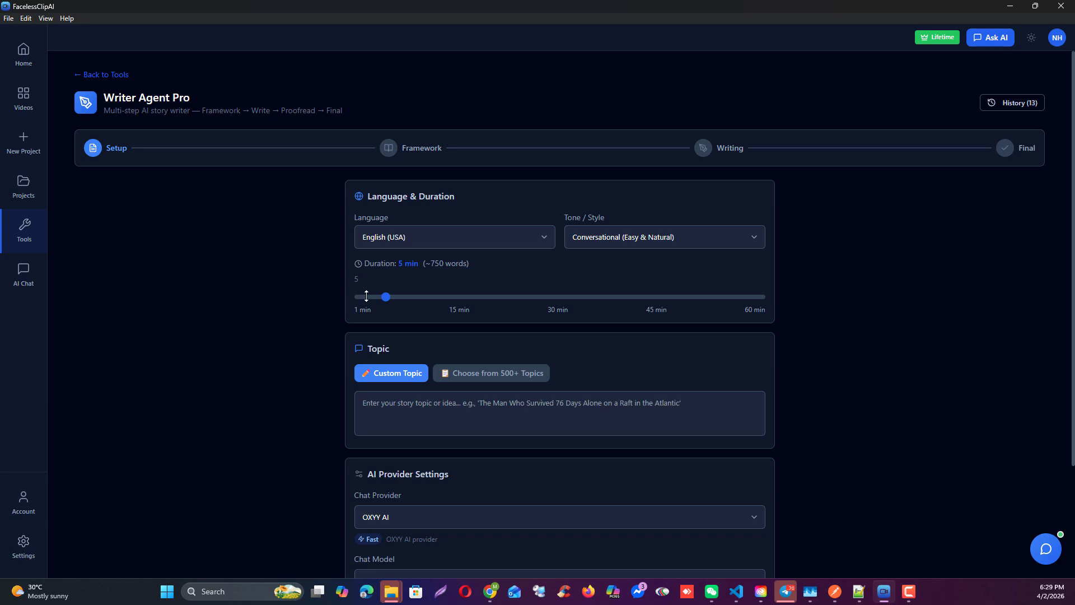
{"action": "left_click", "coordinate": [412, 240]}
{"action": "left_click", "coordinate": [413, 241]}
{"action": "scroll", "coordinate": [263, 244], "scroll_direction": "down", "scroll_amount": 1}
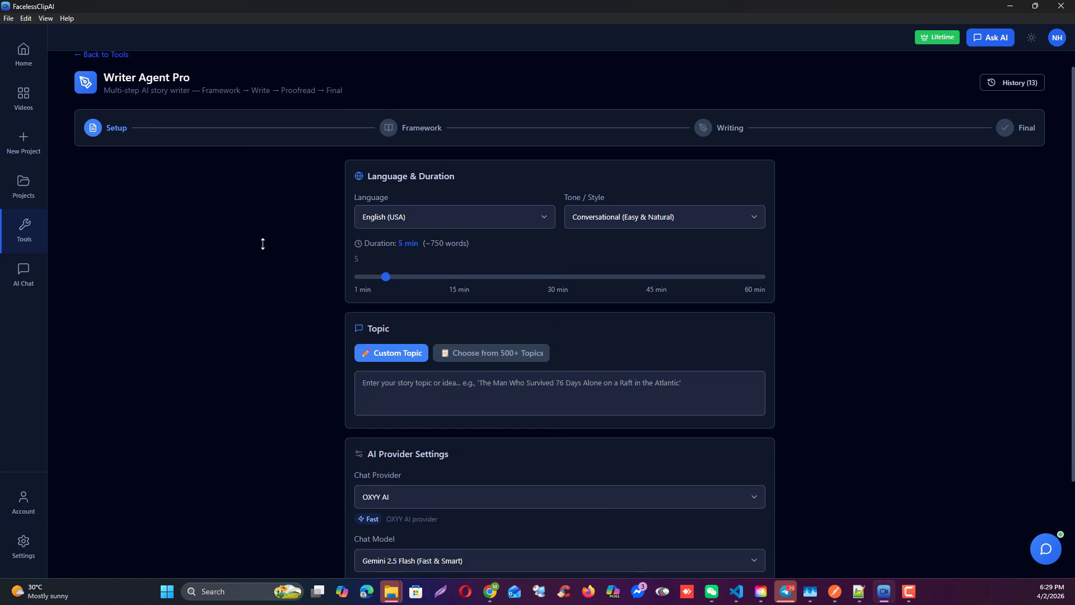
{"action": "scroll", "coordinate": [262, 244], "scroll_direction": "down", "scroll_amount": 4}
{"action": "left_click", "coordinate": [438, 303]}
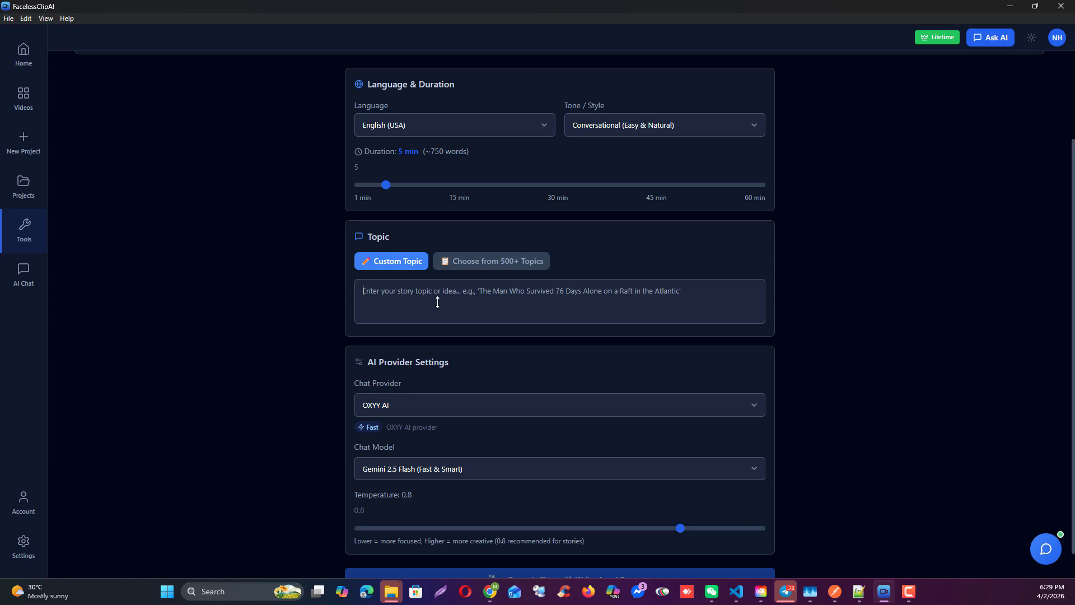
Open the library of 500+ ready-made topics and browse its categories and story titles
{"action": "left_click", "coordinate": [462, 262]}
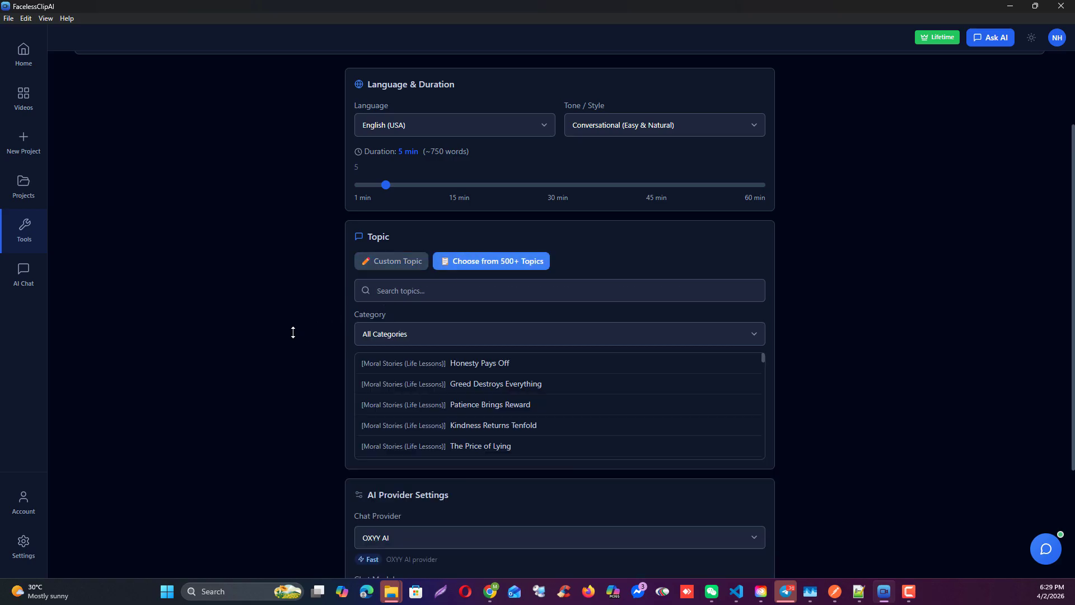
{"action": "left_click", "coordinate": [385, 334]}
{"action": "left_click", "coordinate": [250, 402]}
{"action": "scroll", "coordinate": [491, 389], "scroll_direction": "down", "scroll_amount": 10}
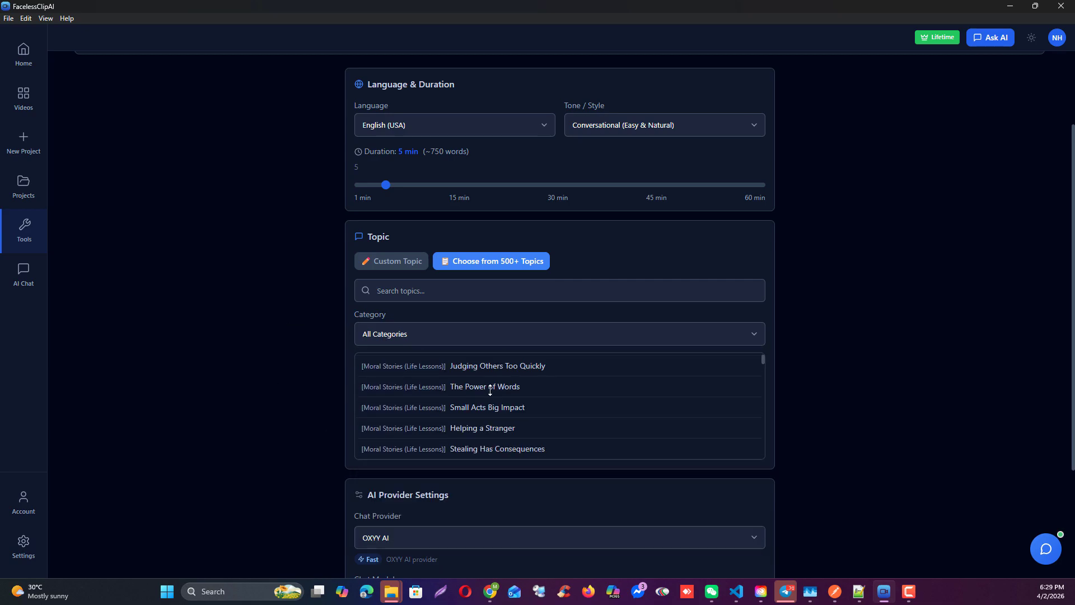
{"action": "scroll", "coordinate": [490, 394], "scroll_direction": "up", "scroll_amount": 10}
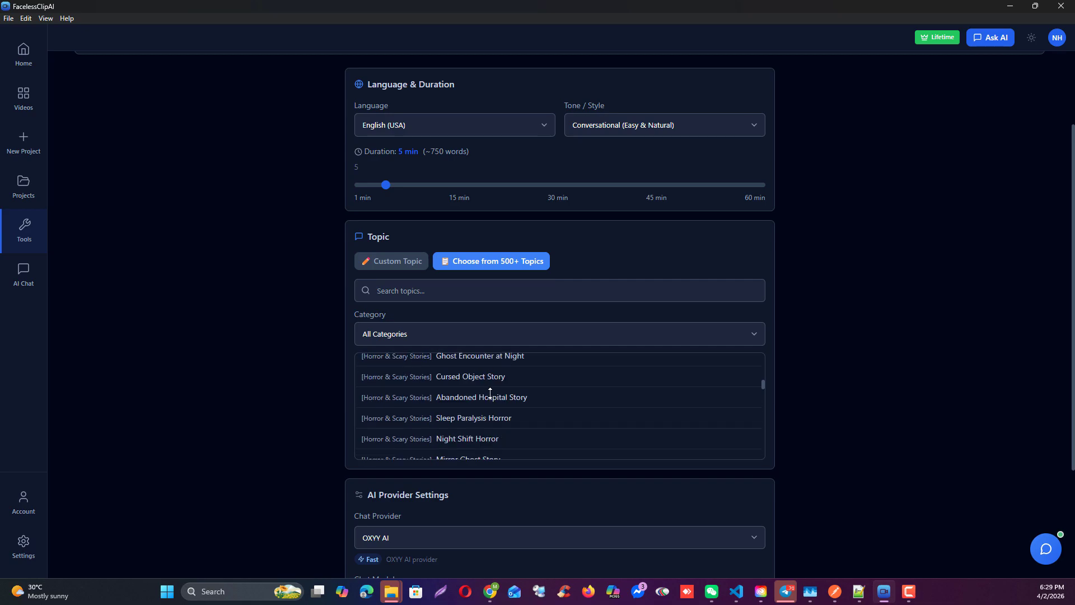
{"action": "scroll", "coordinate": [490, 394], "scroll_direction": "up", "scroll_amount": 10}
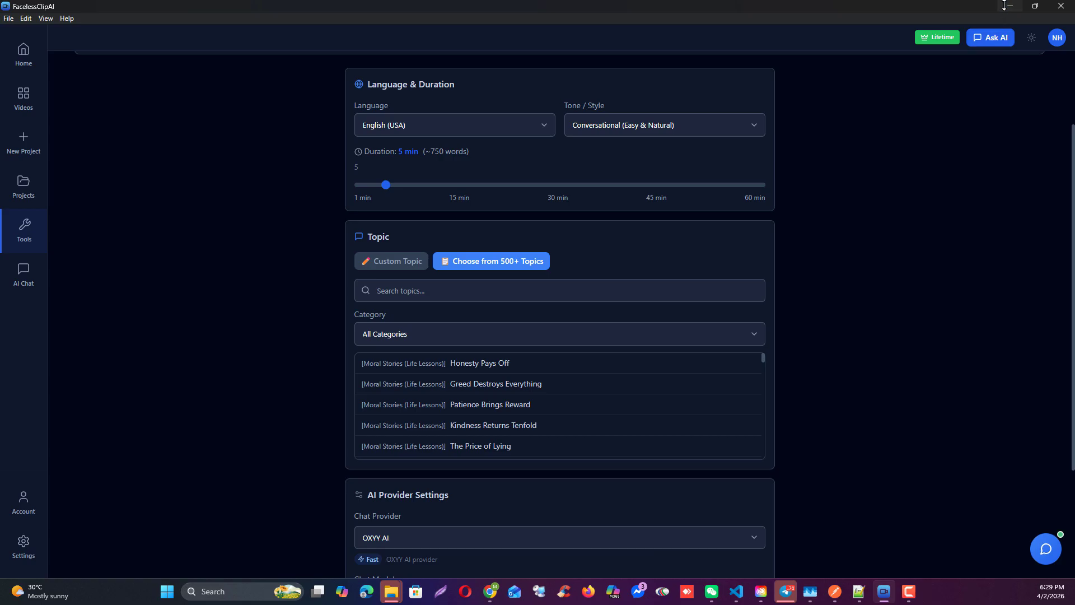
Switch to the Streams of Wisdom channel on YouTube and look through its uploaded story videos
{"action": "key", "text": "alt+Tab"}
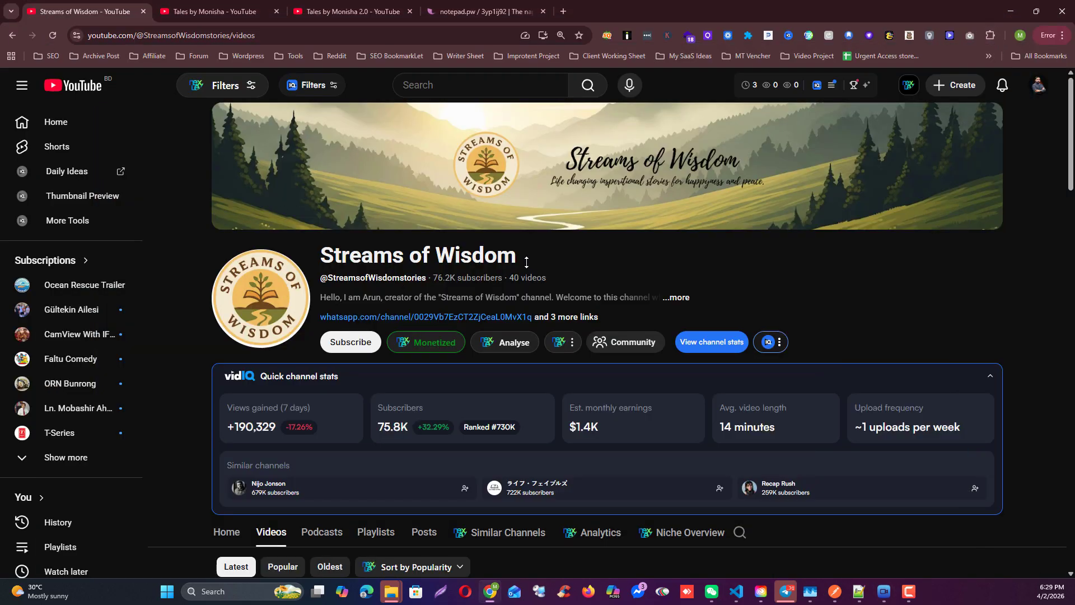
{"action": "scroll", "coordinate": [192, 363], "scroll_direction": "down", "scroll_amount": 10}
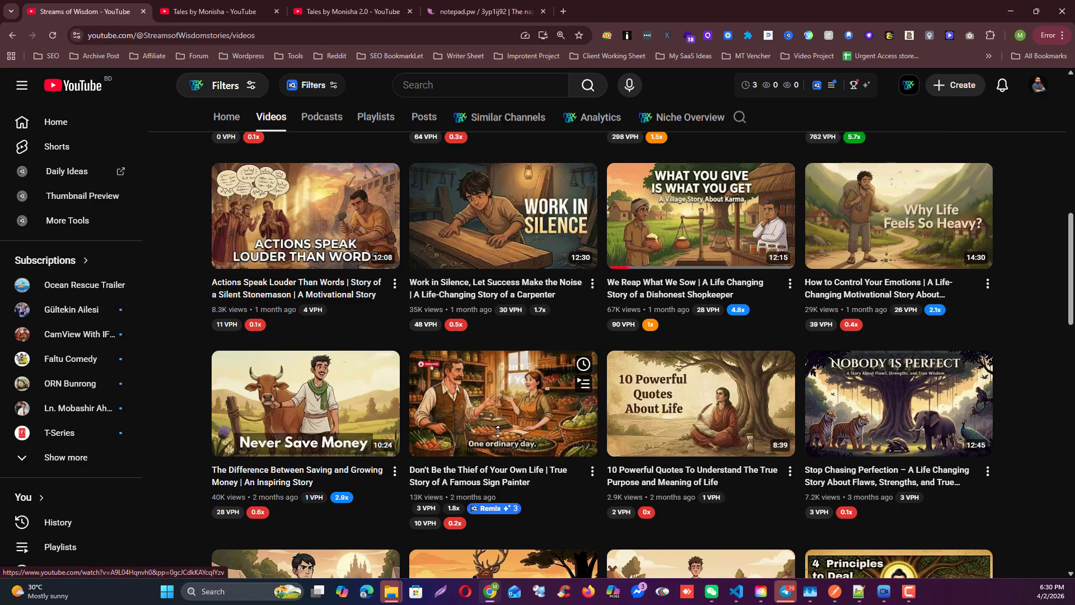
{"action": "scroll", "coordinate": [522, 437], "scroll_direction": "down", "scroll_amount": 3}
{"action": "scroll", "coordinate": [497, 431], "scroll_direction": "up", "scroll_amount": 10}
{"action": "scroll", "coordinate": [498, 432], "scroll_direction": "up", "scroll_amount": 4}
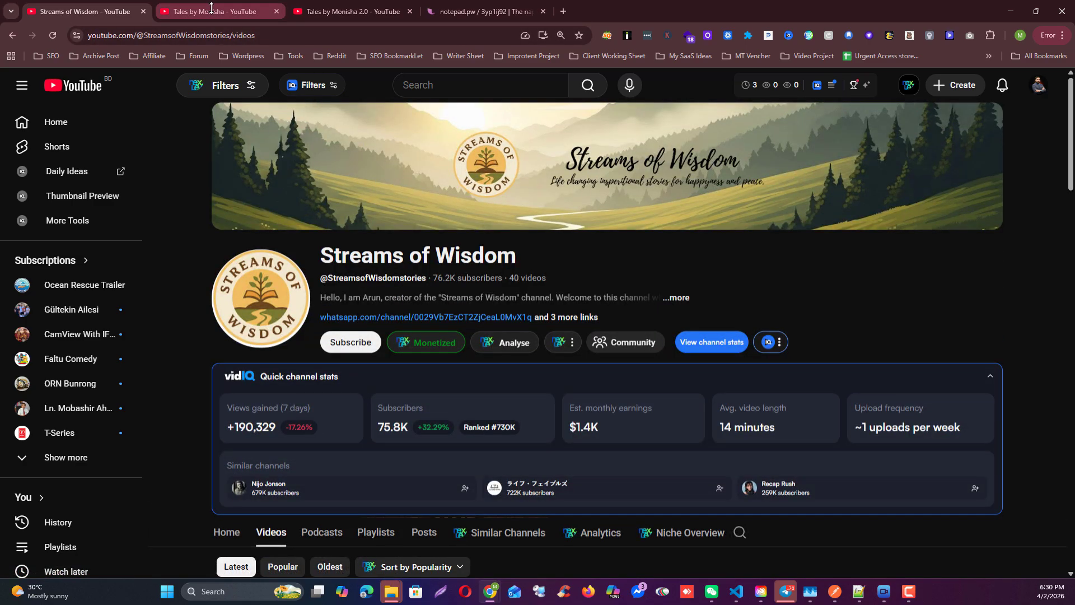
Look through the uploaded videos and channel statistics of the Tales by Monisha channel
{"action": "key", "text": "ctrl+Tab"}
{"action": "scroll", "coordinate": [204, 306], "scroll_direction": "down", "scroll_amount": 8}
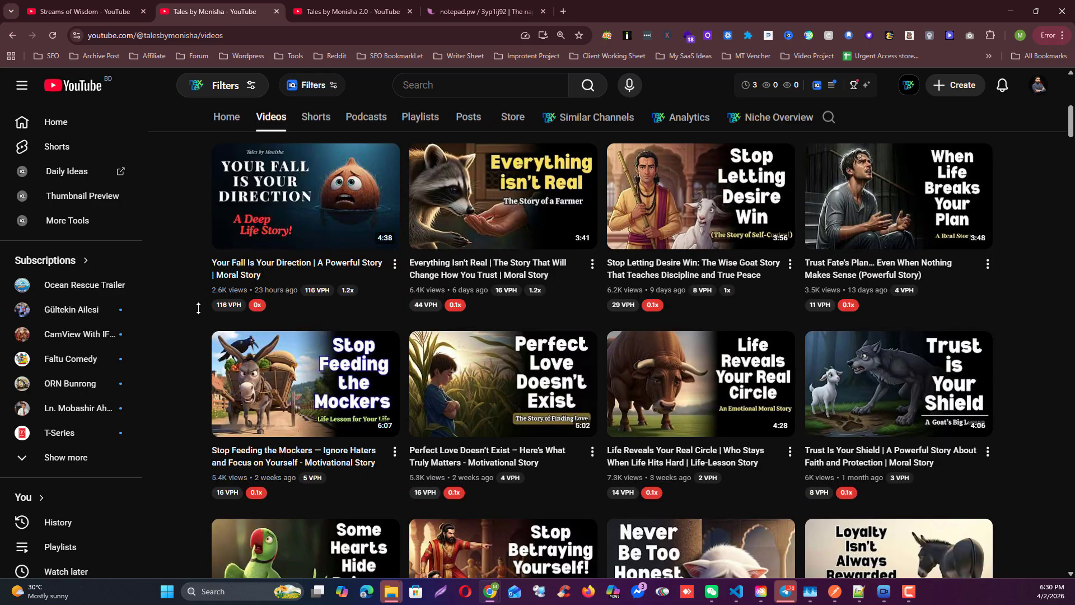
{"action": "scroll", "coordinate": [199, 309], "scroll_direction": "up", "scroll_amount": 8}
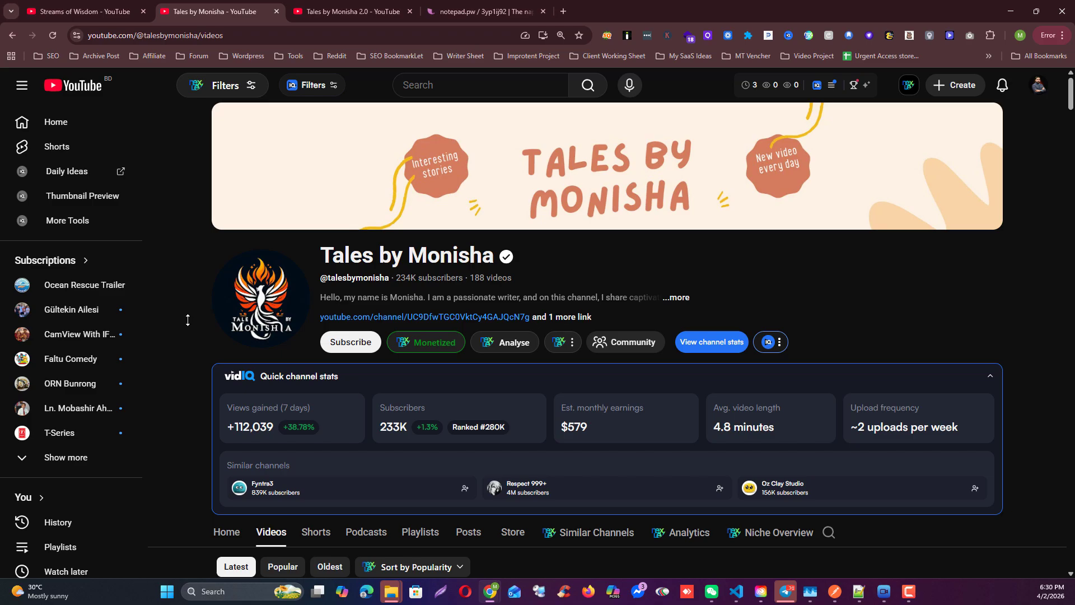
Review the three workflow steps in the online notepad: write a script, generate the video and publish it to YouTube
{"action": "left_click", "coordinate": [488, 14]}
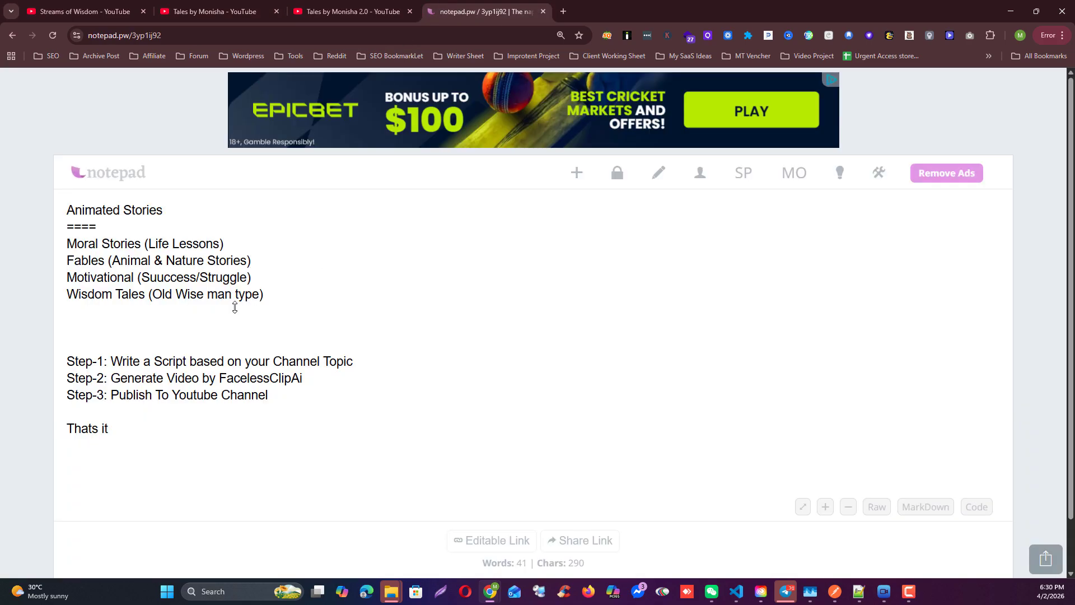
{"action": "left_click_drag", "start_coordinate": [360, 363], "coordinate": [58, 363]}
{"action": "left_click", "coordinate": [144, 368]}
{"action": "left_click_drag", "start_coordinate": [363, 361], "coordinate": [65, 362]}
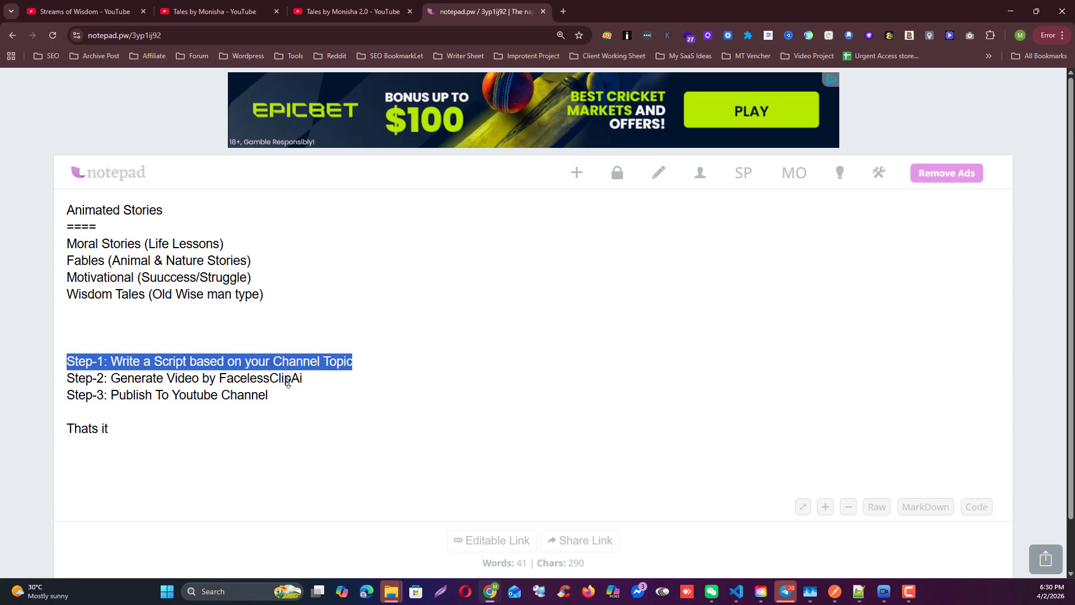
{"action": "left_click_drag", "start_coordinate": [313, 379], "coordinate": [57, 379]}
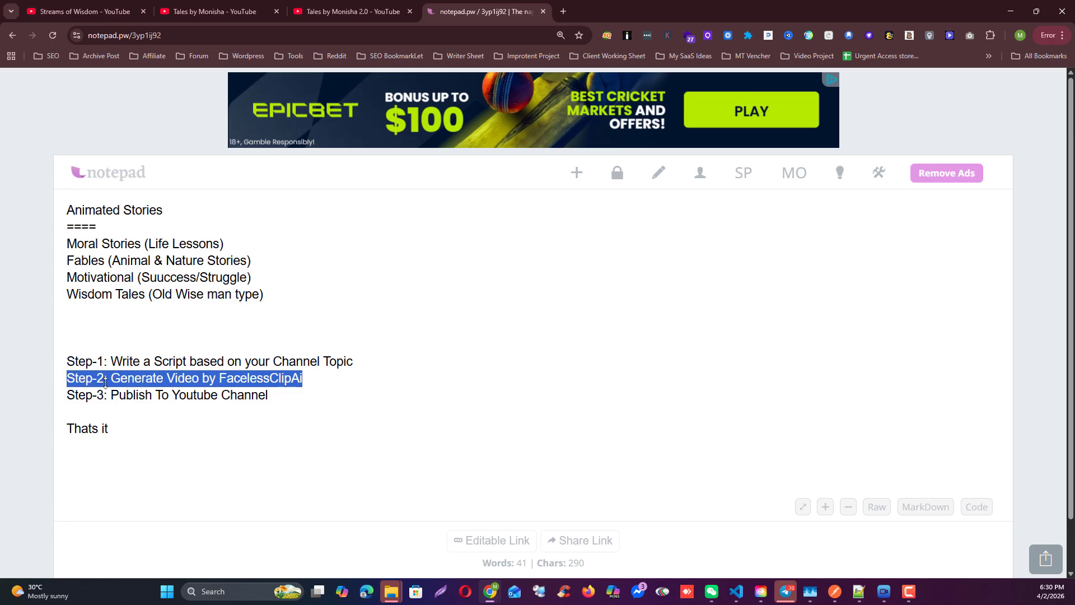
{"action": "left_click", "coordinate": [286, 396]}
{"action": "left_click_drag", "start_coordinate": [267, 394], "coordinate": [64, 362]}
{"action": "left_click", "coordinate": [265, 397]}
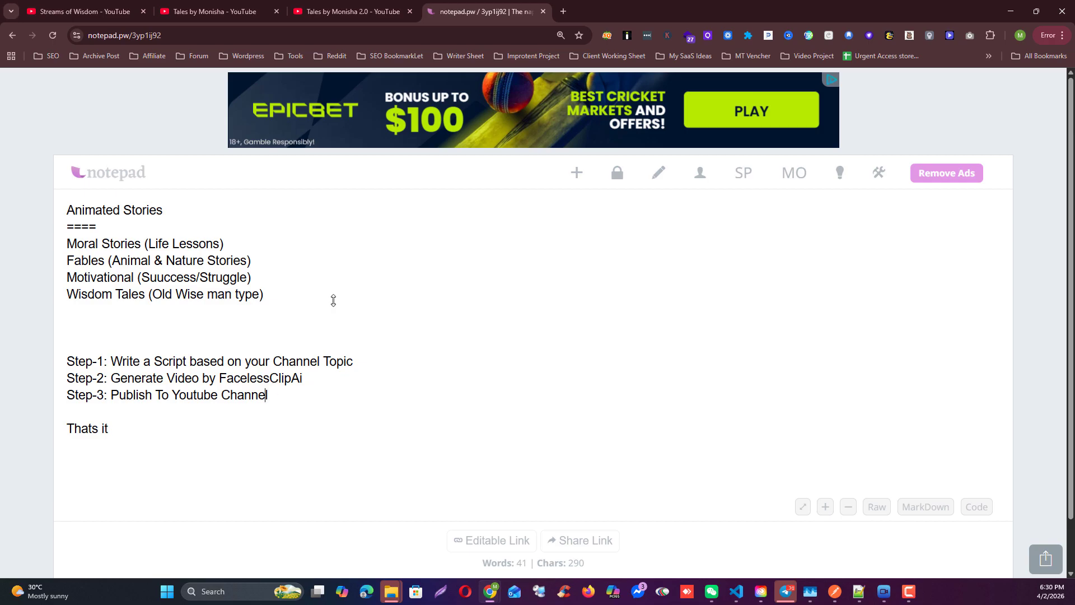
Switch to FacelessClipAI, set the story language to Bengali and check the available tone styles
{"action": "left_click", "coordinate": [884, 592]}
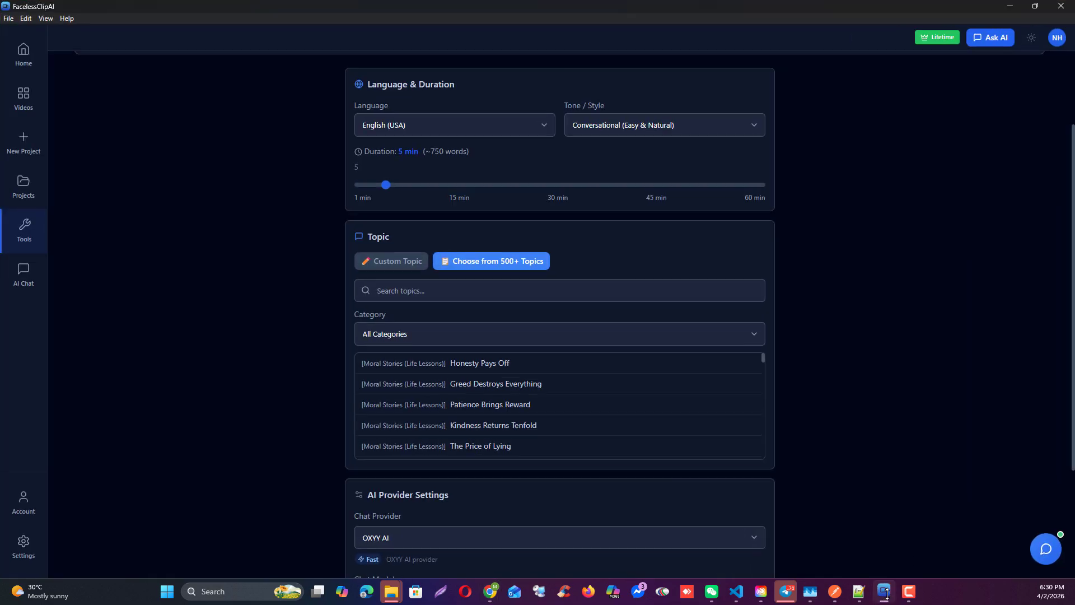
{"action": "scroll", "coordinate": [294, 392], "scroll_direction": "up", "scroll_amount": 2}
{"action": "left_click", "coordinate": [405, 237]}
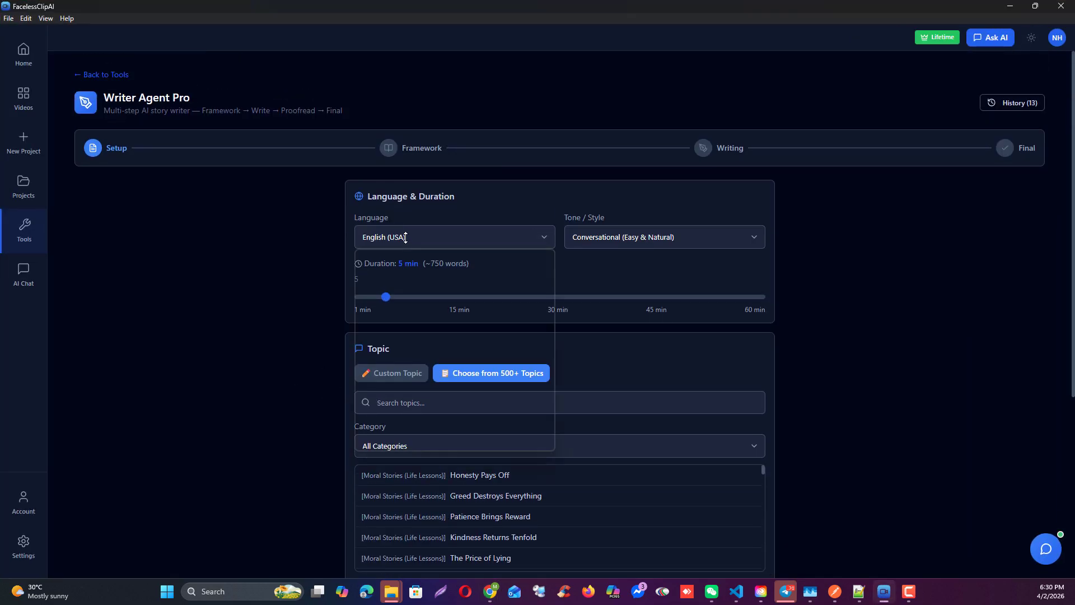
{"action": "left_click", "coordinate": [392, 264]}
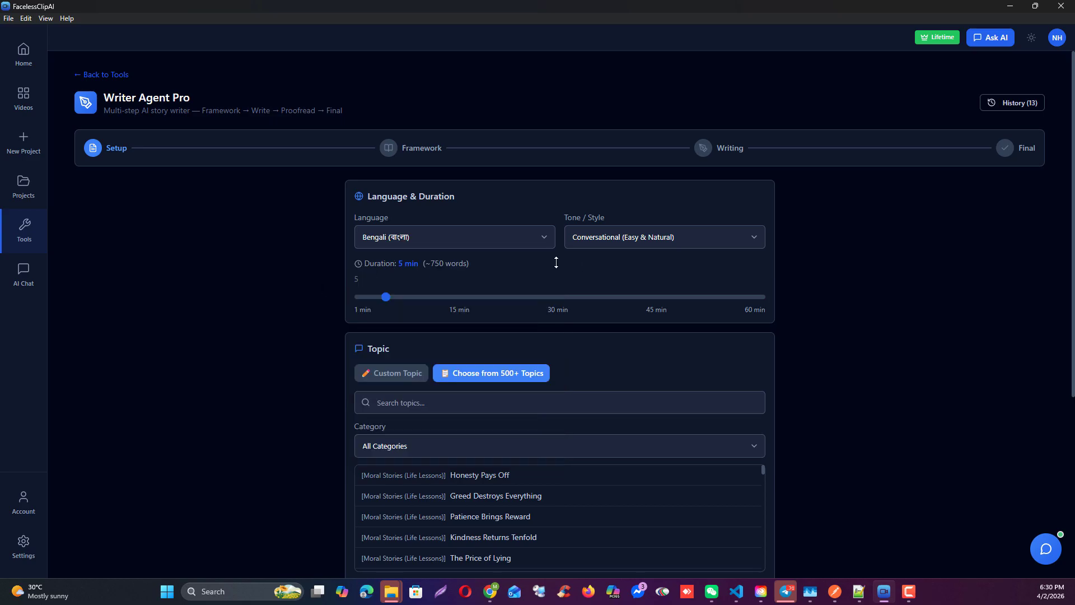
{"action": "left_click", "coordinate": [610, 237]}
{"action": "left_click", "coordinate": [291, 365]}
{"action": "scroll", "coordinate": [291, 365], "scroll_direction": "down", "scroll_amount": 2}
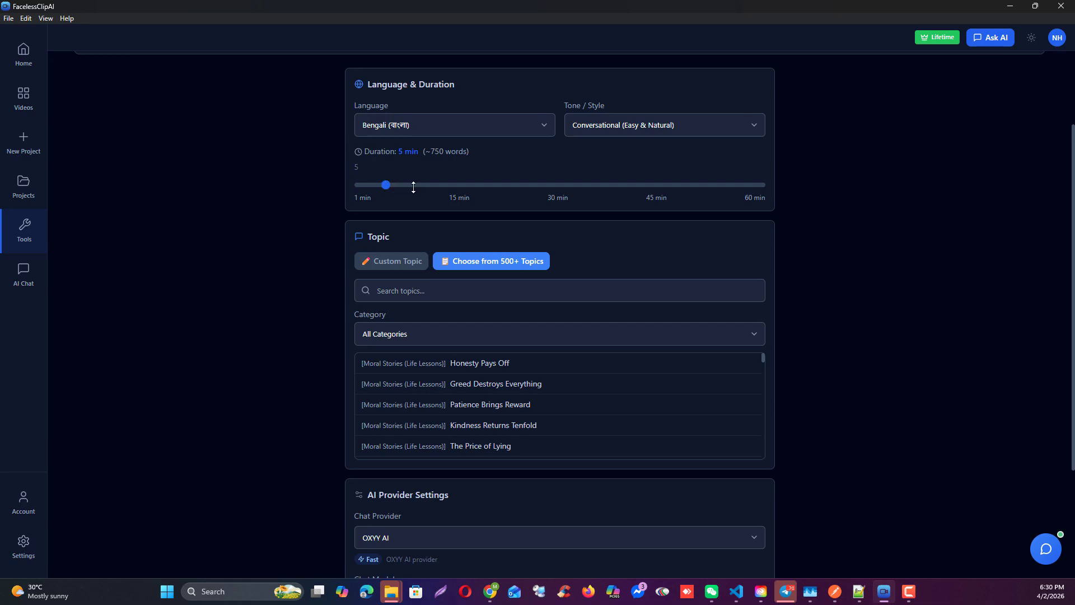
Try a 54-minute story duration with the custom topic option, and set the duration back to 5 minutes
{"action": "left_click", "coordinate": [571, 186]}
{"action": "left_click_drag", "start_coordinate": [579, 186], "coordinate": [727, 189]}
{"action": "left_click_drag", "start_coordinate": [503, 190], "coordinate": [770, 189]}
{"action": "left_click_drag", "start_coordinate": [762, 185], "coordinate": [719, 185]}
{"action": "left_click", "coordinate": [395, 262]}
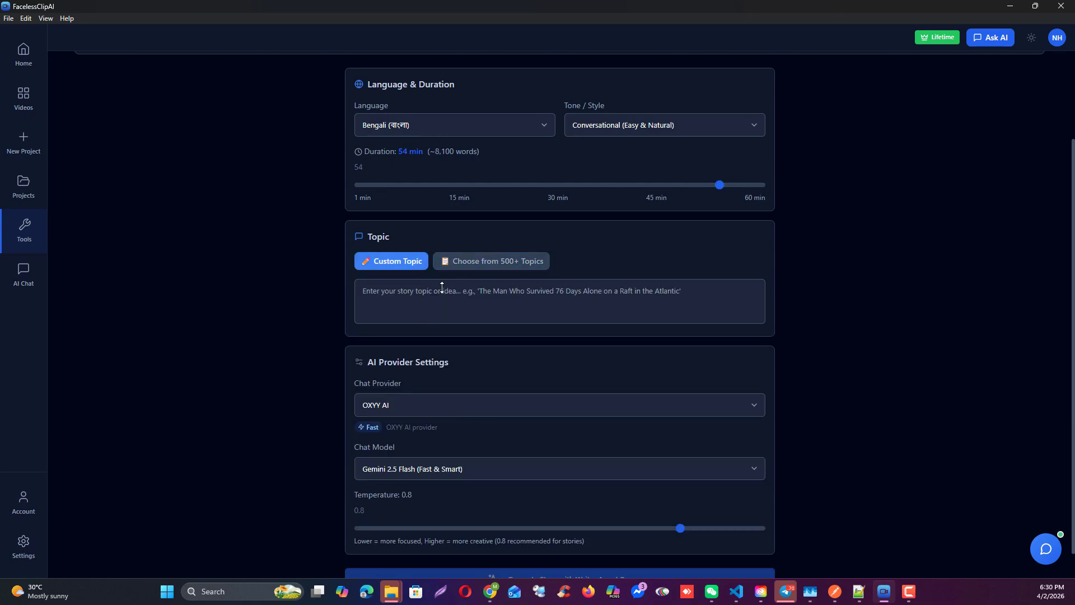
{"action": "left_click", "coordinate": [389, 292]}
{"action": "left_click_drag", "start_coordinate": [716, 187], "coordinate": [385, 187]}
{"action": "scroll", "coordinate": [363, 285], "scroll_direction": "down", "scroll_amount": 1}
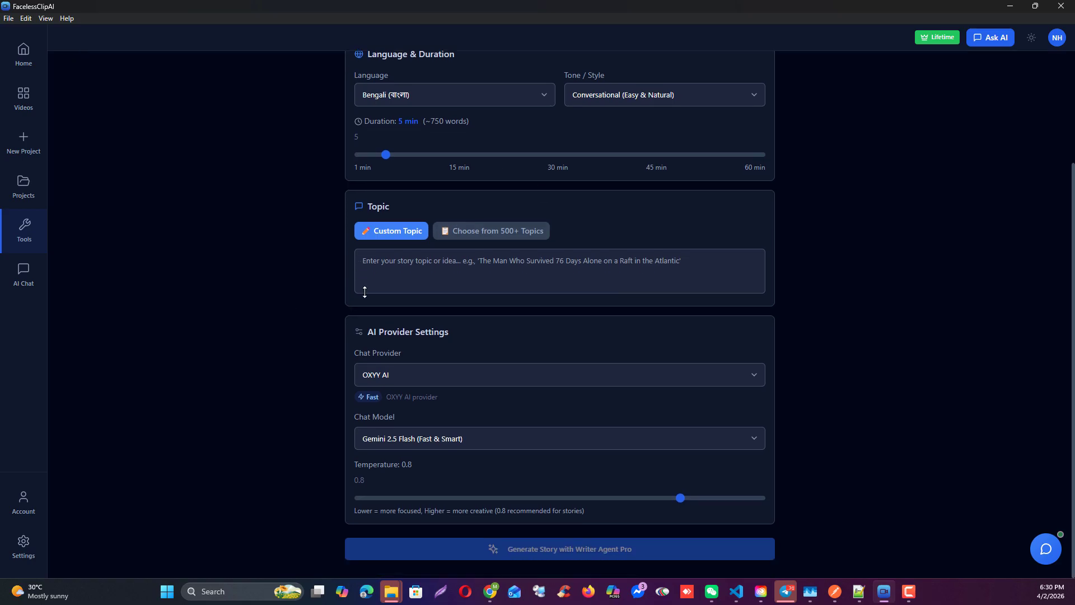
Choose from the ready-made topics and filter them to the Moral Stories (Life Lessons) category
{"action": "left_click", "coordinate": [453, 231]}
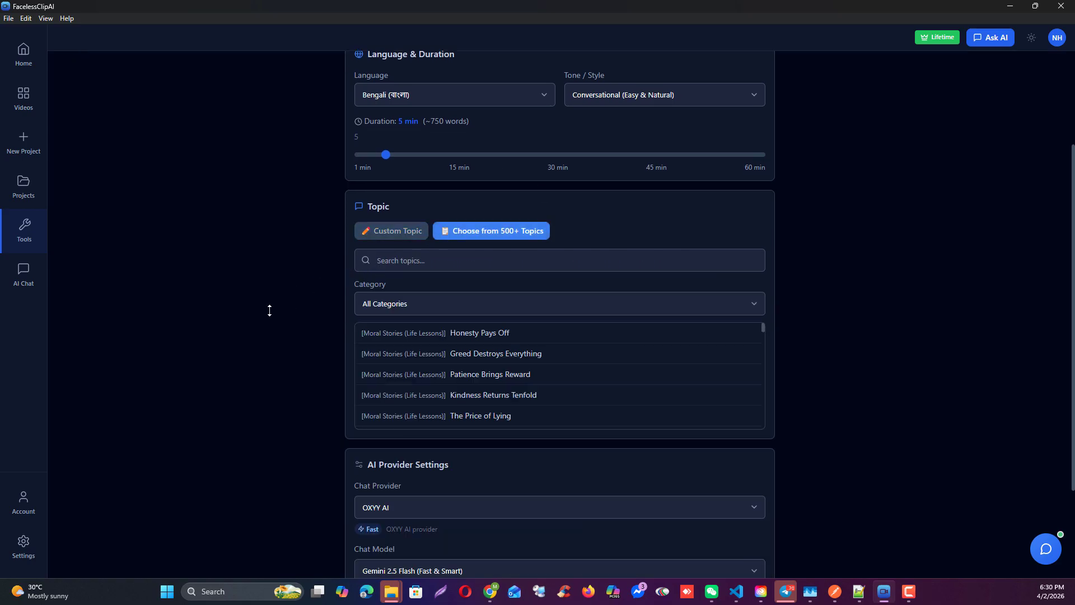
{"action": "scroll", "coordinate": [269, 310], "scroll_direction": "down", "scroll_amount": 2}
{"action": "left_click", "coordinate": [434, 246]}
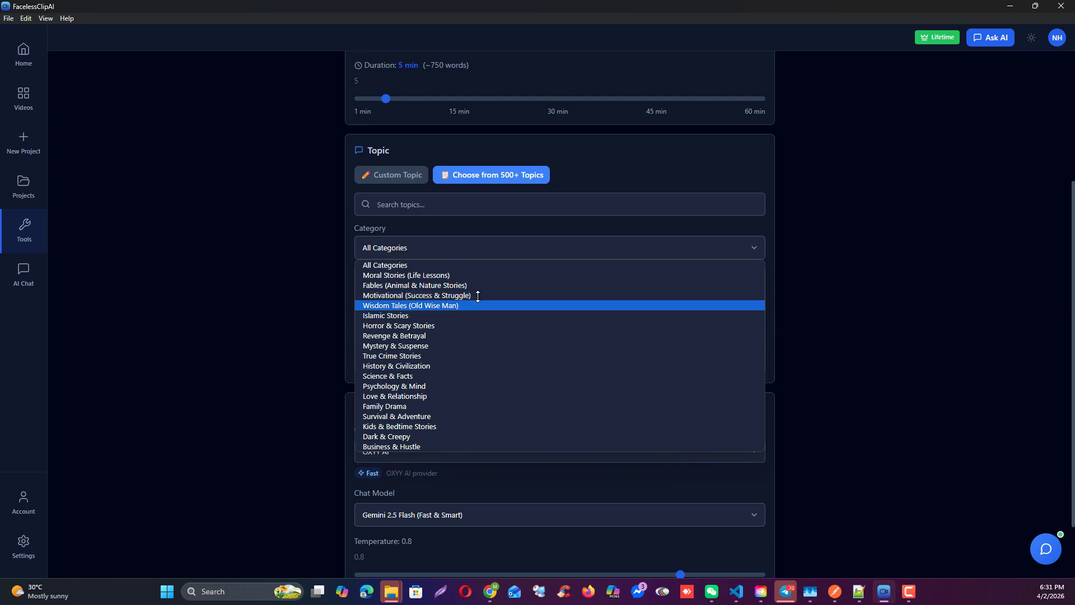
{"action": "left_click", "coordinate": [380, 276]}
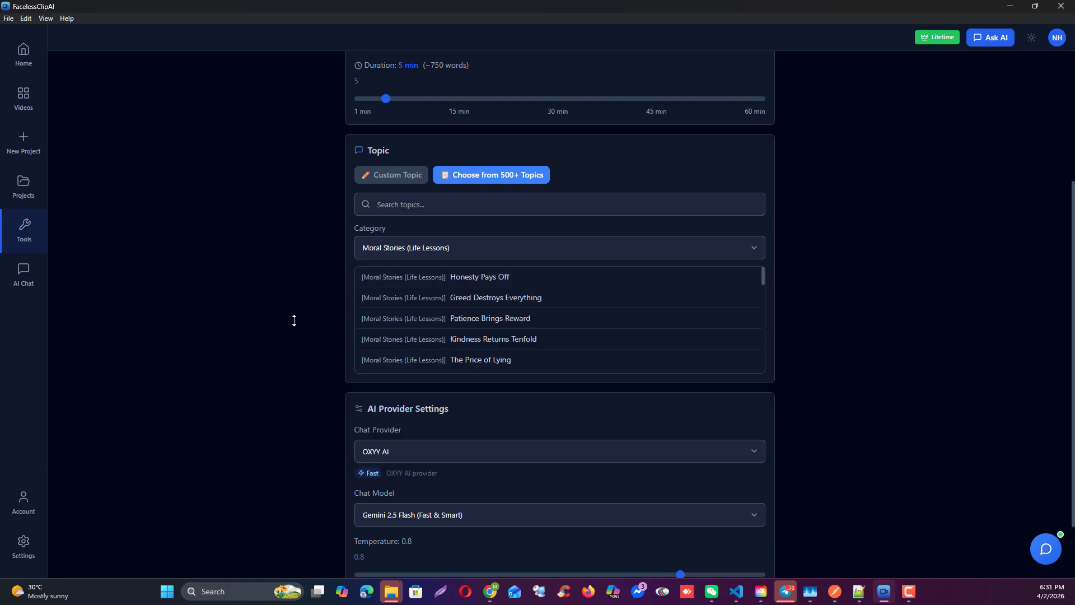
{"action": "left_click", "coordinate": [389, 248]}
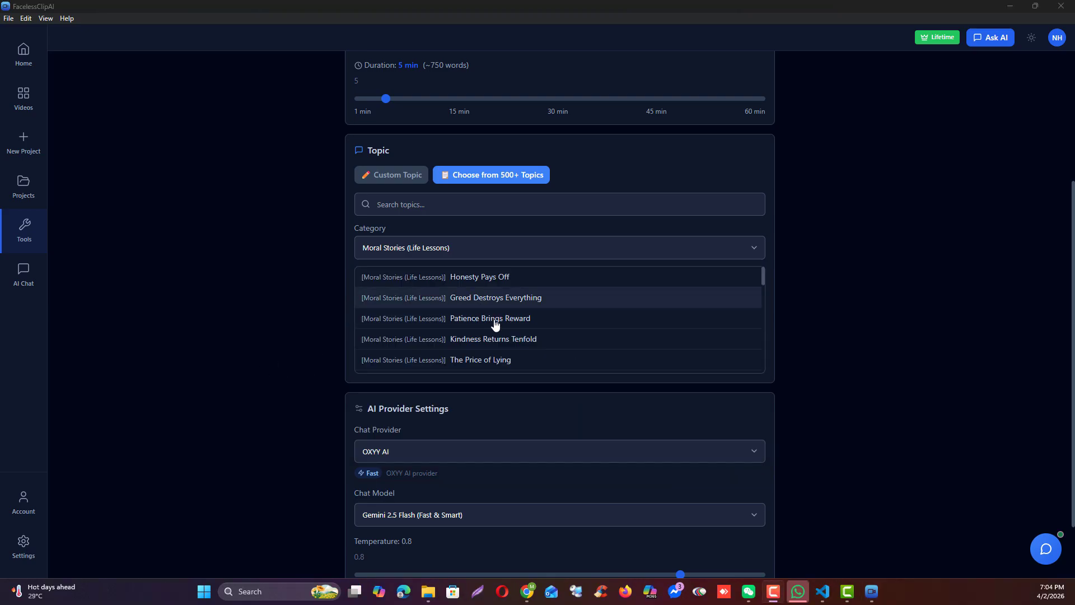
Select the topic "Judging Others Too Quickly" from the moral stories list
{"action": "scroll", "coordinate": [512, 342], "scroll_direction": "down", "scroll_amount": 5}
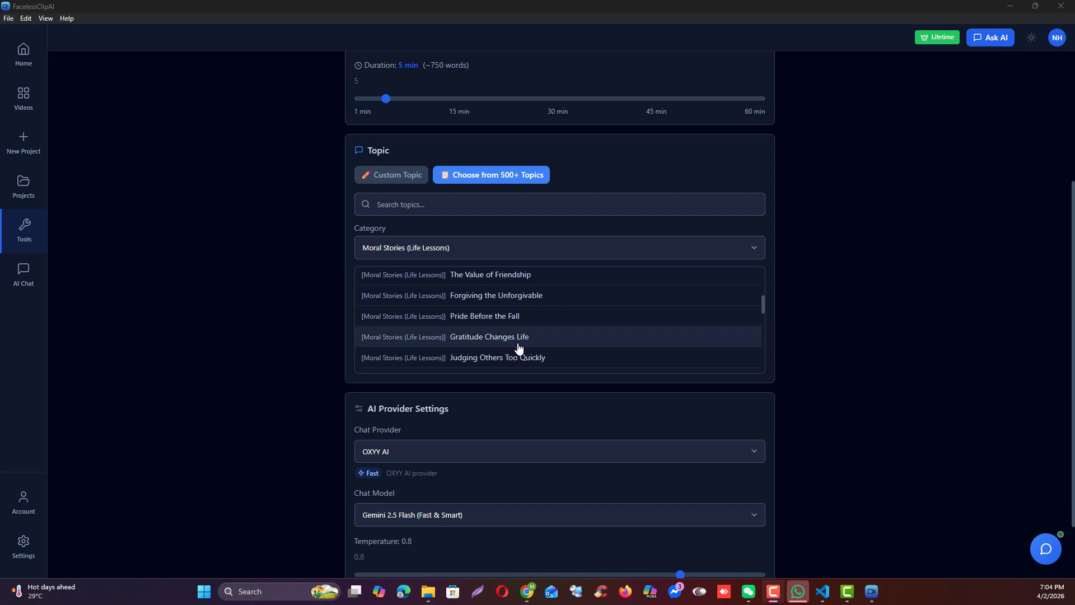
{"action": "scroll", "coordinate": [456, 359], "scroll_direction": "down", "scroll_amount": 1}
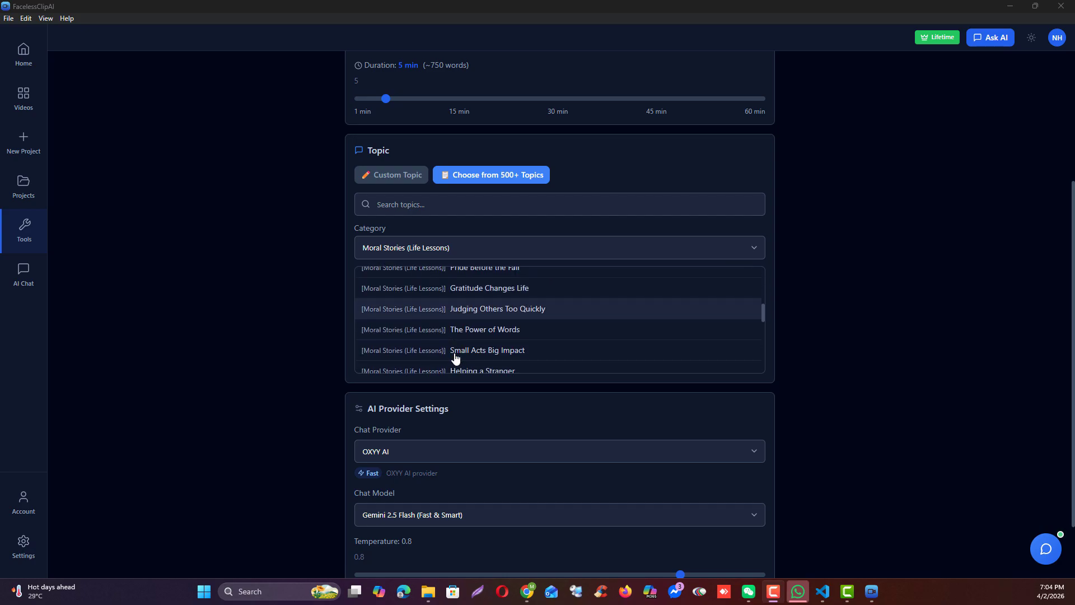
{"action": "left_click", "coordinate": [471, 303]}
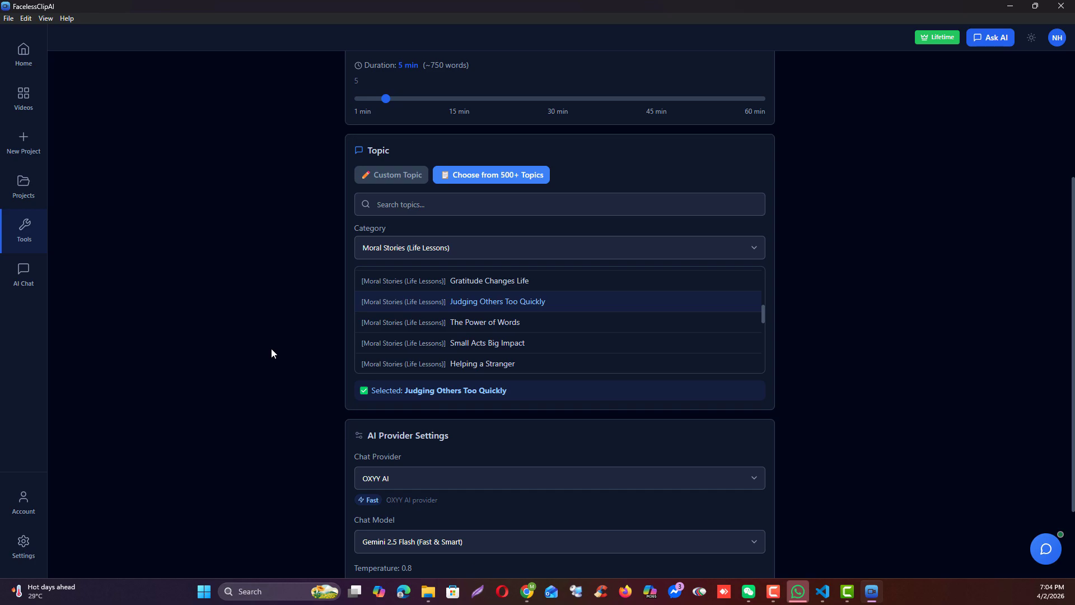
Check the chat provider options and set the chat model to Gemini 2.5 Pro (Most Powerful)
{"action": "scroll", "coordinate": [274, 353], "scroll_direction": "down", "scroll_amount": 2}
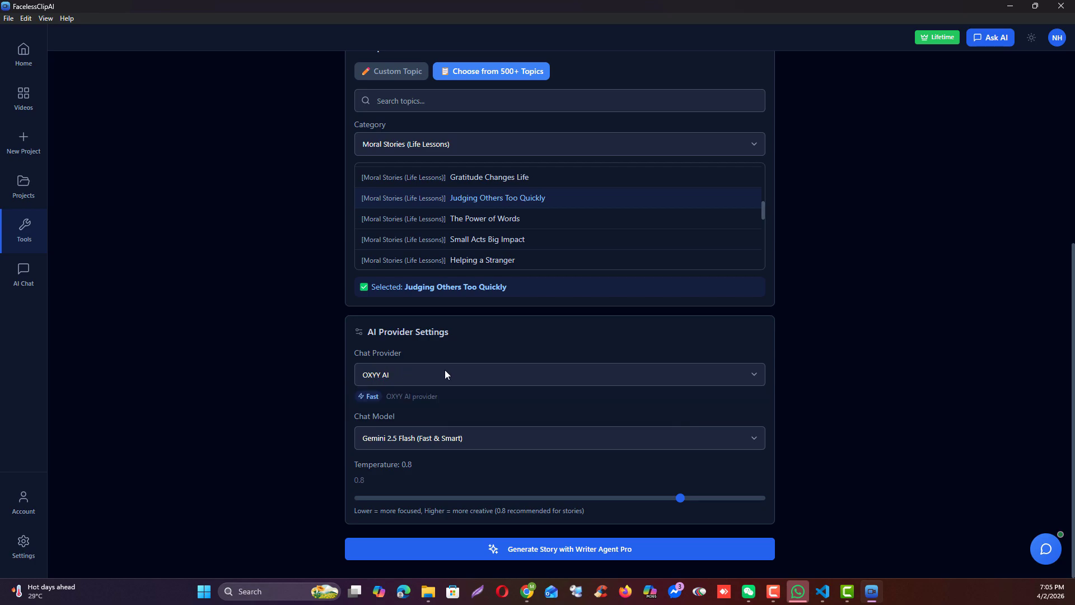
{"action": "left_click", "coordinate": [411, 376]}
{"action": "left_click", "coordinate": [412, 442]}
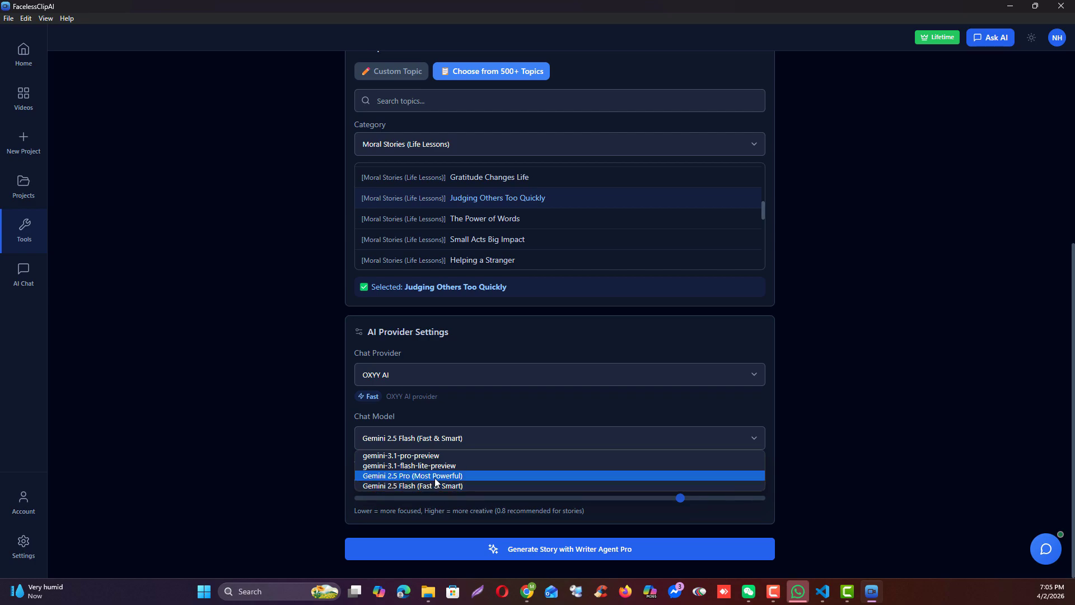
{"action": "left_click", "coordinate": [369, 478]}
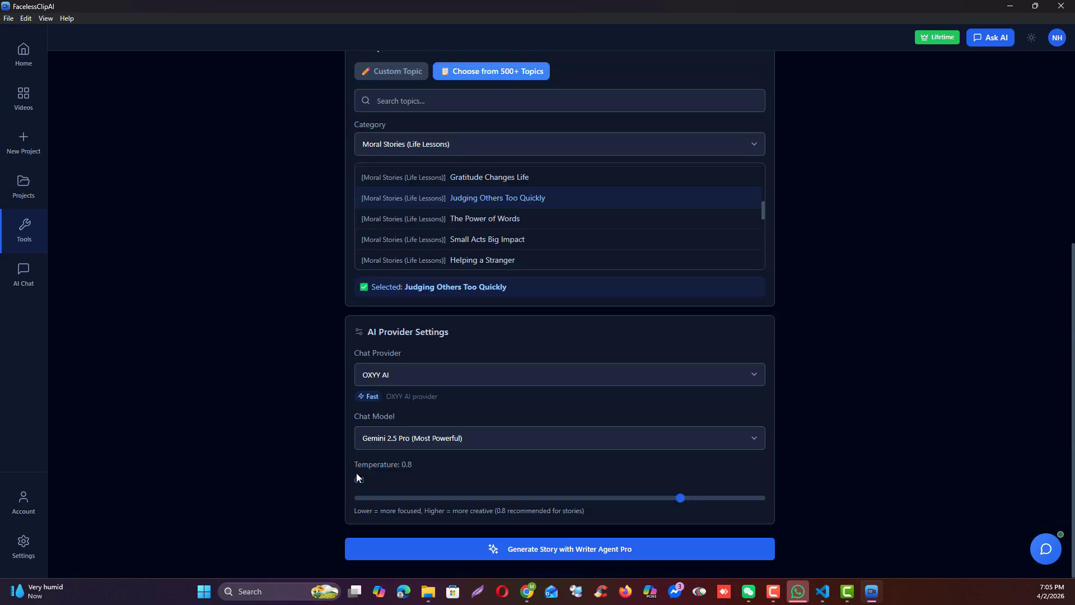
Generate the story with Writer Agent Pro and return to the online notepad in the browser
{"action": "left_click", "coordinate": [590, 554]}
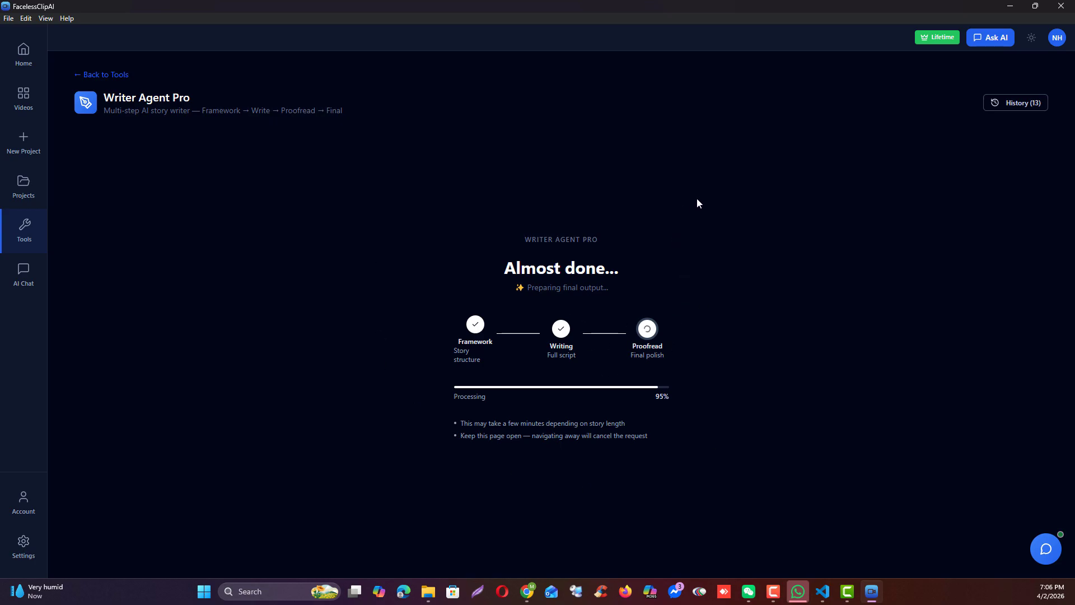
{"action": "left_click", "coordinate": [1008, 7]}
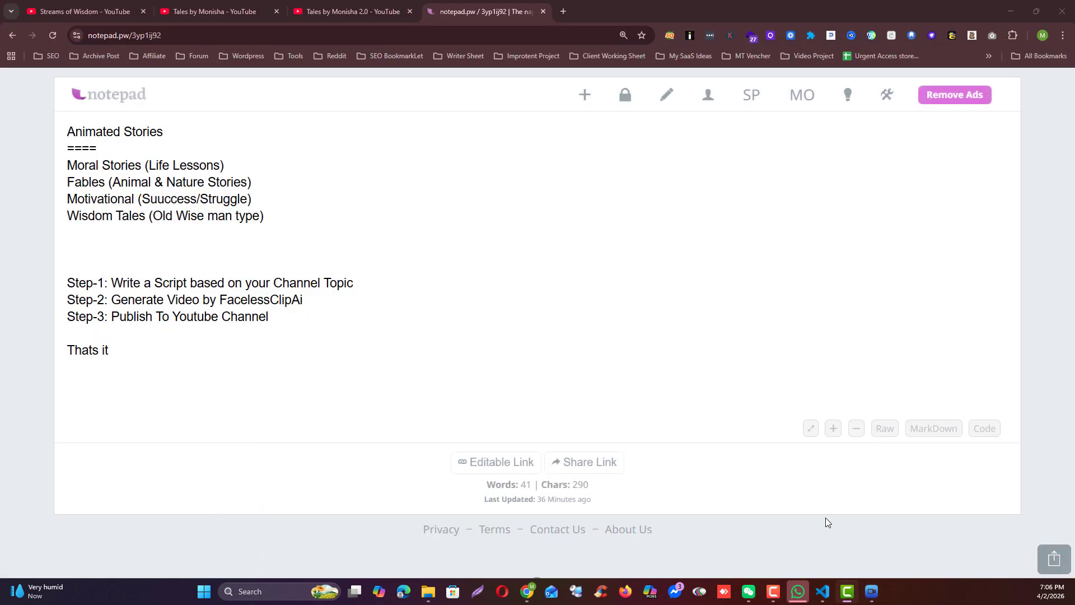
Switch to FacelessClipAI and review the generated story's framework, raw script and proofread script
{"action": "mouse_move", "coordinate": [878, 598]}
{"action": "left_click", "coordinate": [871, 595]}
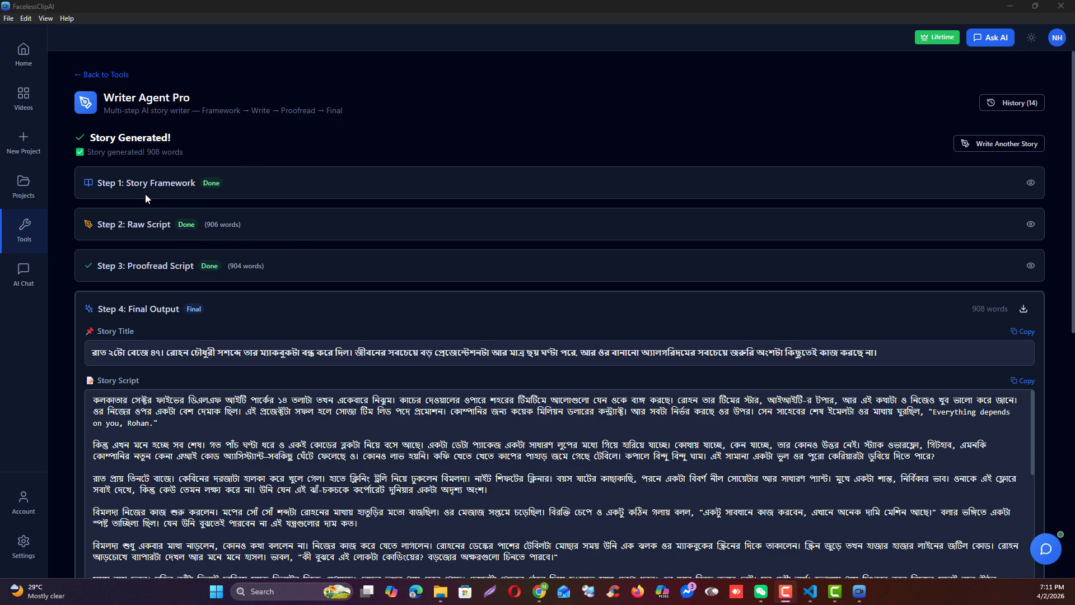
{"action": "scroll", "coordinate": [75, 246], "scroll_direction": "down", "scroll_amount": 8}
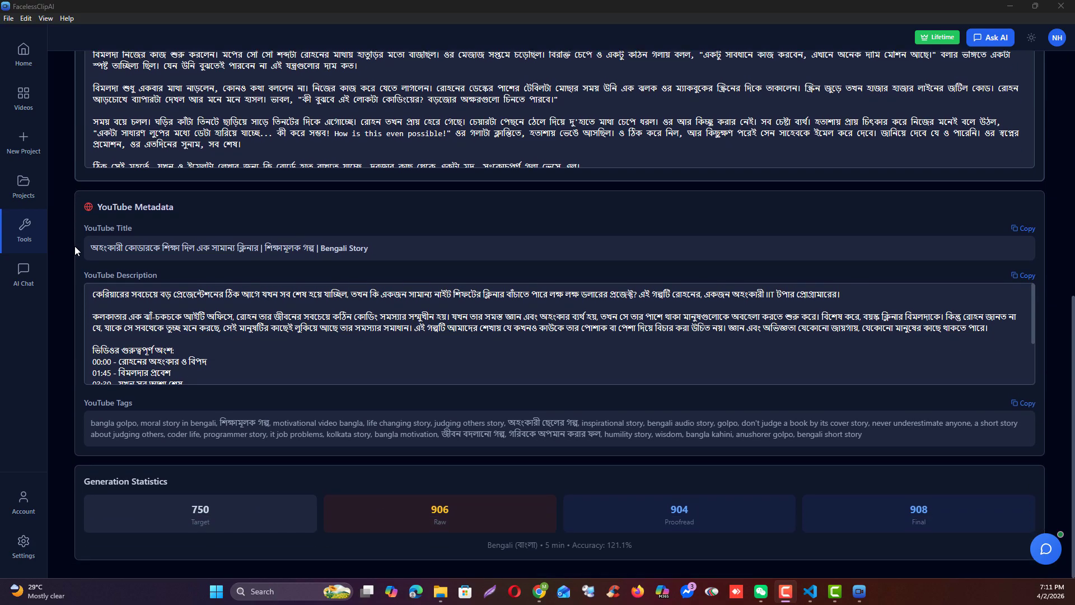
{"action": "scroll", "coordinate": [75, 247], "scroll_direction": "up", "scroll_amount": 8}
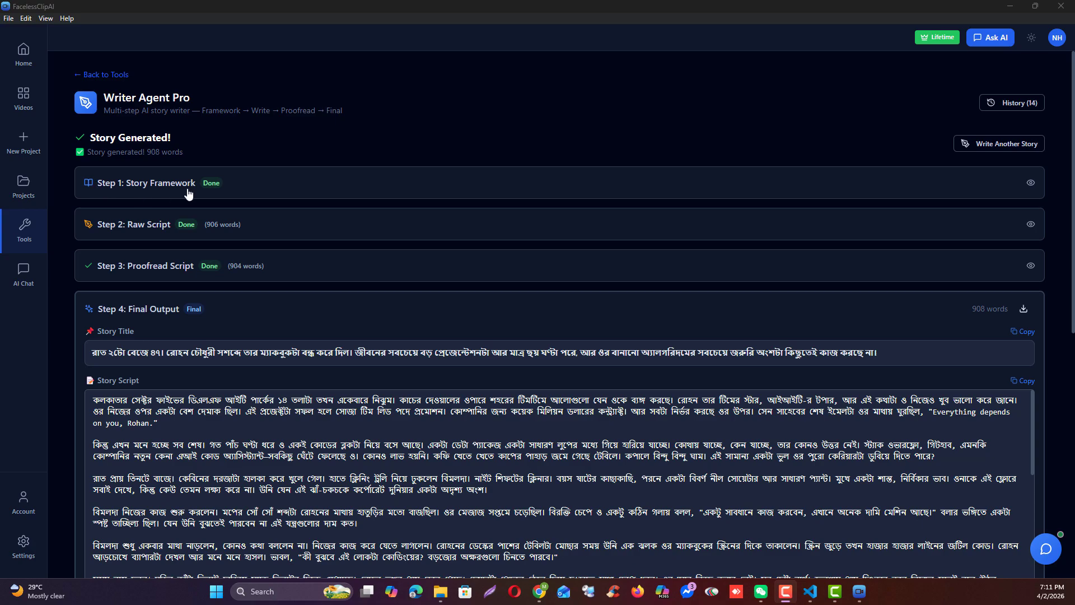
{"action": "left_click", "coordinate": [159, 192]}
{"action": "left_click", "coordinate": [161, 192]}
{"action": "left_click", "coordinate": [160, 192]}
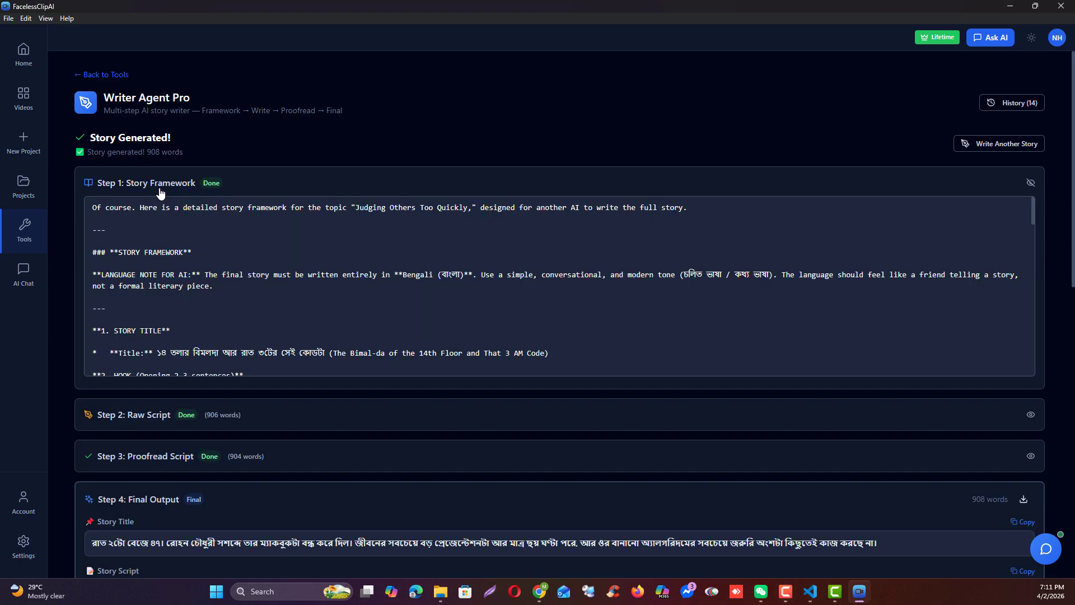
{"action": "left_click", "coordinate": [159, 193]}
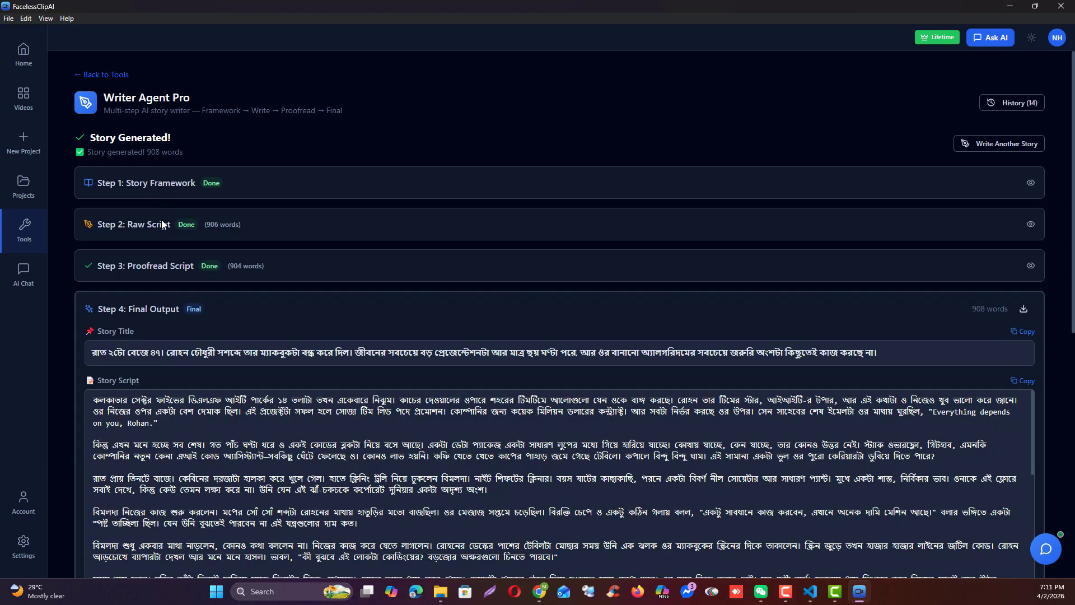
{"action": "left_click", "coordinate": [163, 234]}
{"action": "left_click", "coordinate": [163, 234]}
{"action": "left_click", "coordinate": [173, 269]}
{"action": "left_click", "coordinate": [173, 266]}
Examine the final output's story title and the generated YouTube title, description and tags
{"action": "scroll", "coordinate": [59, 264], "scroll_direction": "down", "scroll_amount": 3}
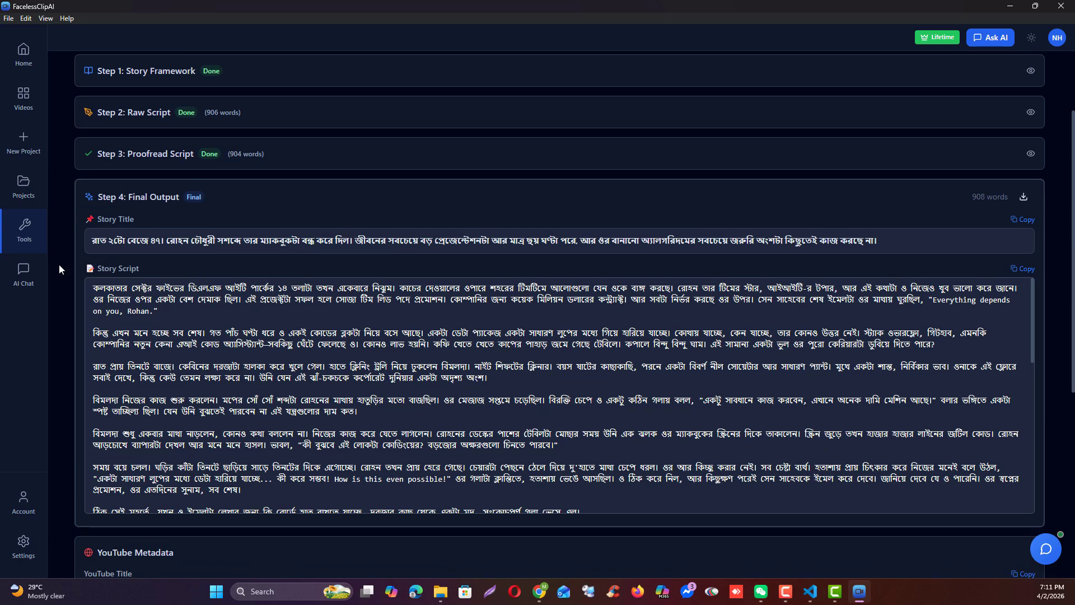
{"action": "left_click_drag", "start_coordinate": [893, 187], "coordinate": [81, 187]}
{"action": "left_click", "coordinate": [232, 188]}
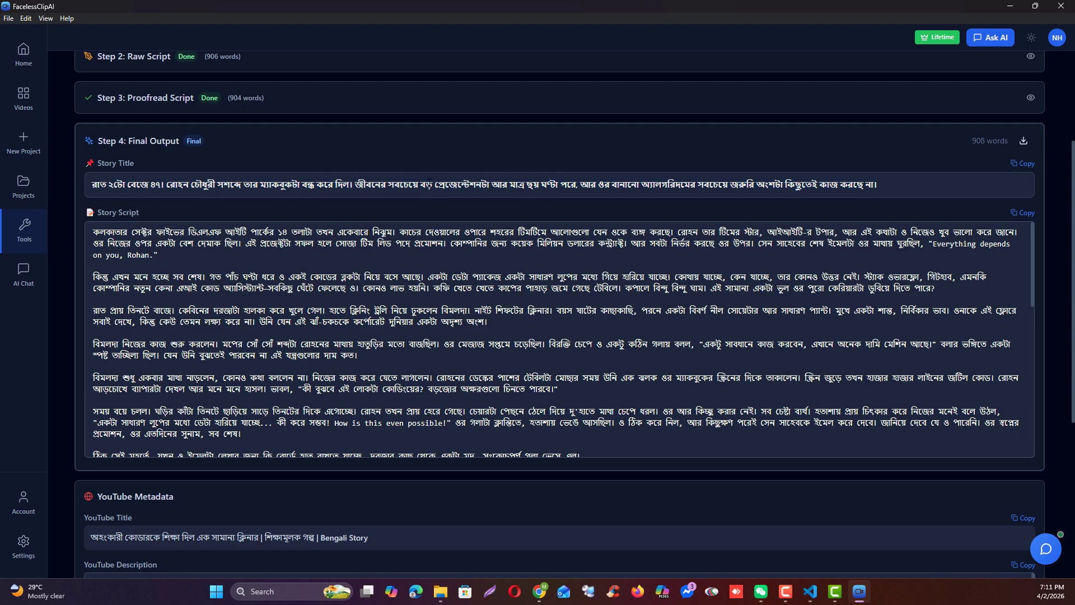
{"action": "scroll", "coordinate": [157, 274], "scroll_direction": "down", "scroll_amount": 3}
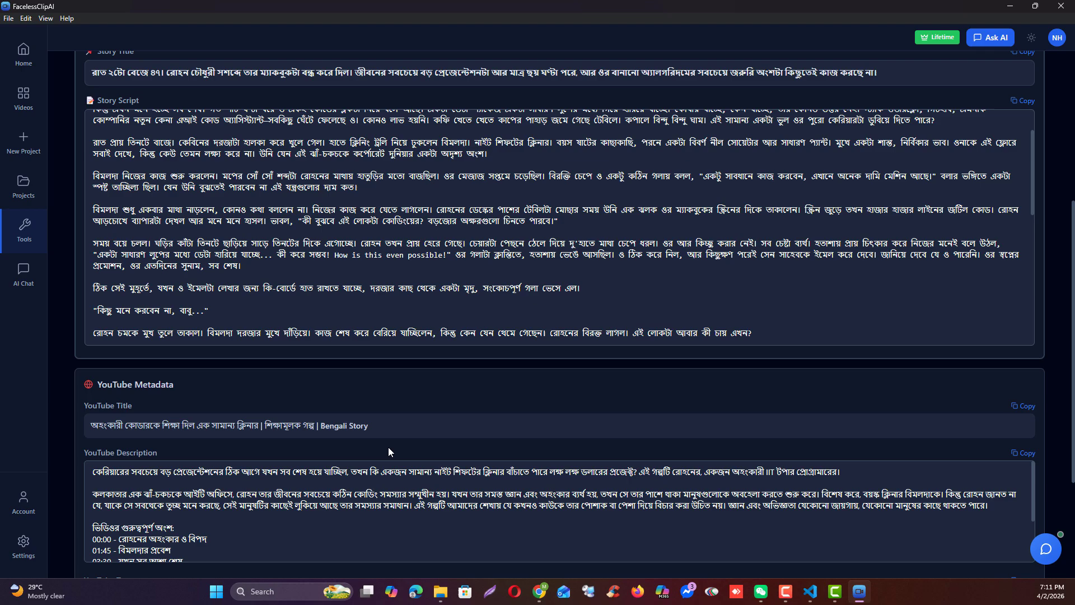
{"action": "left_click_drag", "start_coordinate": [392, 430], "coordinate": [72, 431]}
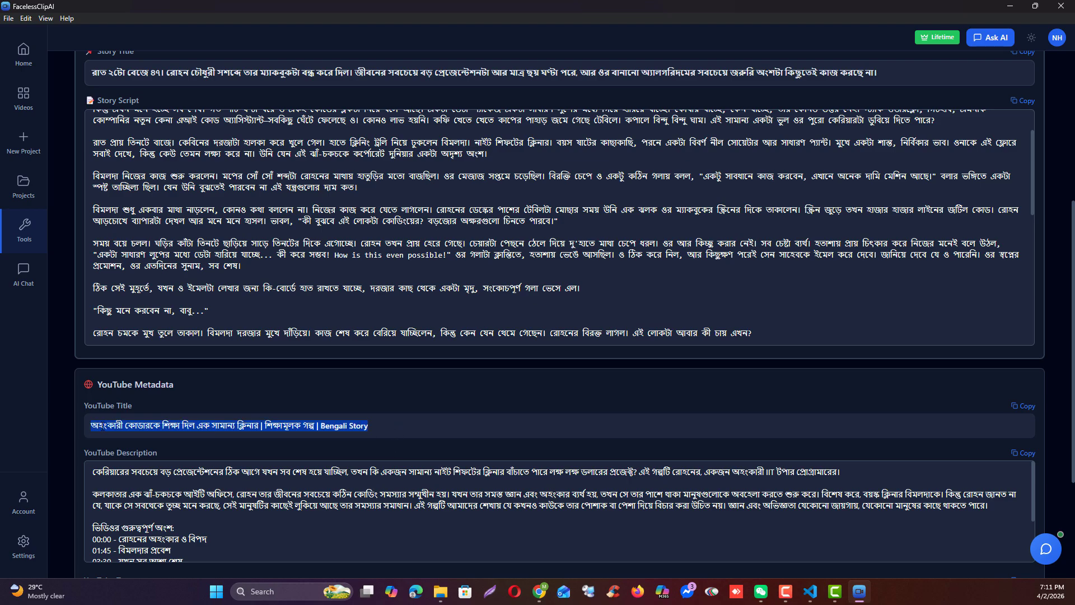
{"action": "left_click", "coordinate": [130, 431]}
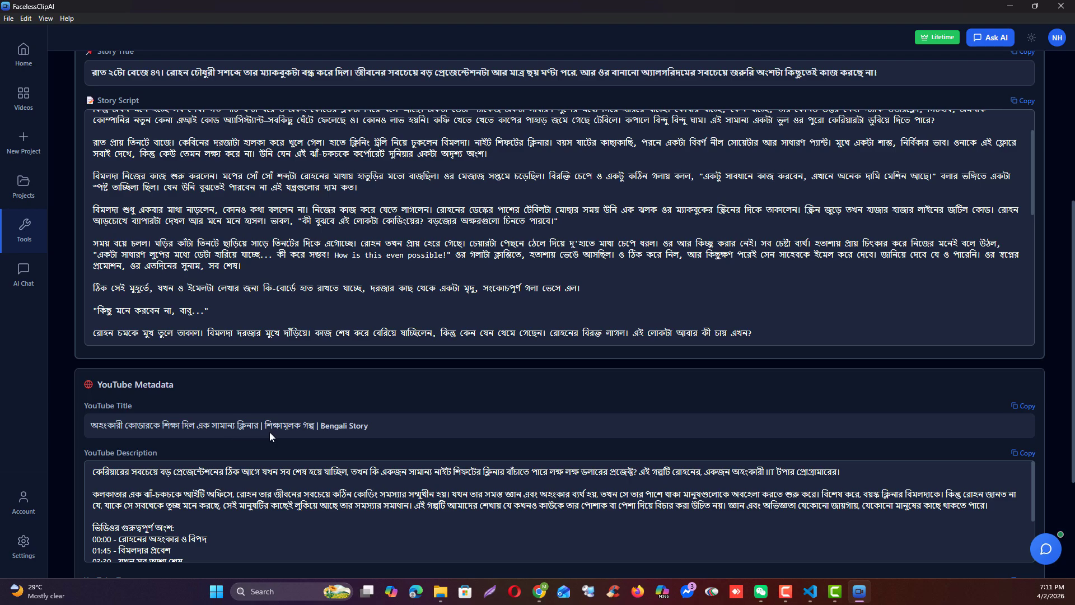
{"action": "left_click_drag", "start_coordinate": [92, 472], "coordinate": [296, 495]}
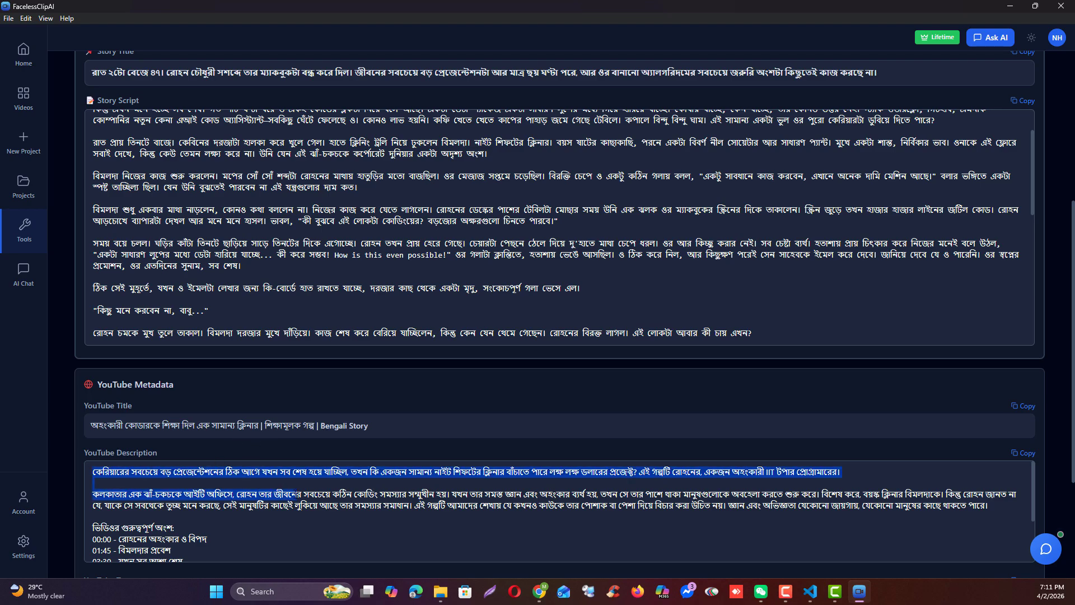
{"action": "scroll", "coordinate": [261, 475], "scroll_direction": "down", "scroll_amount": 2}
{"action": "scroll", "coordinate": [260, 475], "scroll_direction": "down", "scroll_amount": 2}
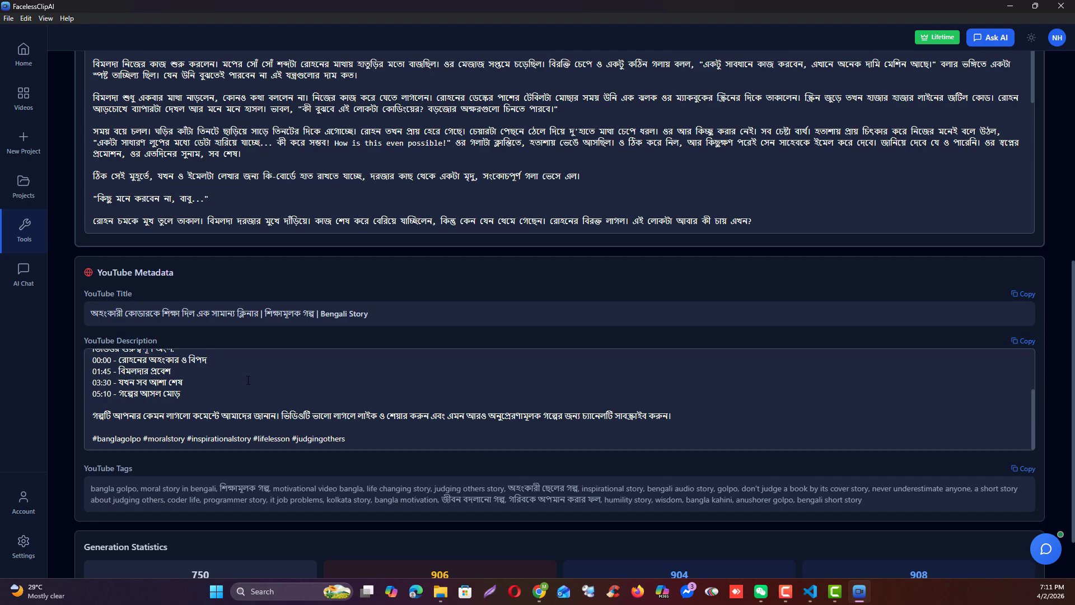
{"action": "scroll", "coordinate": [248, 381], "scroll_direction": "up", "scroll_amount": 5}
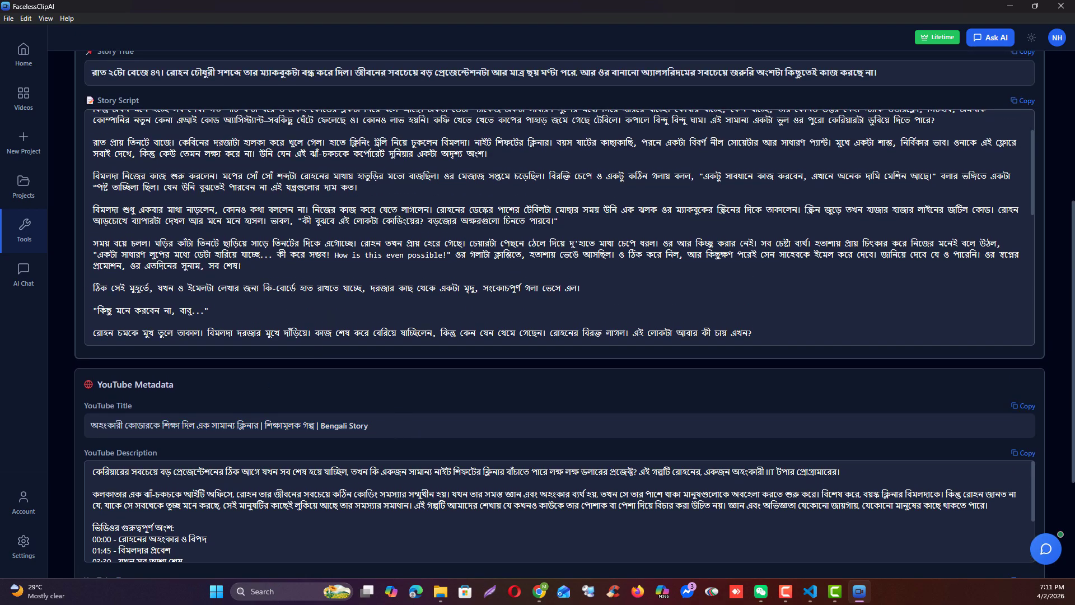
{"action": "scroll", "coordinate": [243, 344], "scroll_direction": "down", "scroll_amount": 2}
{"action": "scroll", "coordinate": [135, 377], "scroll_direction": "down", "scroll_amount": 1}
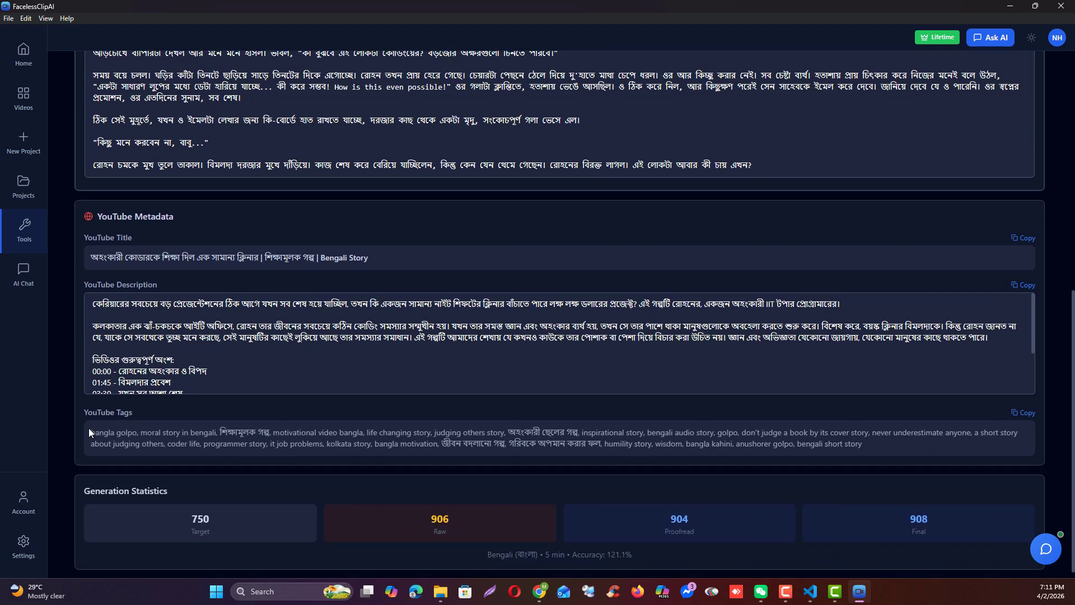
{"action": "left_click_drag", "start_coordinate": [90, 432], "coordinate": [254, 433]}
{"action": "scroll", "coordinate": [254, 433], "scroll_direction": "up", "scroll_amount": 7}
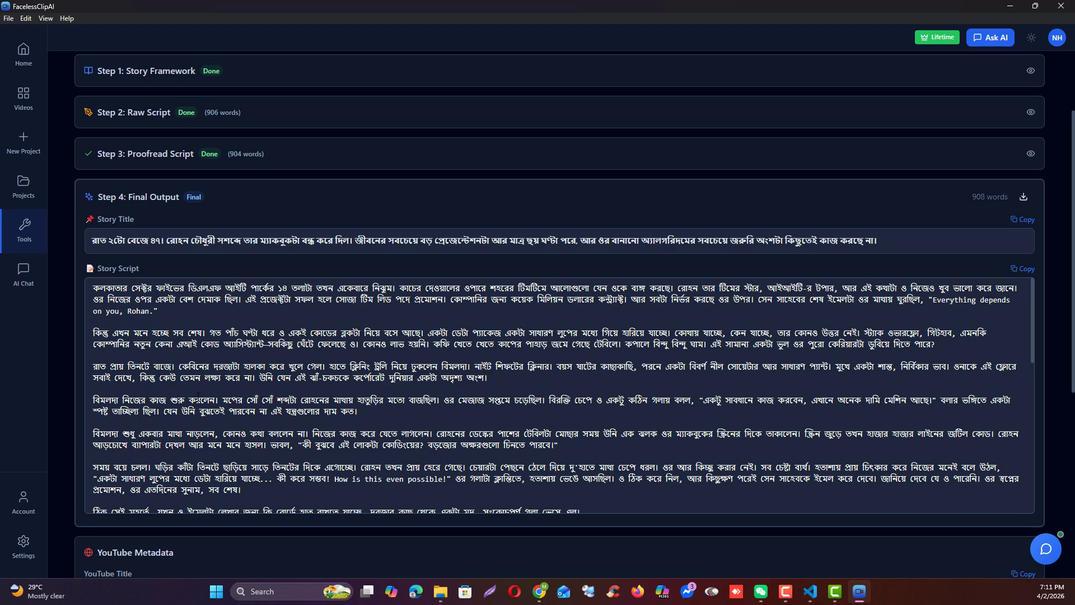
Look through the final story script to its end and copy the whole script
{"action": "left_click_drag", "start_coordinate": [92, 287], "coordinate": [358, 412]}
{"action": "scroll", "coordinate": [426, 420], "scroll_direction": "down", "scroll_amount": 10}
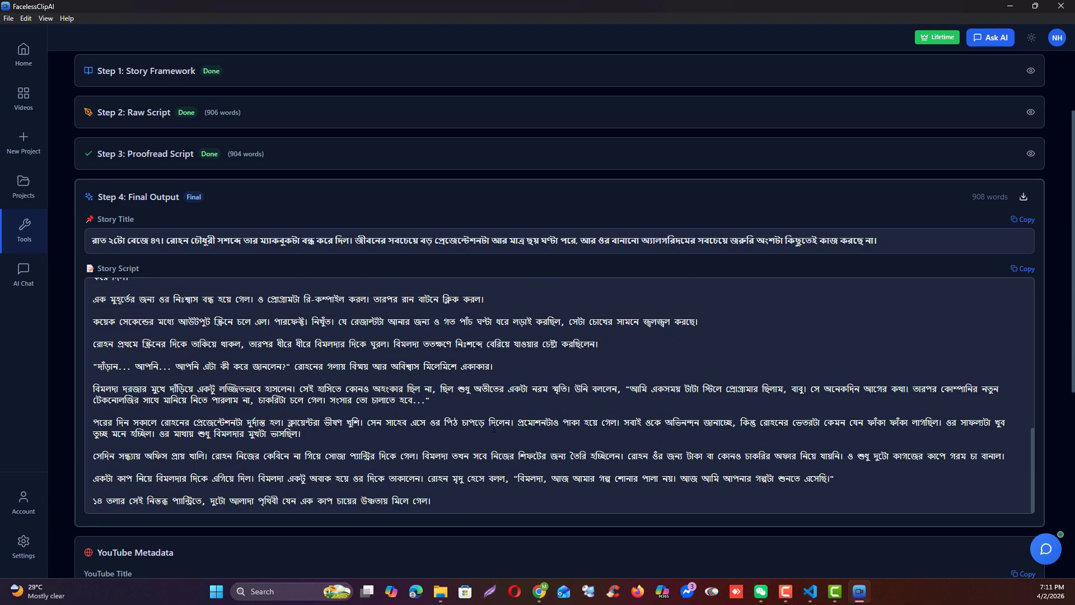
{"action": "scroll", "coordinate": [494, 430], "scroll_direction": "up", "scroll_amount": 10}
{"action": "left_click", "coordinate": [397, 276]}
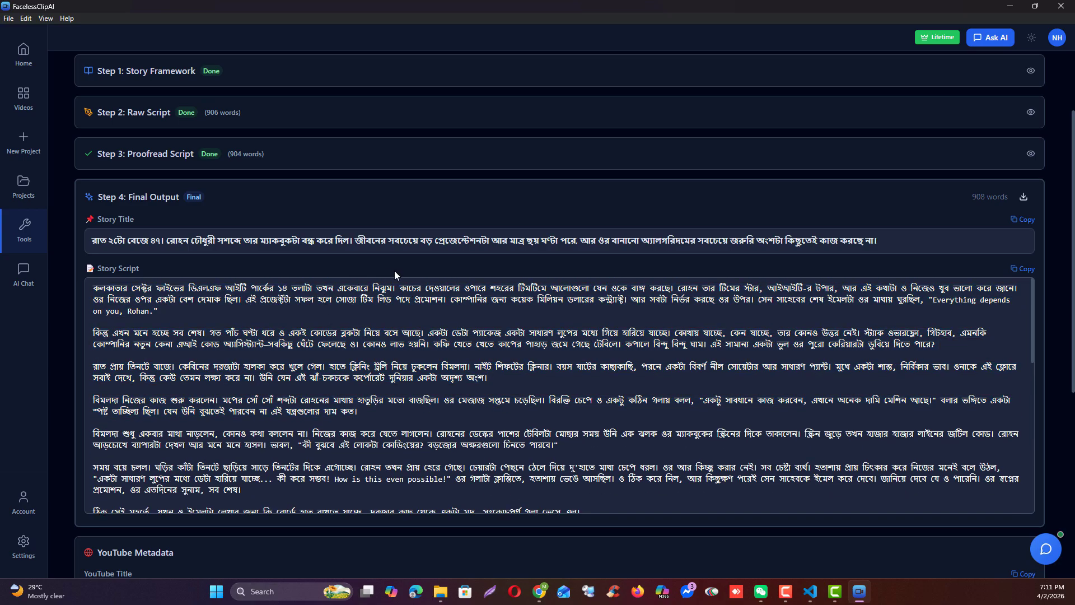
{"action": "left_click", "coordinate": [1022, 269]}
Create a new AI Images To Video project and paste the copied story as its custom script
{"action": "scroll", "coordinate": [1023, 269], "scroll_direction": "up", "scroll_amount": 2}
{"action": "left_click", "coordinate": [24, 143]}
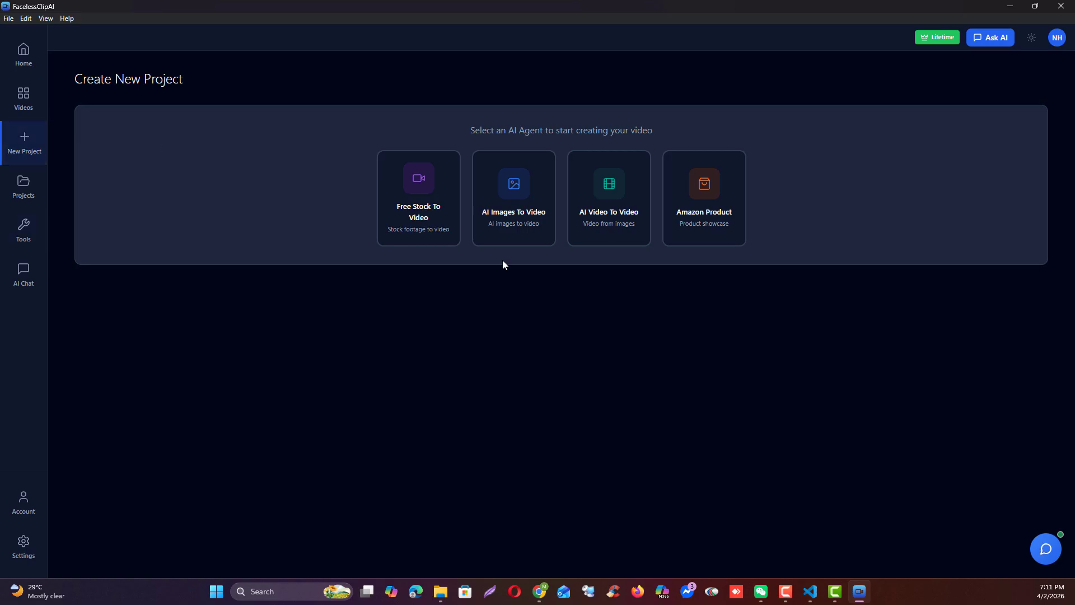
{"action": "left_click", "coordinate": [536, 211]}
{"action": "left_click", "coordinate": [626, 259]}
{"action": "scroll", "coordinate": [379, 312], "scroll_direction": "down", "scroll_amount": 2}
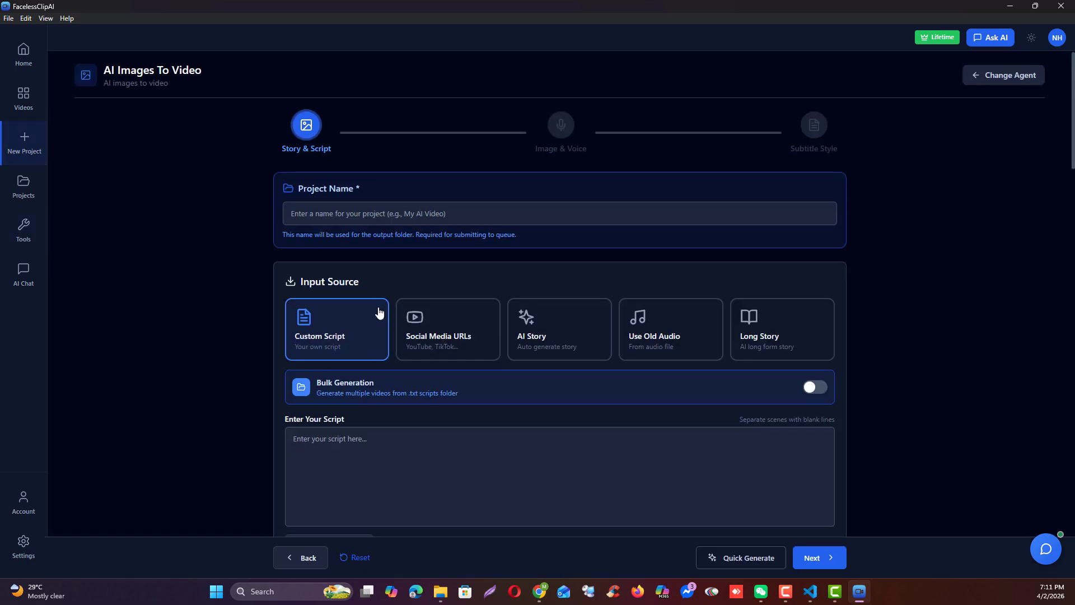
{"action": "key", "text": "ctrl+v"}
{"action": "scroll", "coordinate": [387, 375], "scroll_direction": "up", "scroll_amount": 10}
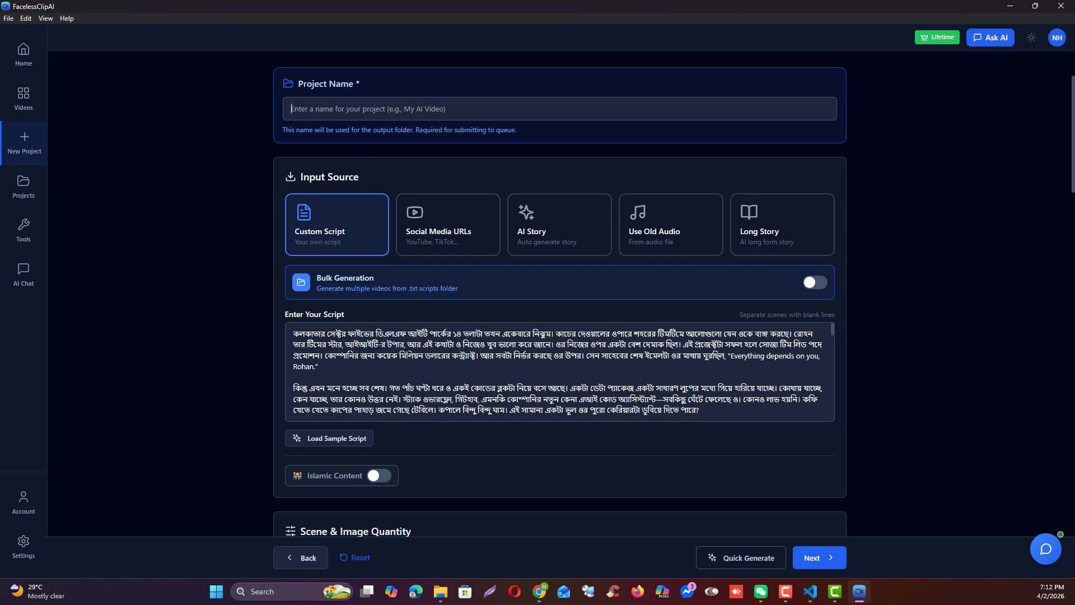
Name the project with the opening words of the script
{"action": "left_click_drag", "start_coordinate": [406, 333], "coordinate": [274, 332]}
{"action": "left_click", "coordinate": [302, 113]}
{"action": "key", "text": "ctrl+v"}
Review the scene quantity and stock video settings, and check the audio transcription and chat model options
{"action": "scroll", "coordinate": [208, 271], "scroll_direction": "down", "scroll_amount": 7}
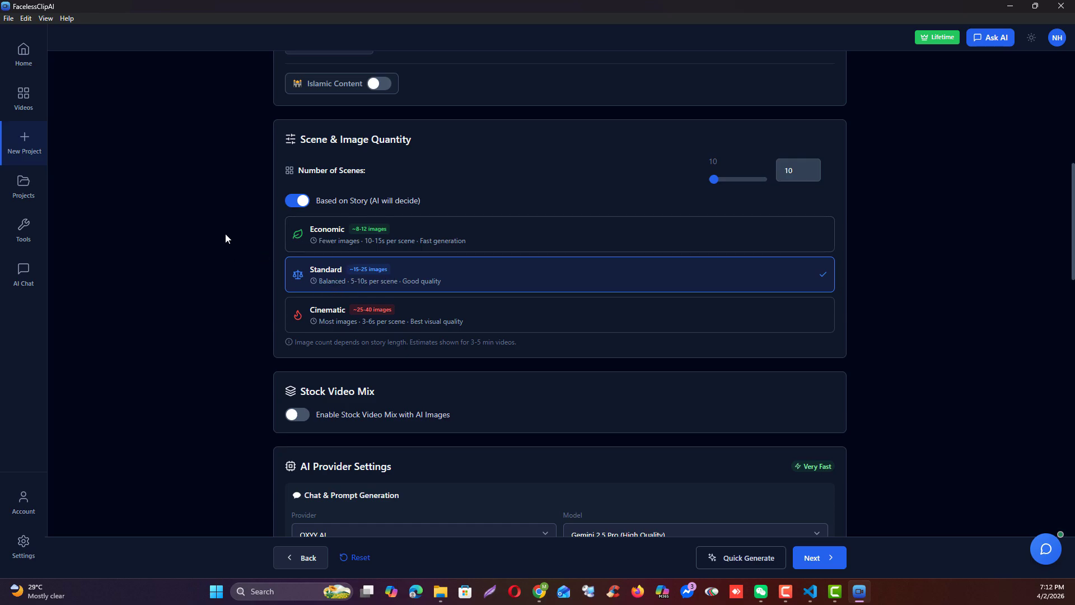
{"action": "scroll", "coordinate": [225, 232], "scroll_direction": "down", "scroll_amount": 4}
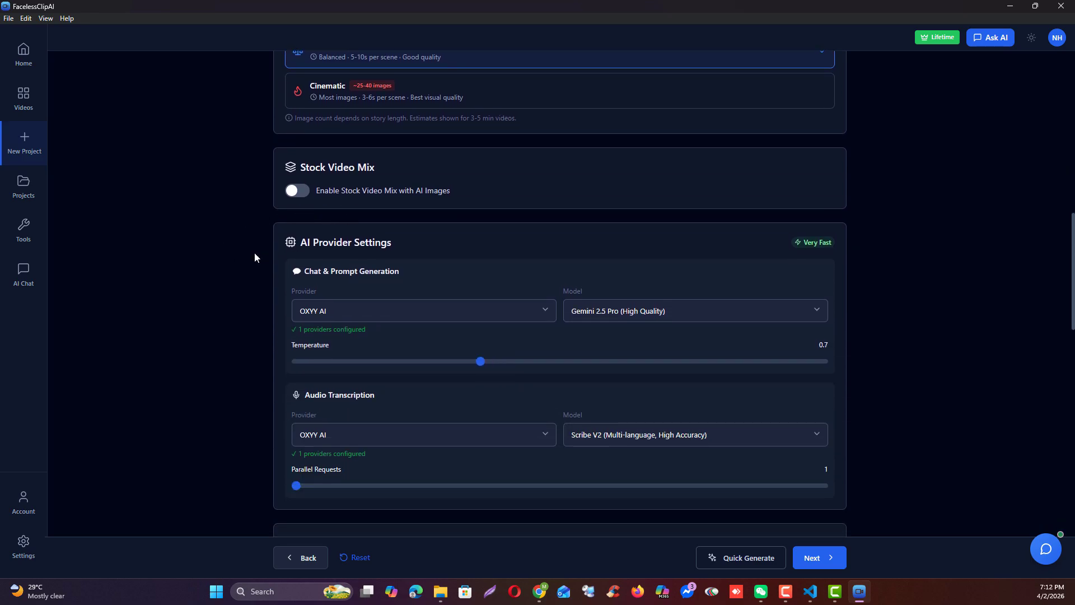
{"action": "scroll", "coordinate": [255, 257], "scroll_direction": "down", "scroll_amount": 1}
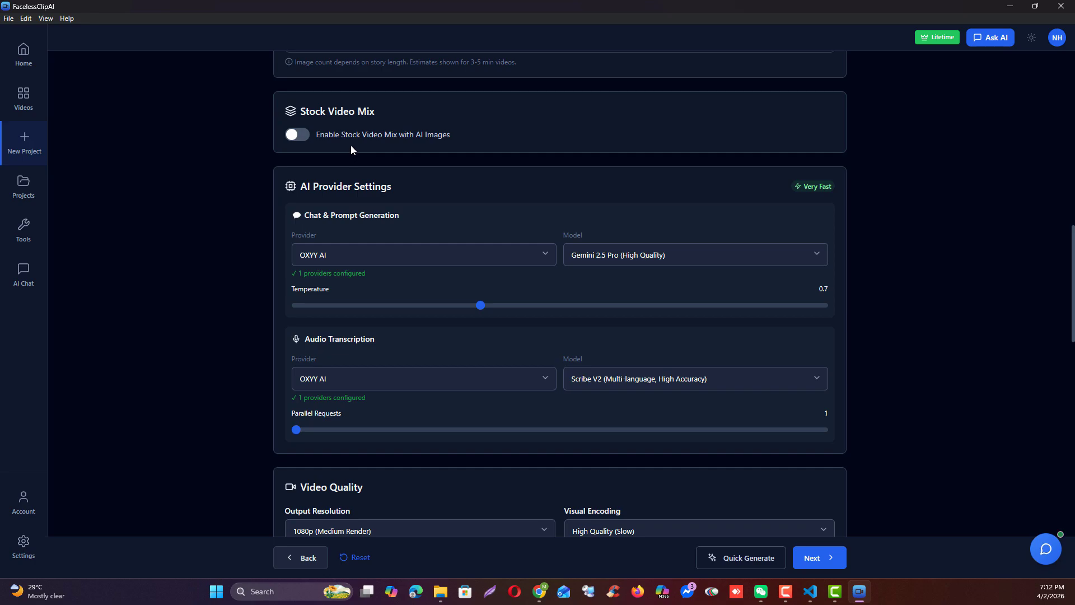
{"action": "scroll", "coordinate": [242, 261], "scroll_direction": "down", "scroll_amount": 1}
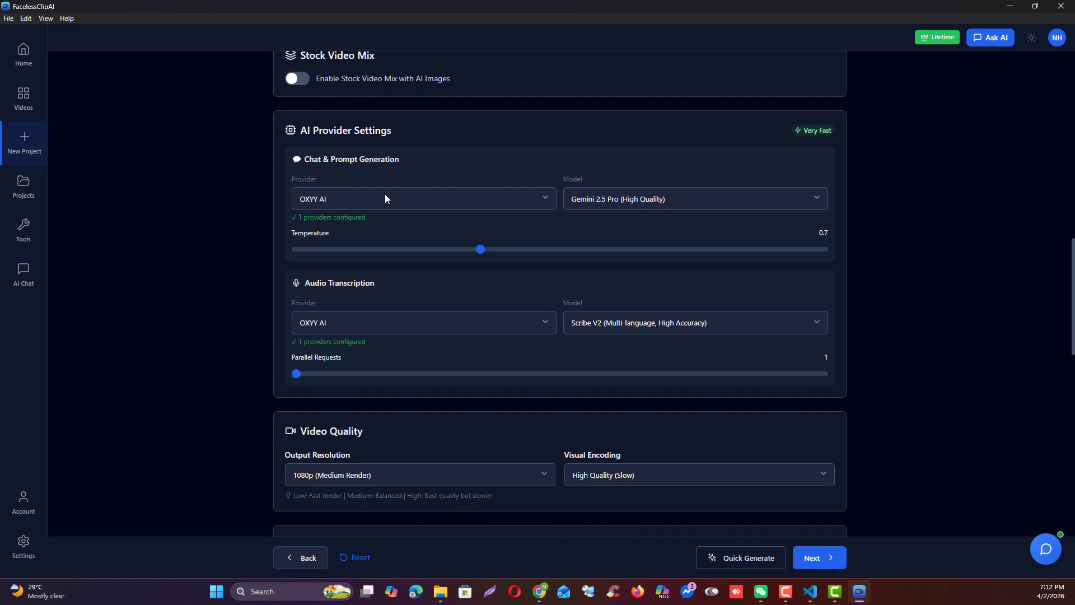
{"action": "left_click", "coordinate": [458, 326]}
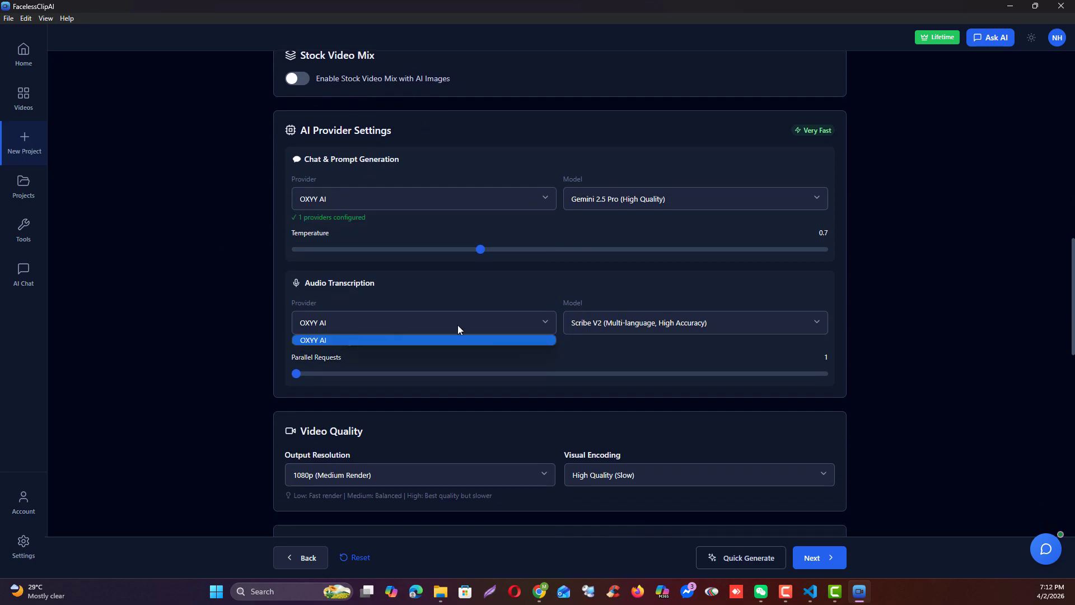
{"action": "left_click", "coordinate": [458, 325]}
{"action": "left_click", "coordinate": [597, 318]}
{"action": "left_click", "coordinate": [598, 318]}
{"action": "left_click", "coordinate": [612, 208]}
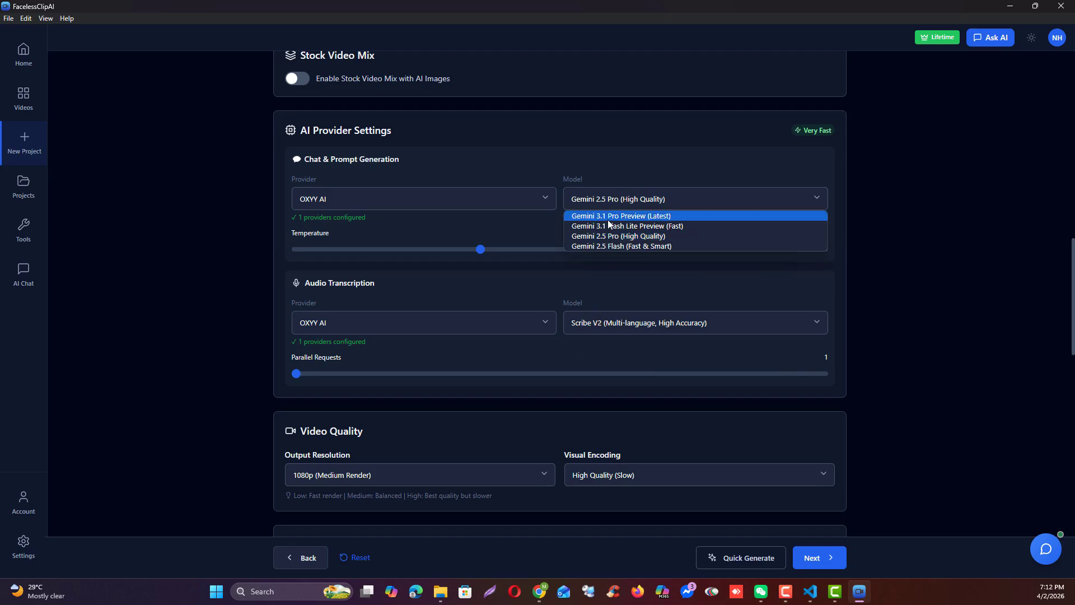
{"action": "left_click", "coordinate": [616, 242]}
Check the background music and overlay settings, turn off the video overlay, and continue to the image and voice settings
{"action": "scroll", "coordinate": [186, 341], "scroll_direction": "down", "scroll_amount": 4}
{"action": "scroll", "coordinate": [186, 346], "scroll_direction": "down", "scroll_amount": 8}
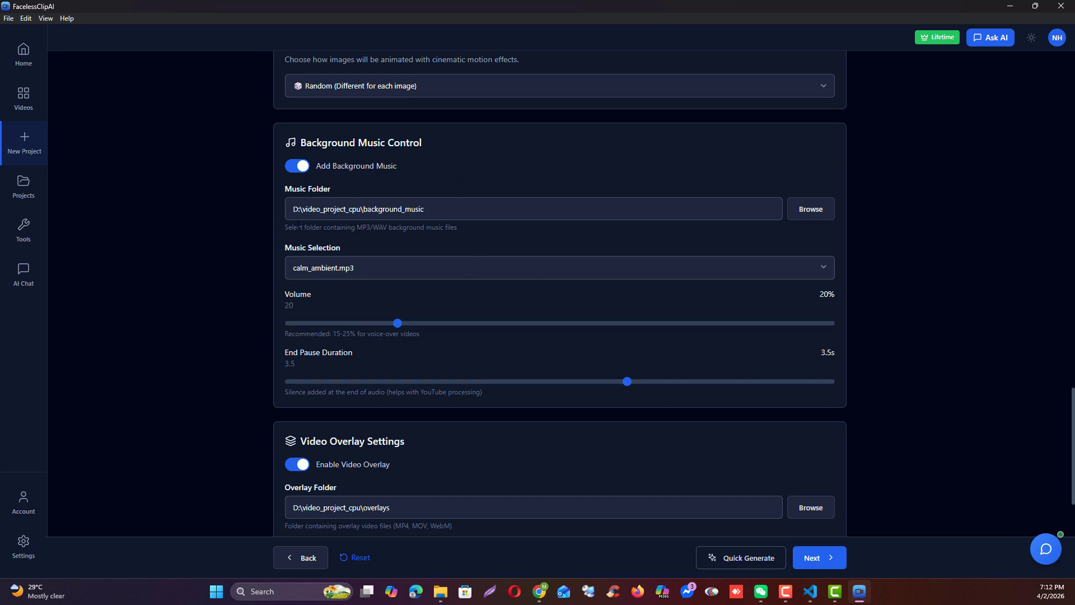
{"action": "scroll", "coordinate": [266, 337], "scroll_direction": "down", "scroll_amount": 3}
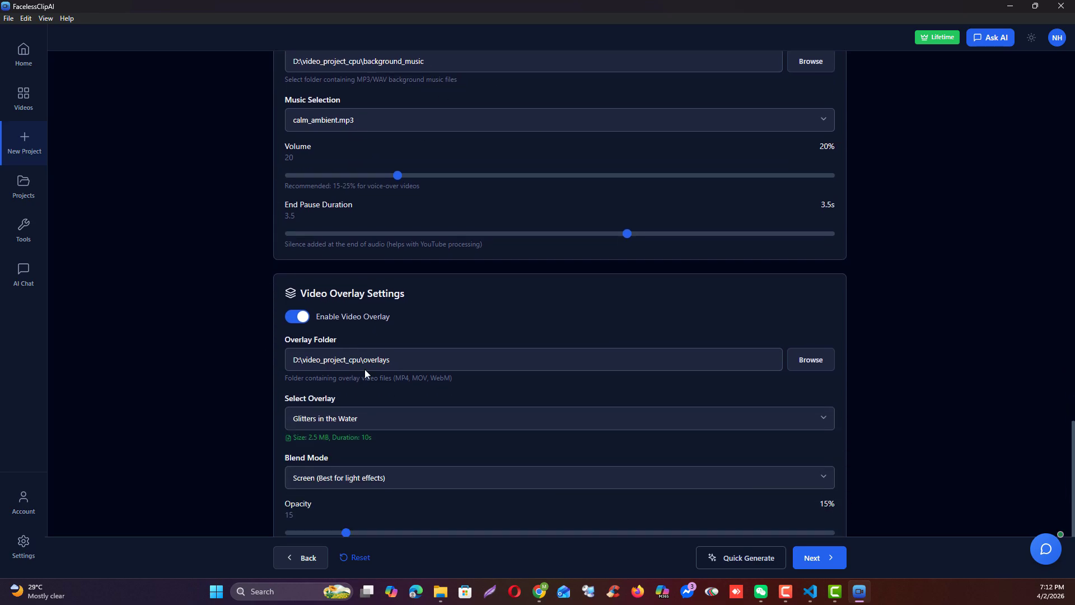
{"action": "scroll", "coordinate": [216, 384], "scroll_direction": "down", "scroll_amount": 2}
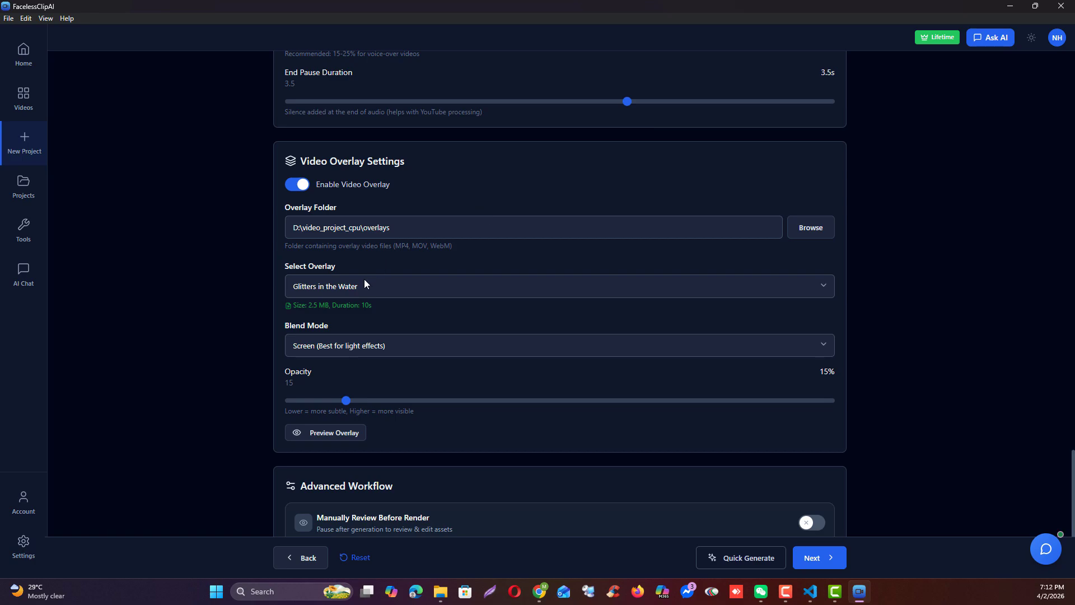
{"action": "scroll", "coordinate": [245, 298], "scroll_direction": "down", "scroll_amount": 1}
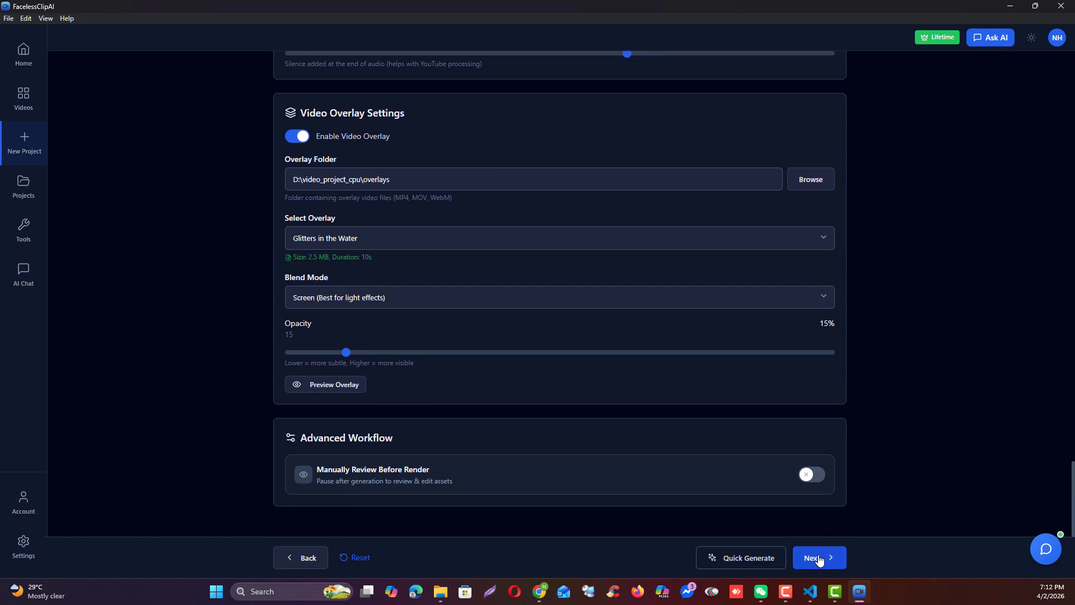
{"action": "left_click", "coordinate": [299, 137]}
{"action": "left_click", "coordinate": [809, 570]}
Browse the example previews of the built-in image styles, starting from Cinematic
{"action": "scroll", "coordinate": [184, 312], "scroll_direction": "up", "scroll_amount": 6}
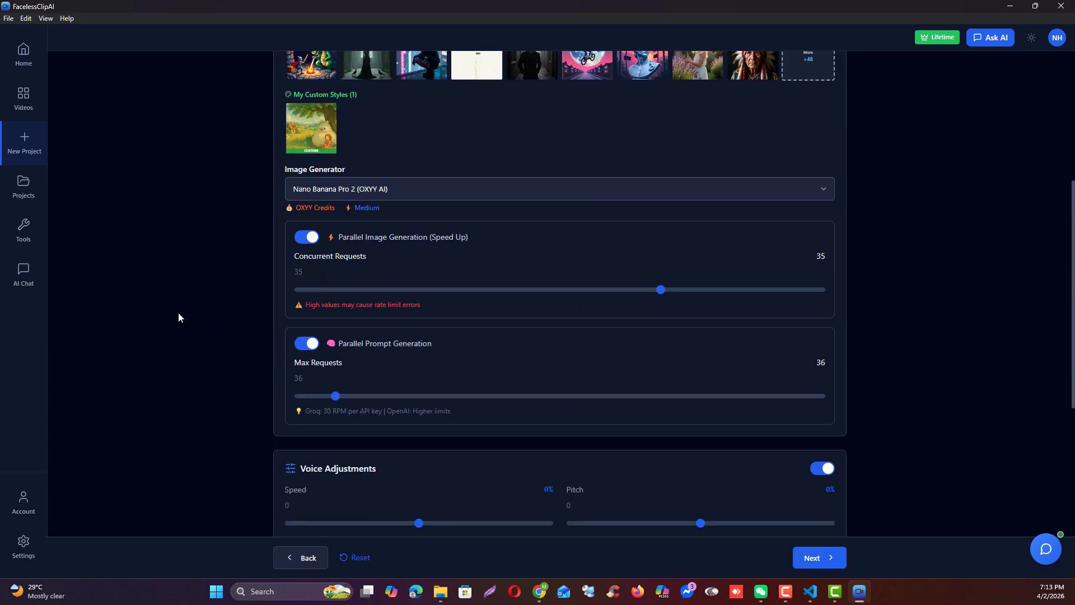
{"action": "scroll", "coordinate": [179, 311], "scroll_direction": "down", "scroll_amount": 4}
{"action": "scroll", "coordinate": [201, 317], "scroll_direction": "up", "scroll_amount": 2}
{"action": "scroll", "coordinate": [212, 323], "scroll_direction": "up", "scroll_amount": 2}
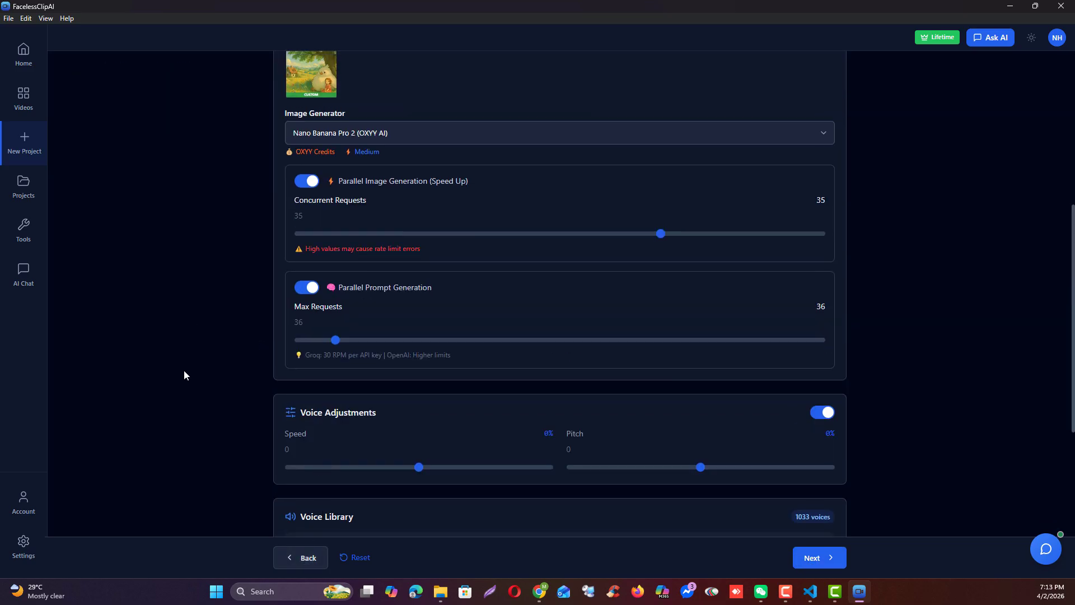
{"action": "scroll", "coordinate": [185, 374], "scroll_direction": "up", "scroll_amount": 7}
{"action": "scroll", "coordinate": [185, 374], "scroll_direction": "down", "scroll_amount": 2}
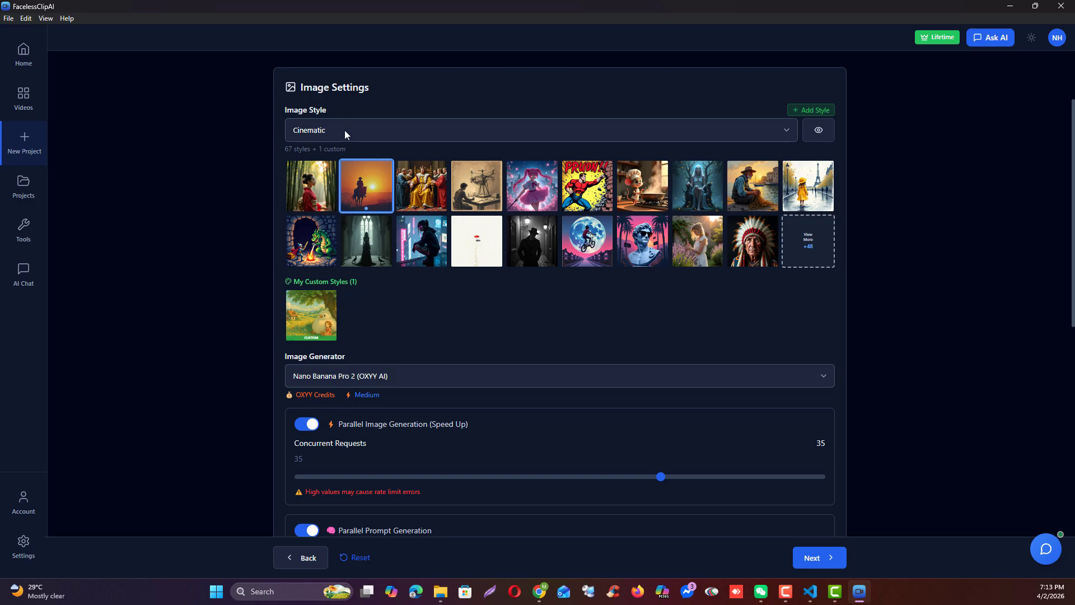
{"action": "left_click", "coordinate": [819, 130]}
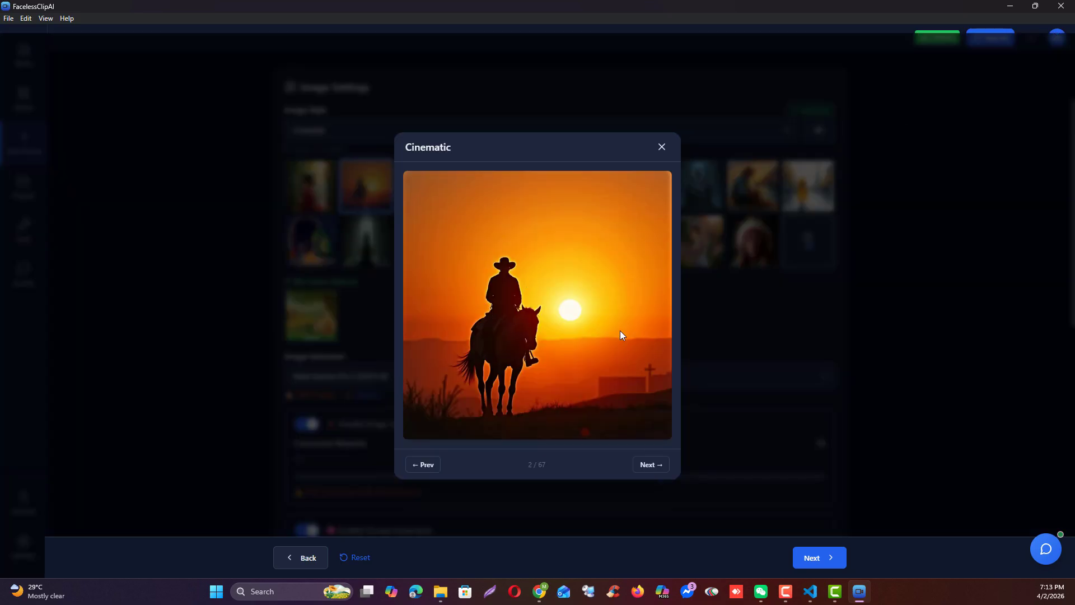
{"action": "left_click", "coordinate": [651, 465]}
{"action": "left_click", "coordinate": [652, 465]}
{"action": "left_click", "coordinate": [651, 465]}
{"action": "left_click", "coordinate": [651, 465]}
{"action": "left_click", "coordinate": [651, 465]}
{"action": "left_click", "coordinate": [652, 465]}
{"action": "left_click", "coordinate": [651, 465]}
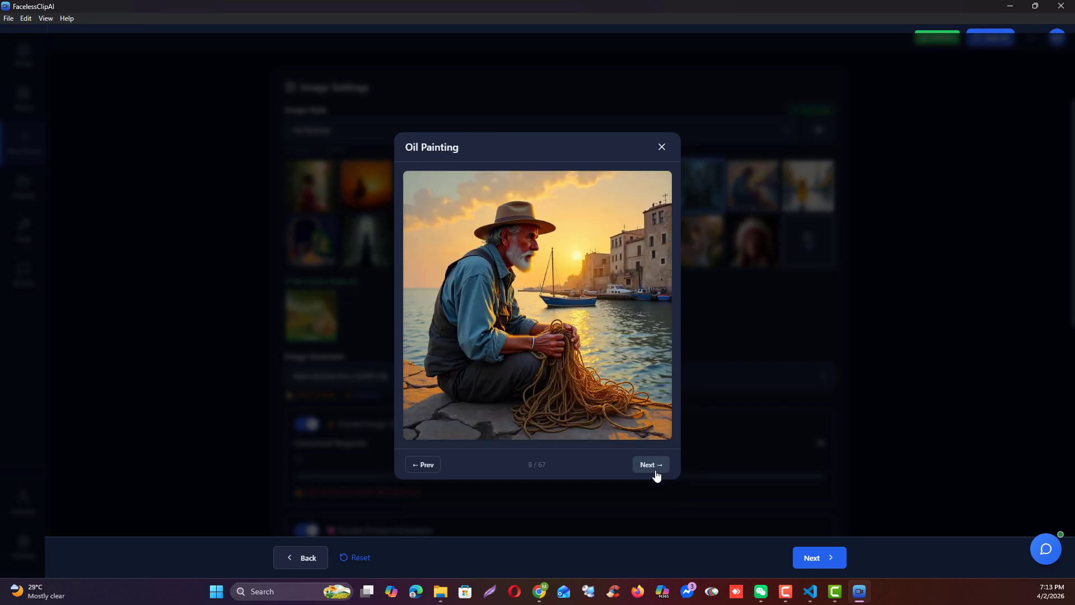
{"action": "left_click", "coordinate": [652, 466]}
{"action": "left_click", "coordinate": [652, 466]}
{"action": "left_click", "coordinate": [652, 466]}
{"action": "left_click", "coordinate": [653, 466]}
{"action": "left_click", "coordinate": [652, 466]}
{"action": "left_click", "coordinate": [662, 147]}
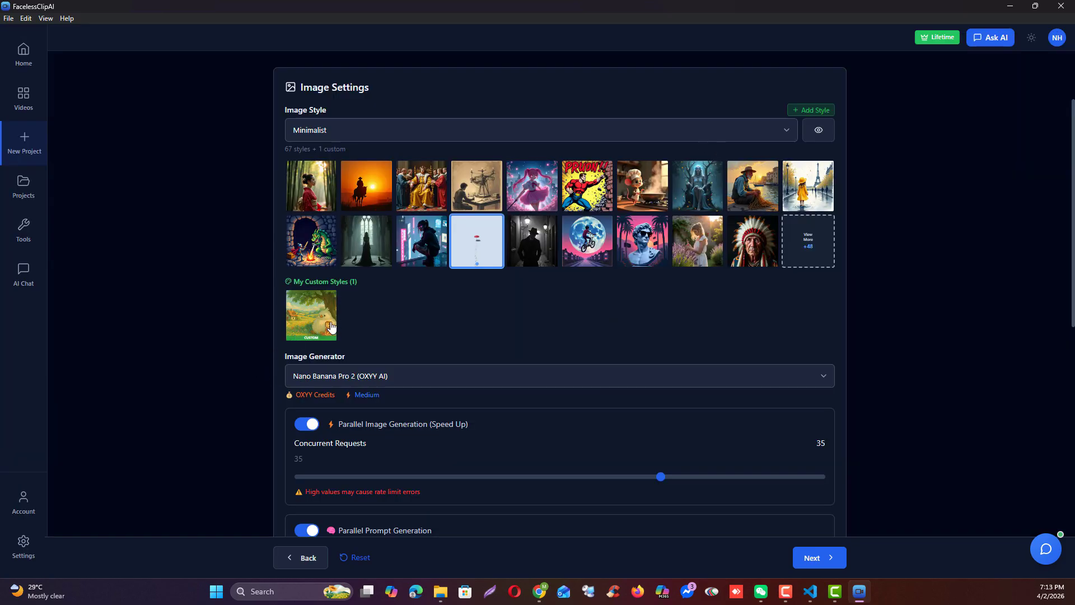
Start a new custom image style and check the Tales by Monisha 2.0 videos on YouTube for a reference look
{"action": "left_click", "coordinate": [818, 110]}
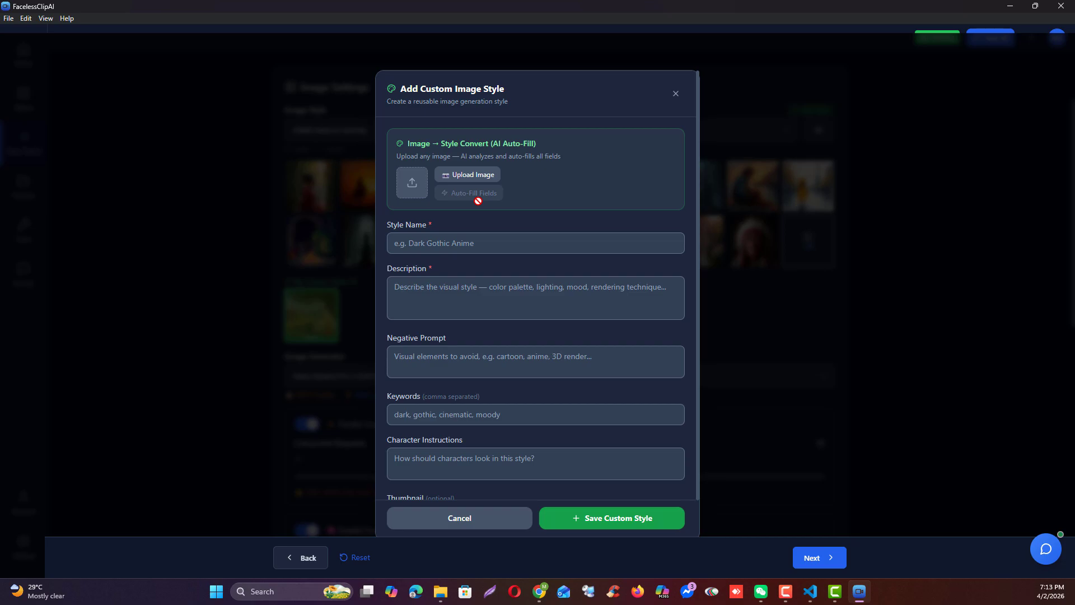
{"action": "left_click", "coordinate": [834, 593]}
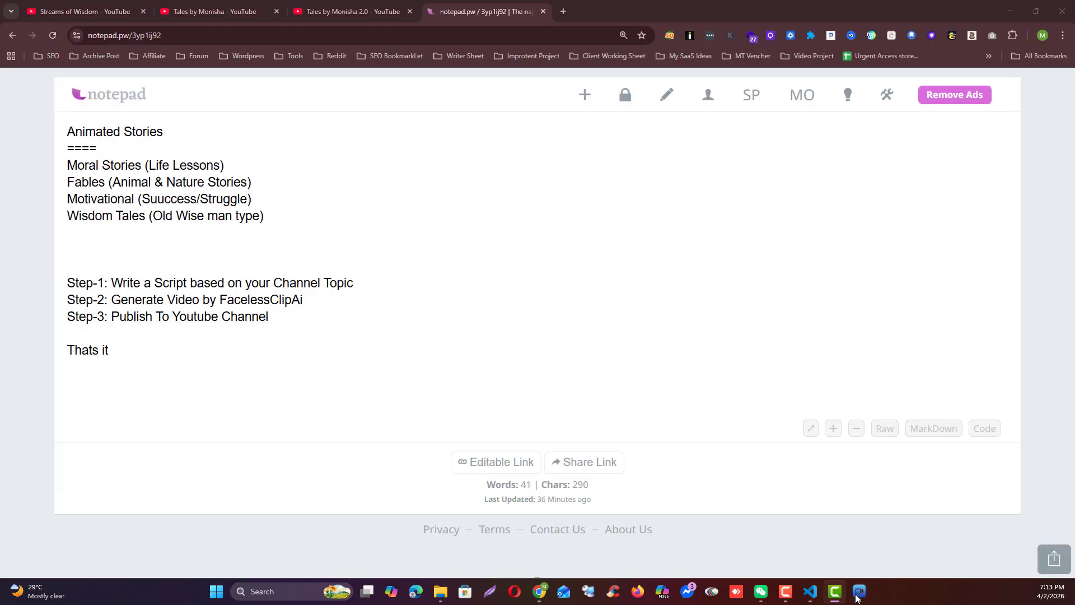
{"action": "left_click", "coordinate": [319, 8]}
{"action": "scroll", "coordinate": [369, 325], "scroll_direction": "down", "scroll_amount": 10}
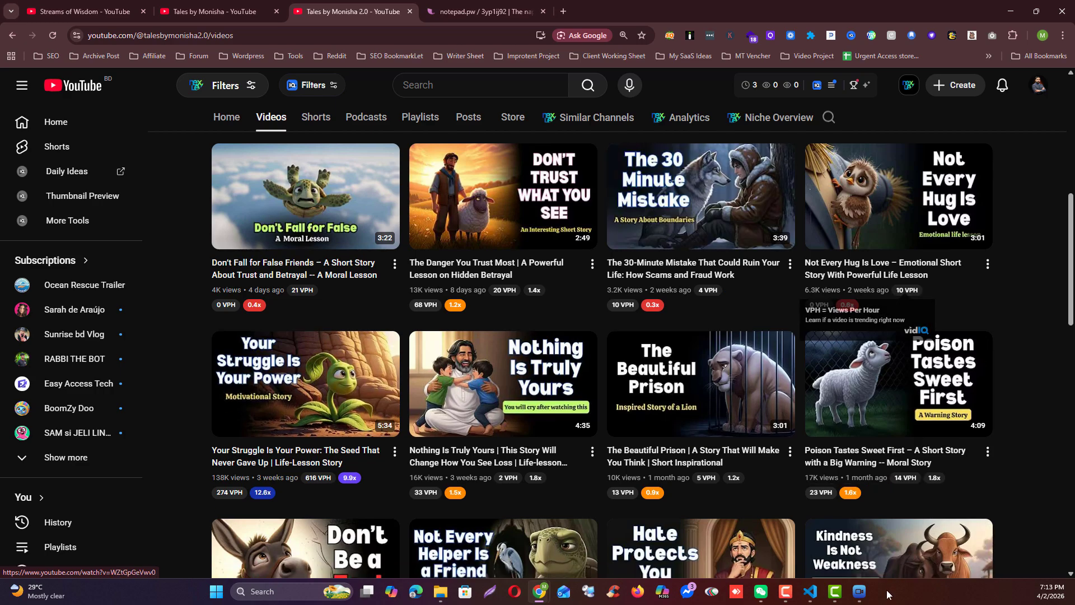
{"action": "left_click", "coordinate": [860, 591]}
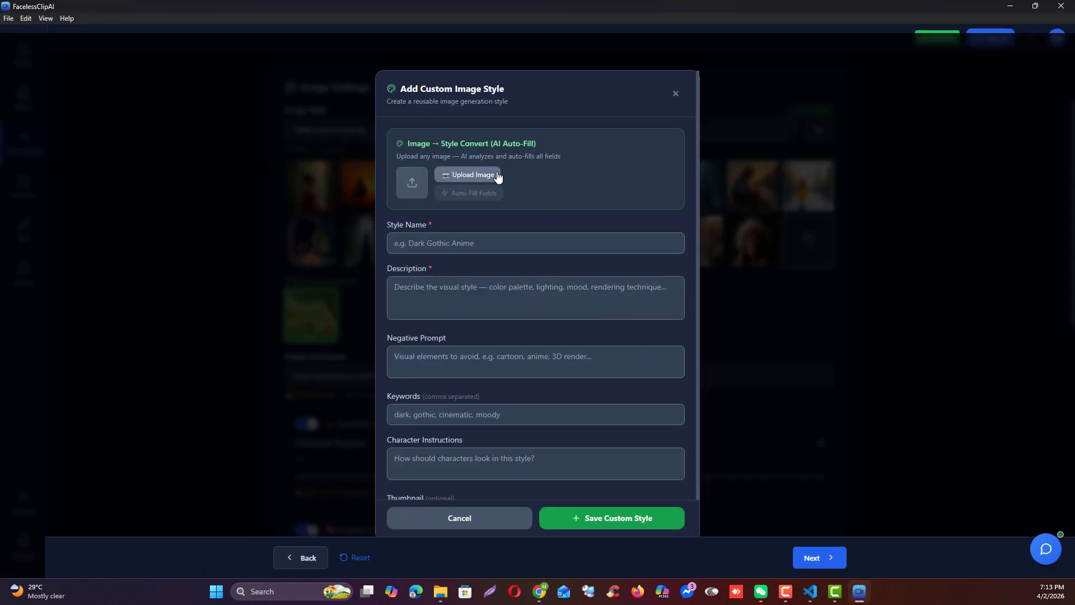
Upload Screenshot_45.png as the reference image for the custom style and auto-fill the style fields from it
{"action": "left_click", "coordinate": [496, 175]}
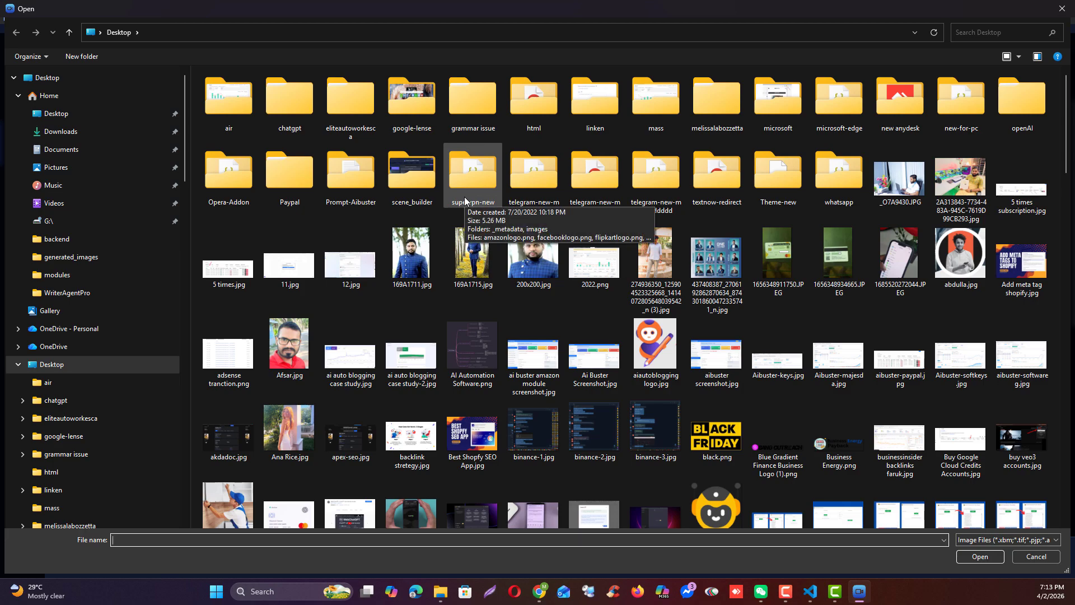
{"action": "scroll", "coordinate": [873, 409], "scroll_direction": "down", "scroll_amount": 15}
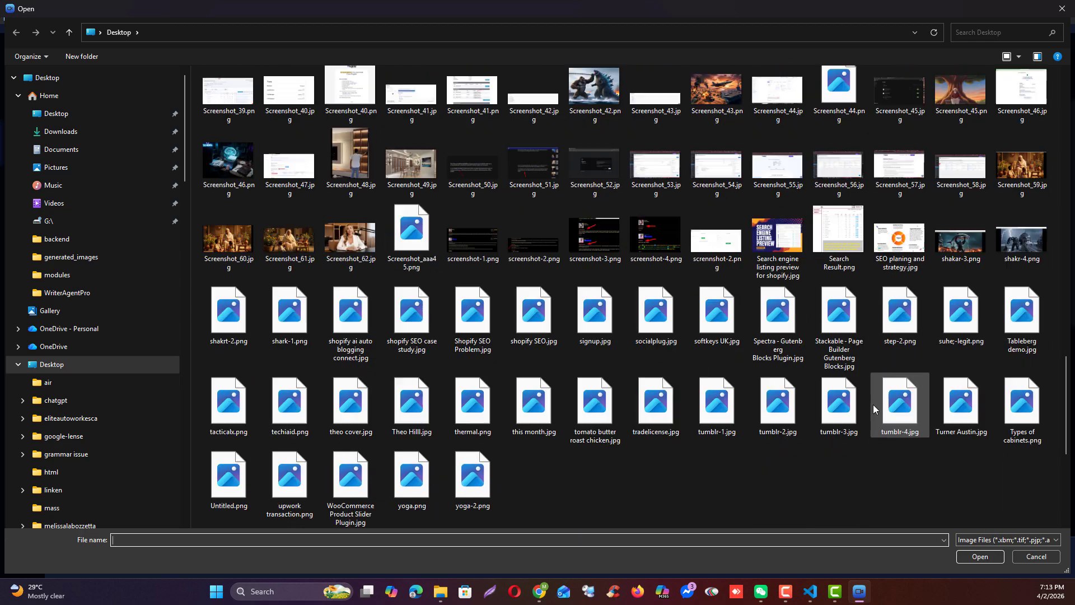
{"action": "double_click", "coordinate": [961, 93]}
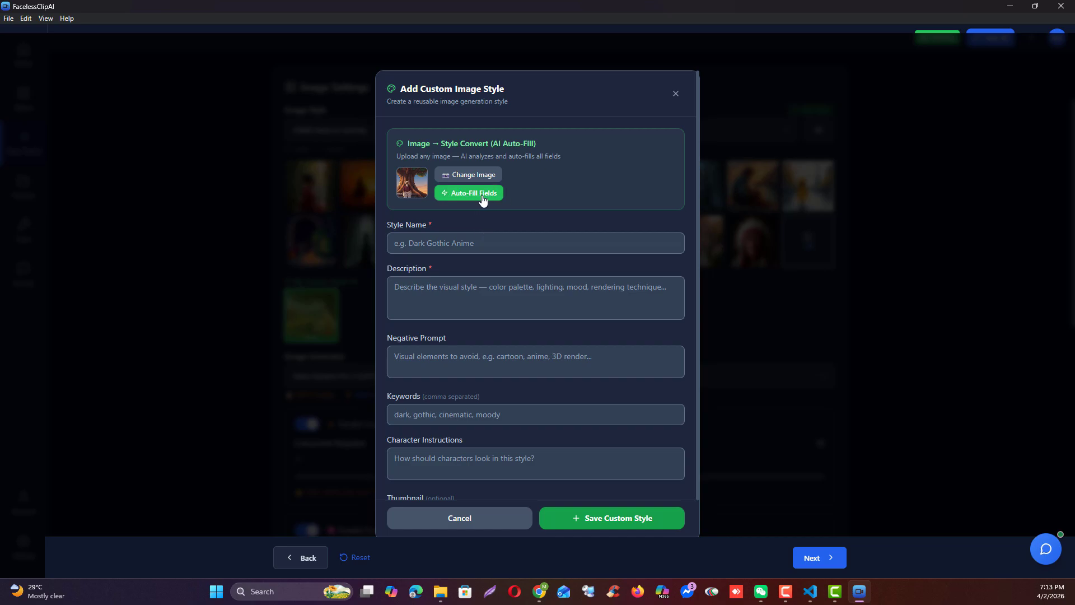
{"action": "left_click", "coordinate": [483, 194]}
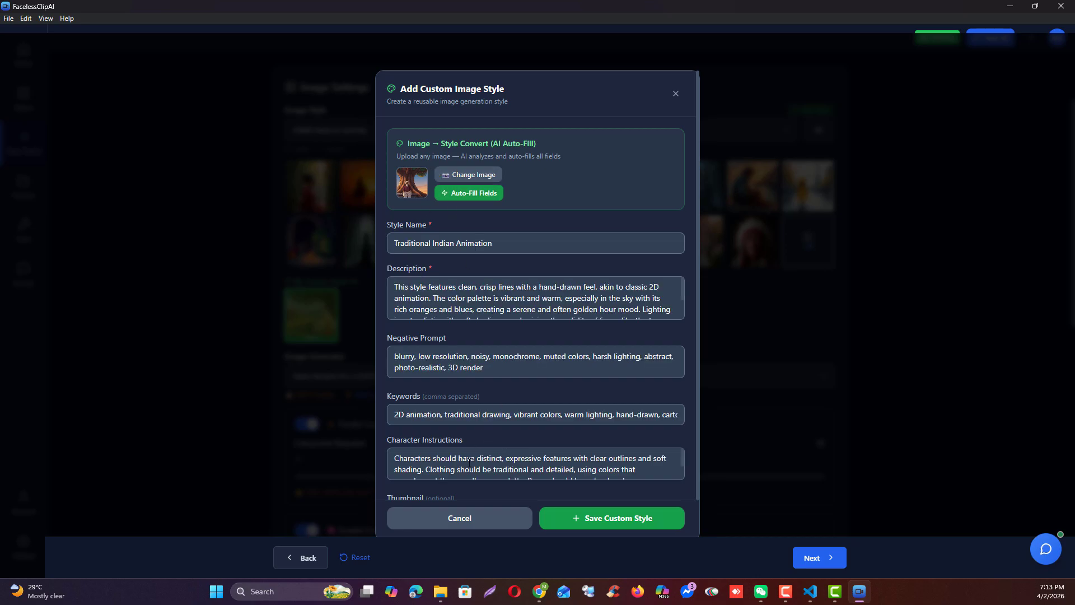
{"action": "scroll", "coordinate": [648, 322], "scroll_direction": "down", "scroll_amount": 2}
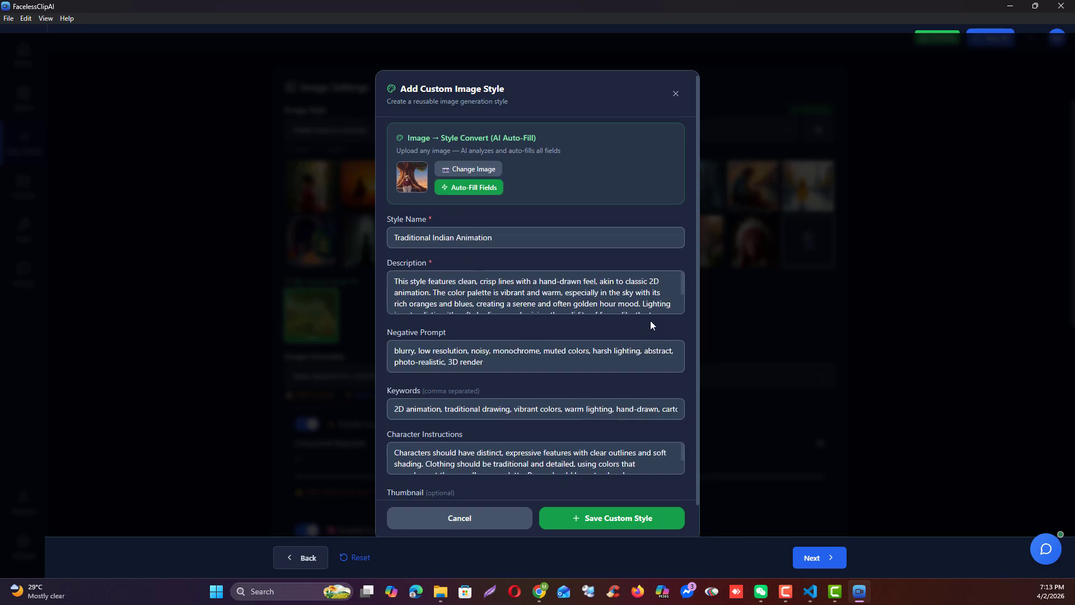
Set Screenshot_45.png as the style's thumbnail, save the custom style, and select Traditional Indian Animation as the image style
{"action": "left_click", "coordinate": [442, 481]}
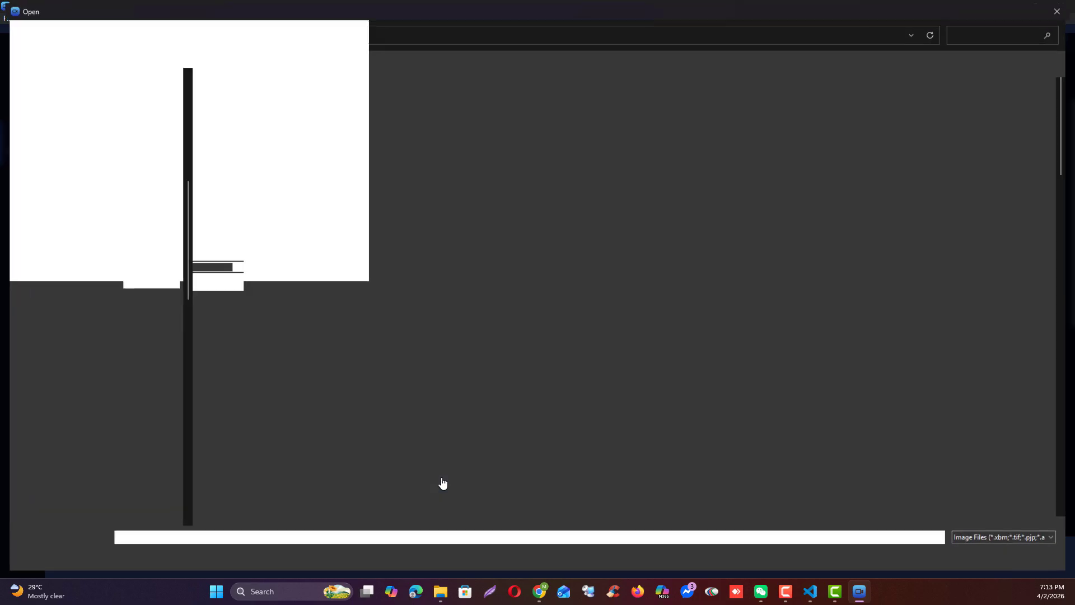
{"action": "scroll", "coordinate": [865, 442], "scroll_direction": "down", "scroll_amount": 10}
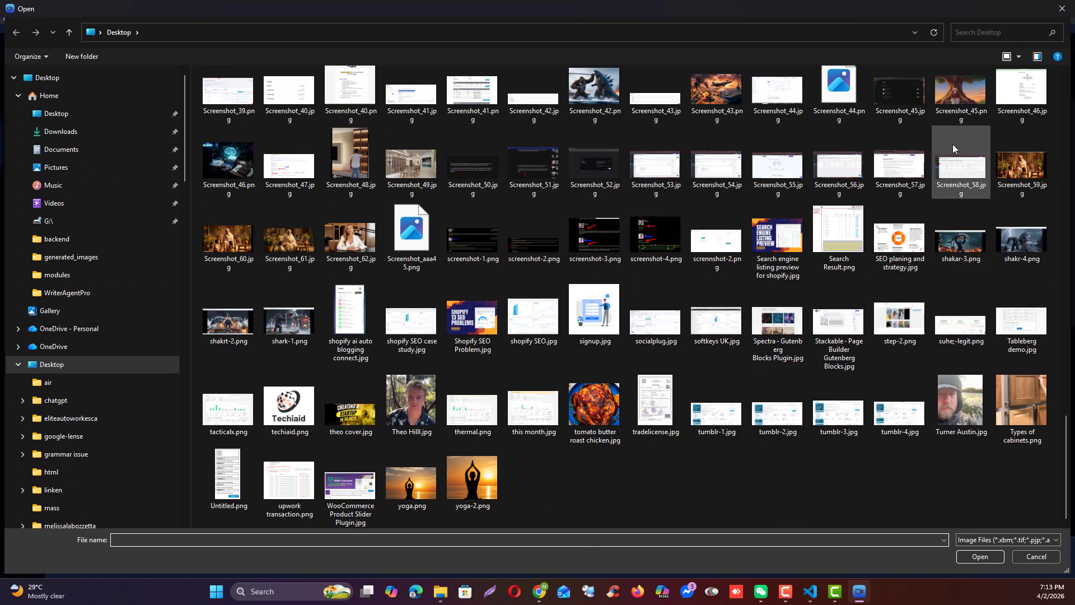
{"action": "double_click", "coordinate": [961, 92]}
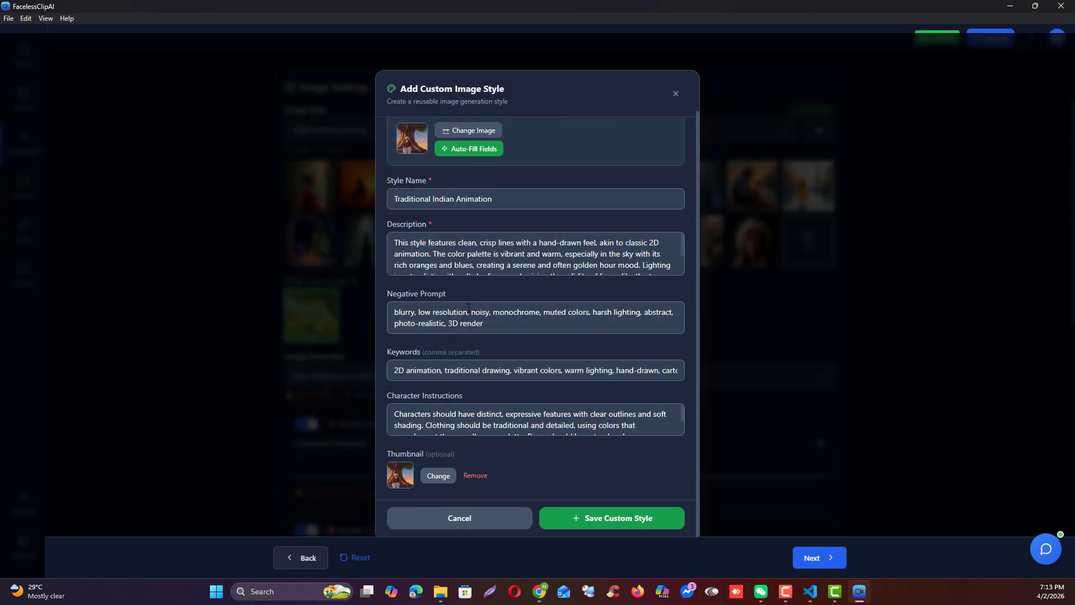
{"action": "left_click", "coordinate": [595, 522]}
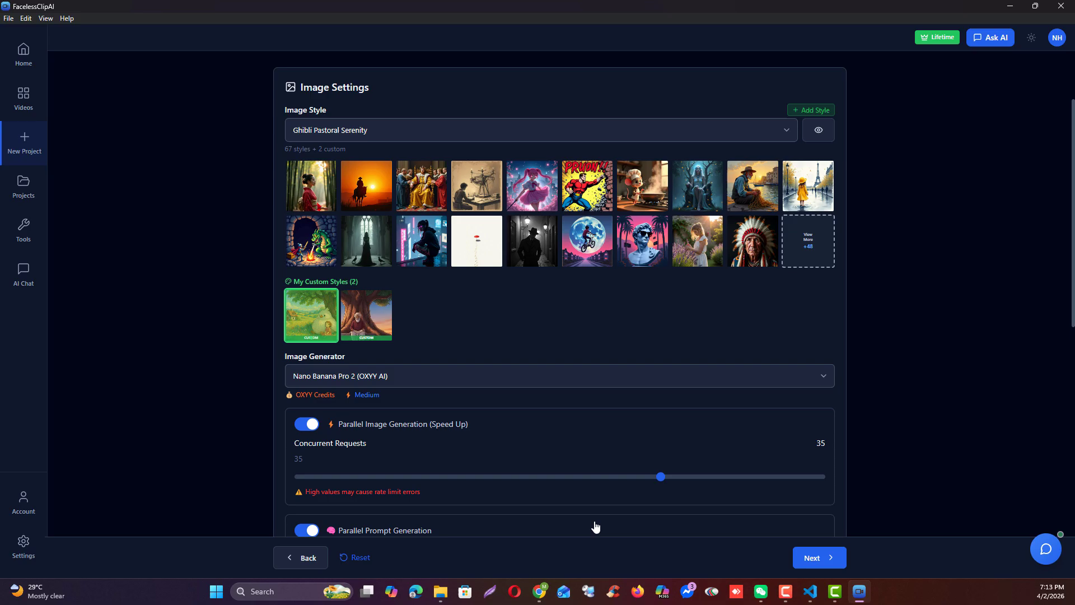
{"action": "left_click", "coordinate": [381, 320]}
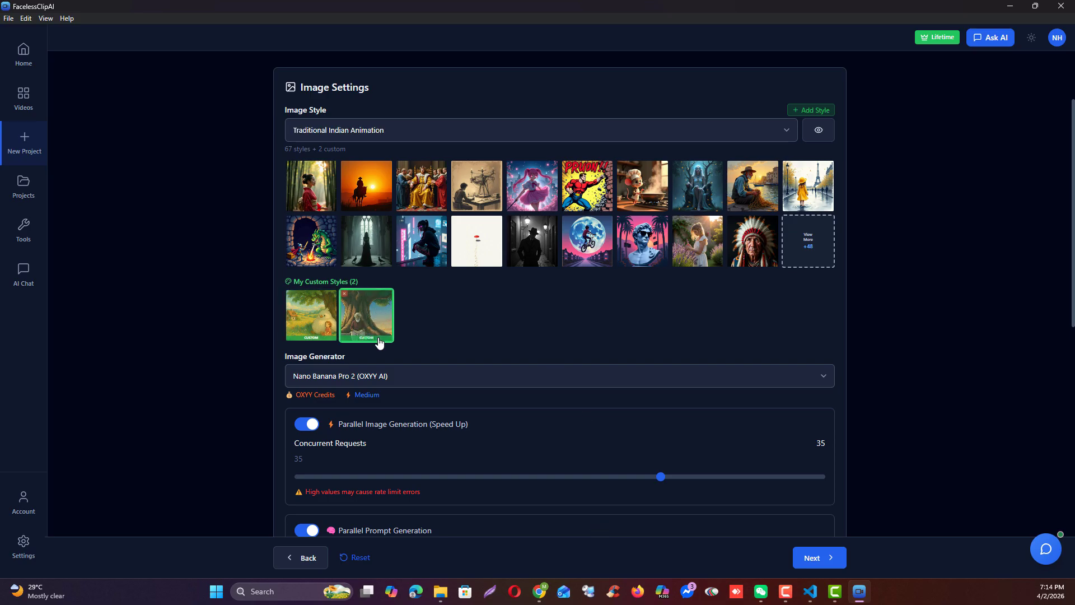
Search the ElevenLabs voice library for "ron", select the Ron older American storyteller voice, and continue to the subtitle settings
{"action": "scroll", "coordinate": [183, 369], "scroll_direction": "down", "scroll_amount": 2}
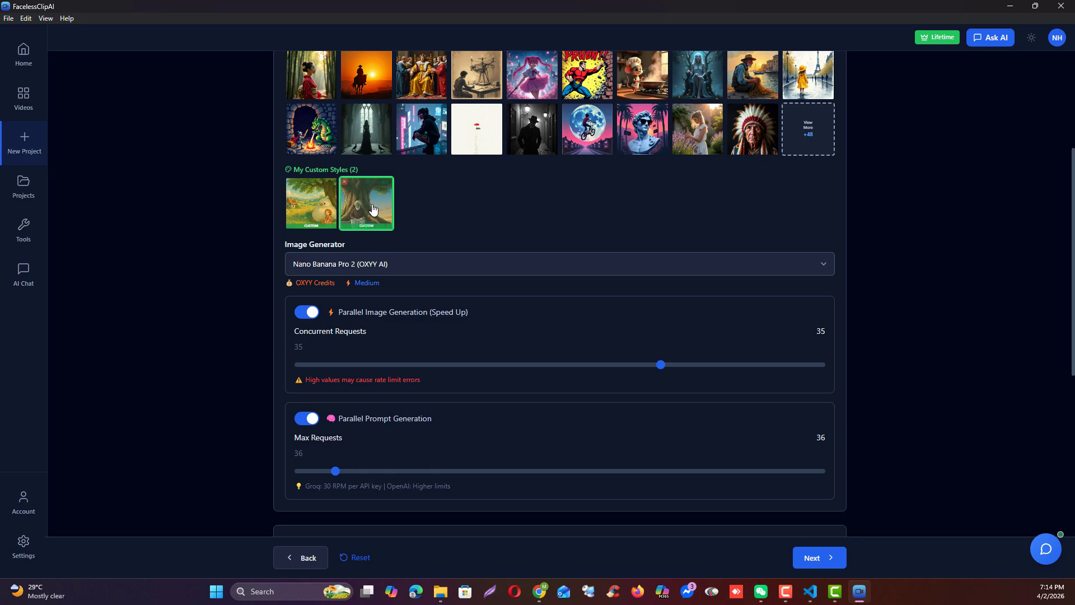
{"action": "scroll", "coordinate": [238, 364], "scroll_direction": "down", "scroll_amount": 2}
{"action": "scroll", "coordinate": [266, 312], "scroll_direction": "down", "scroll_amount": 1}
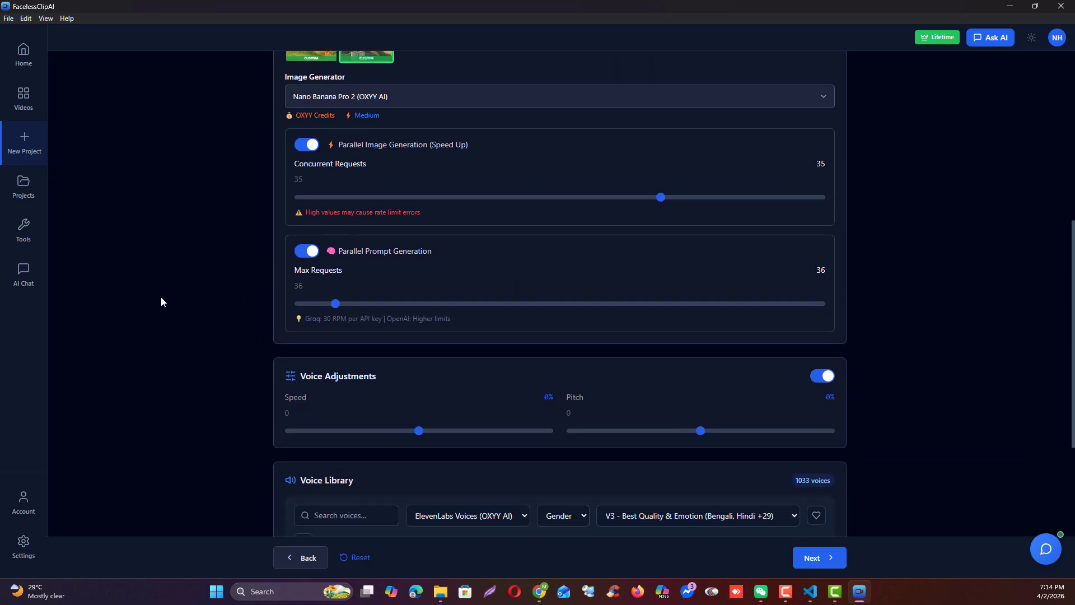
{"action": "scroll", "coordinate": [475, 241], "scroll_direction": "up", "scroll_amount": 2}
{"action": "scroll", "coordinate": [278, 255], "scroll_direction": "down", "scroll_amount": 1}
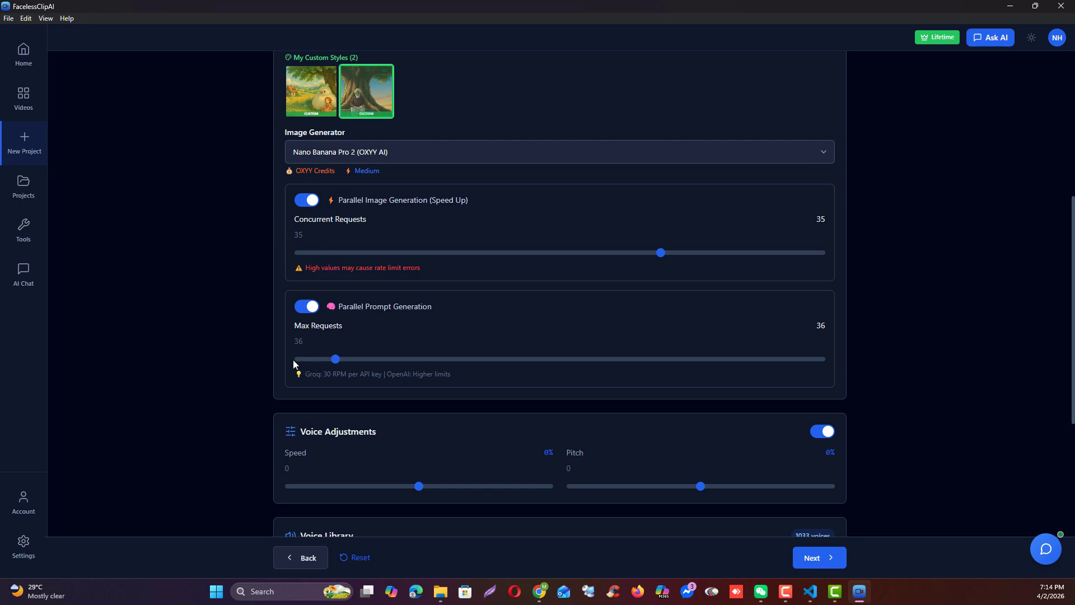
{"action": "scroll", "coordinate": [225, 365], "scroll_direction": "down", "scroll_amount": 3}
{"action": "scroll", "coordinate": [140, 304], "scroll_direction": "down", "scroll_amount": 3}
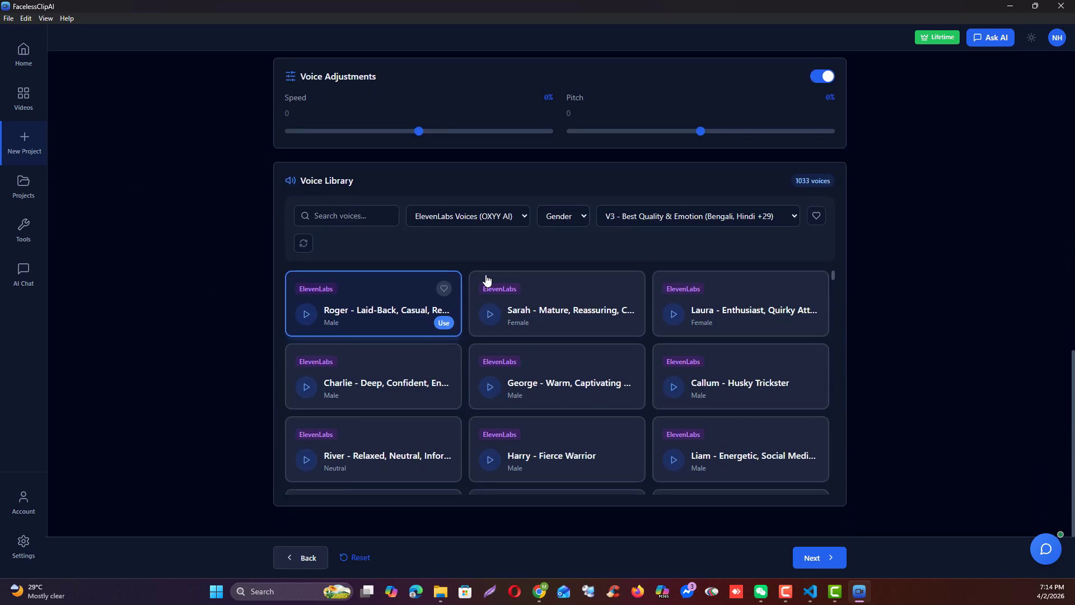
{"action": "left_click", "coordinate": [470, 219]}
{"action": "left_click", "coordinate": [471, 221]}
{"action": "left_click", "coordinate": [360, 215]}
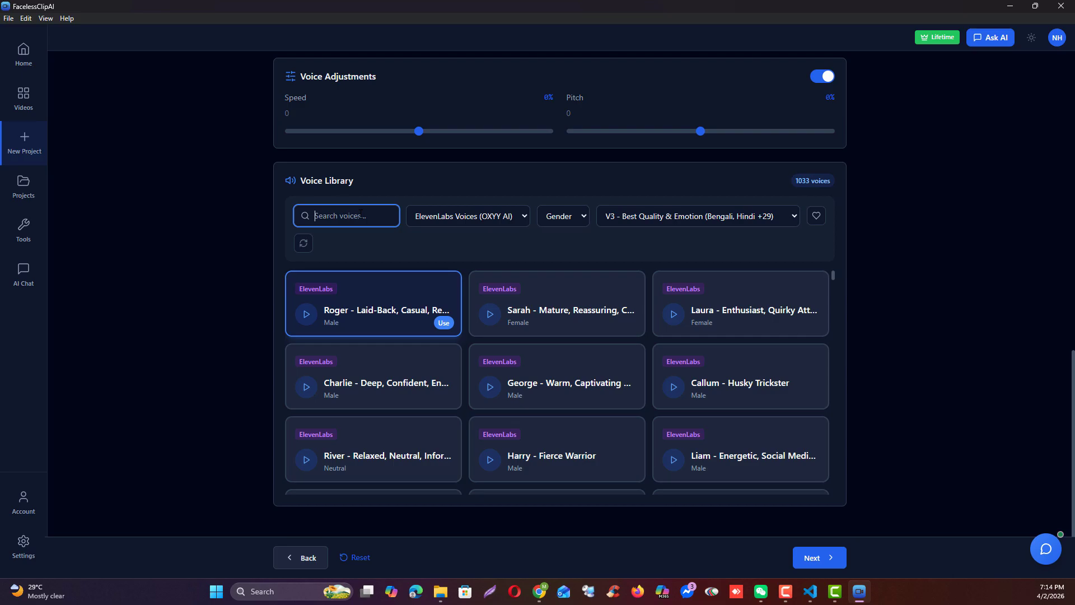
{"action": "type", "text": "ron"}
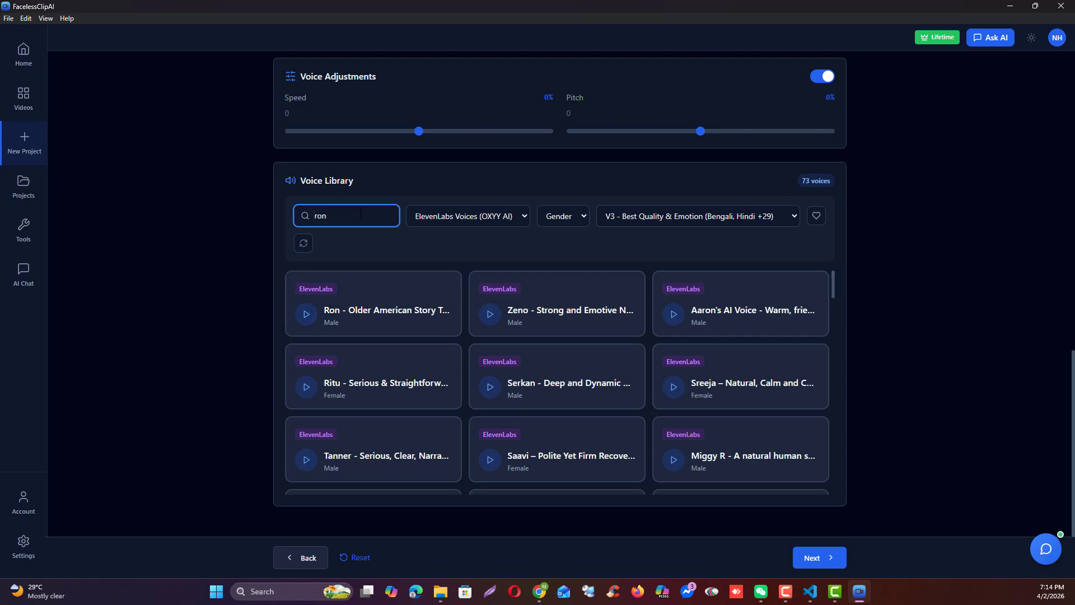
{"action": "left_click", "coordinate": [379, 303]}
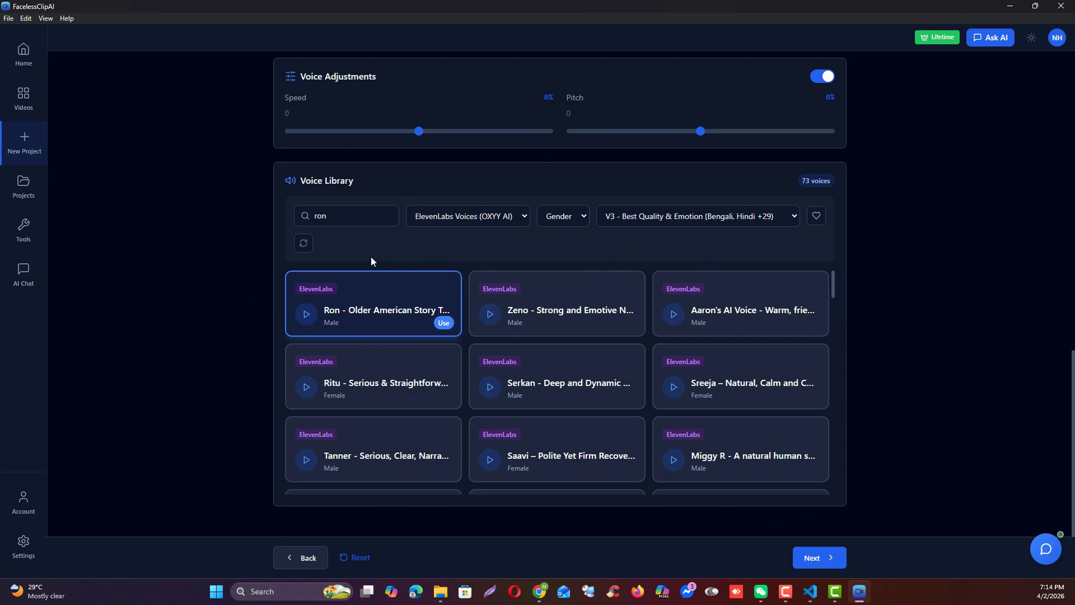
{"action": "left_click", "coordinate": [819, 558]}
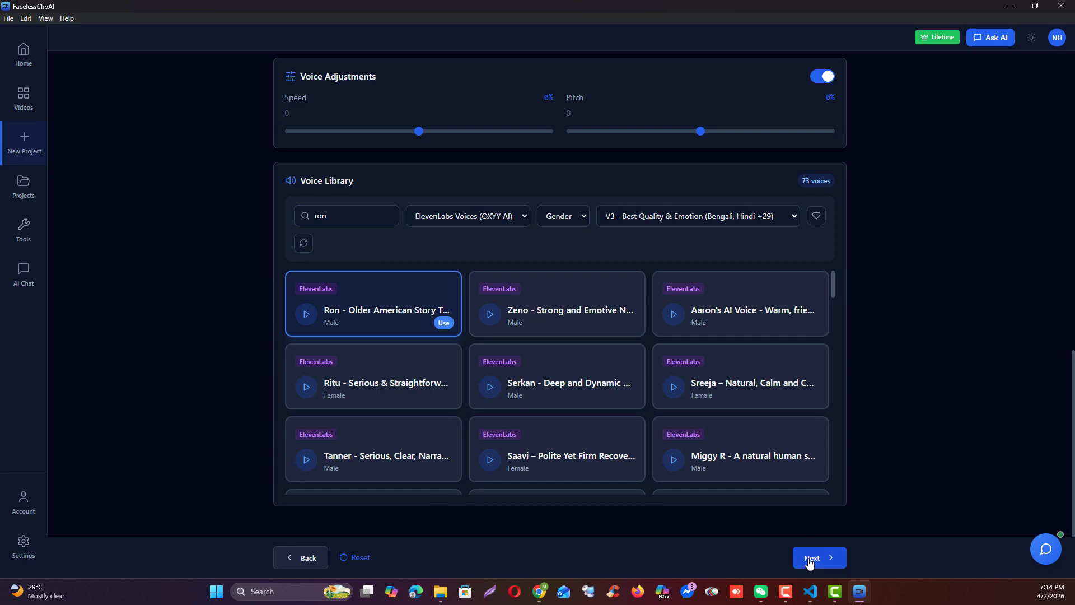
Set the subtitle font to Bebas Neue and submit the project
{"action": "left_click", "coordinate": [409, 274]}
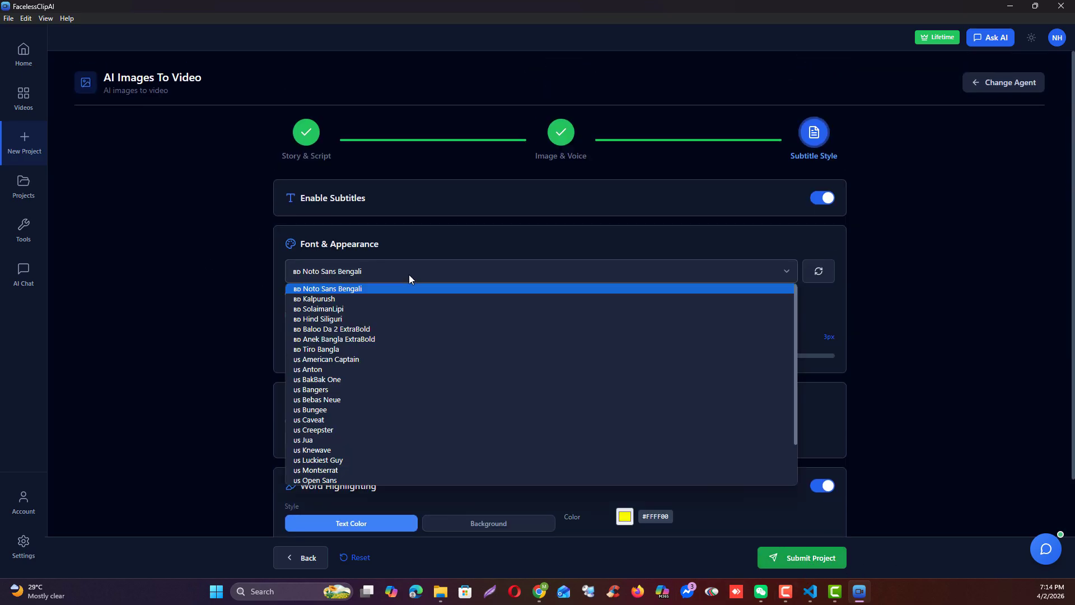
{"action": "left_click", "coordinate": [338, 399]}
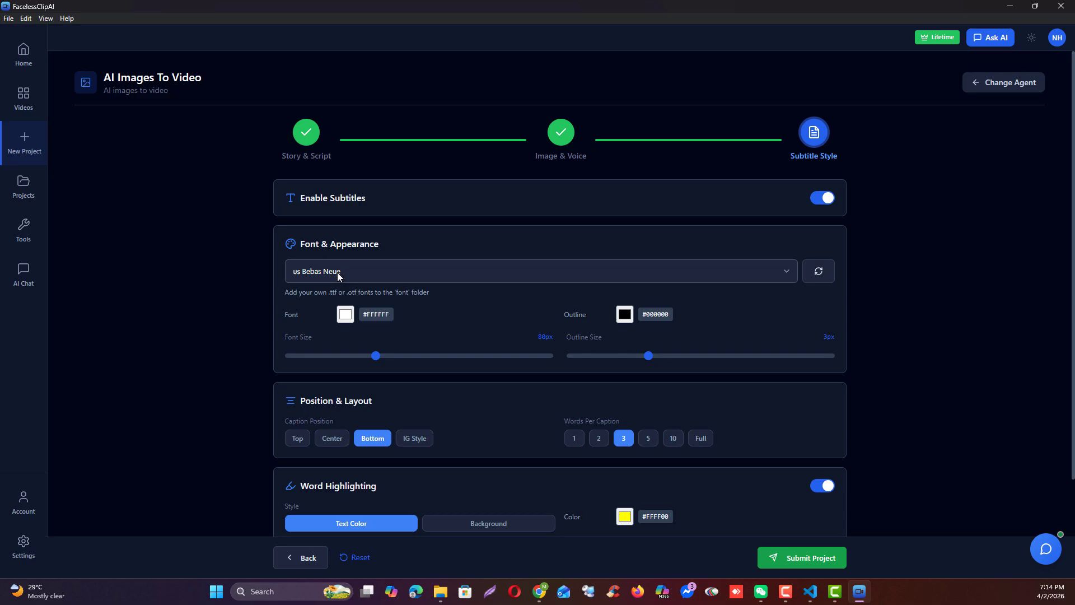
{"action": "scroll", "coordinate": [204, 385], "scroll_direction": "down", "scroll_amount": 2}
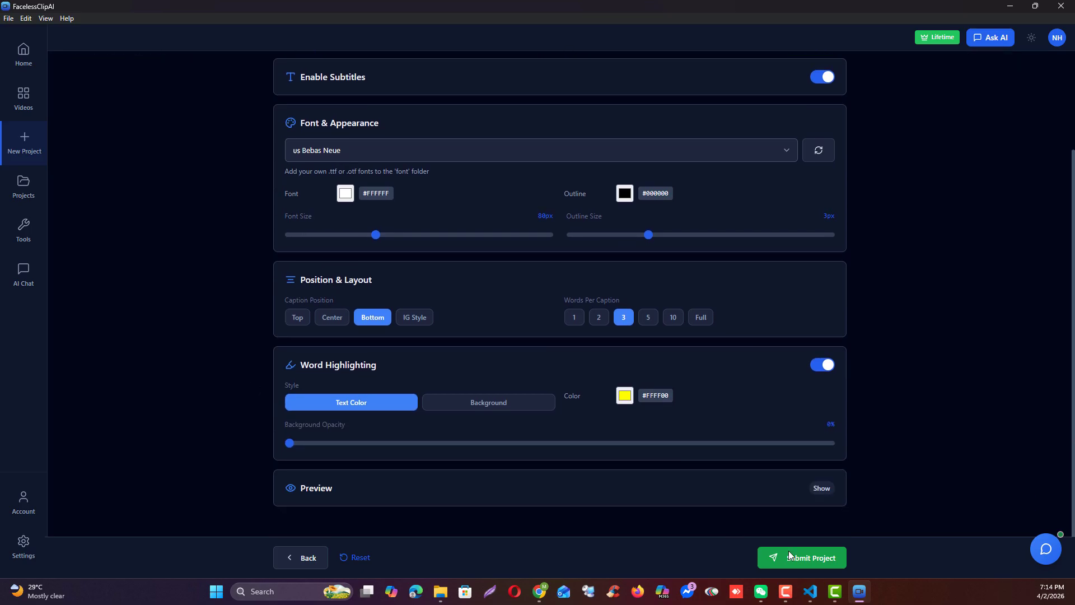
{"action": "left_click", "coordinate": [795, 558]}
{"action": "left_click", "coordinate": [596, 482]}
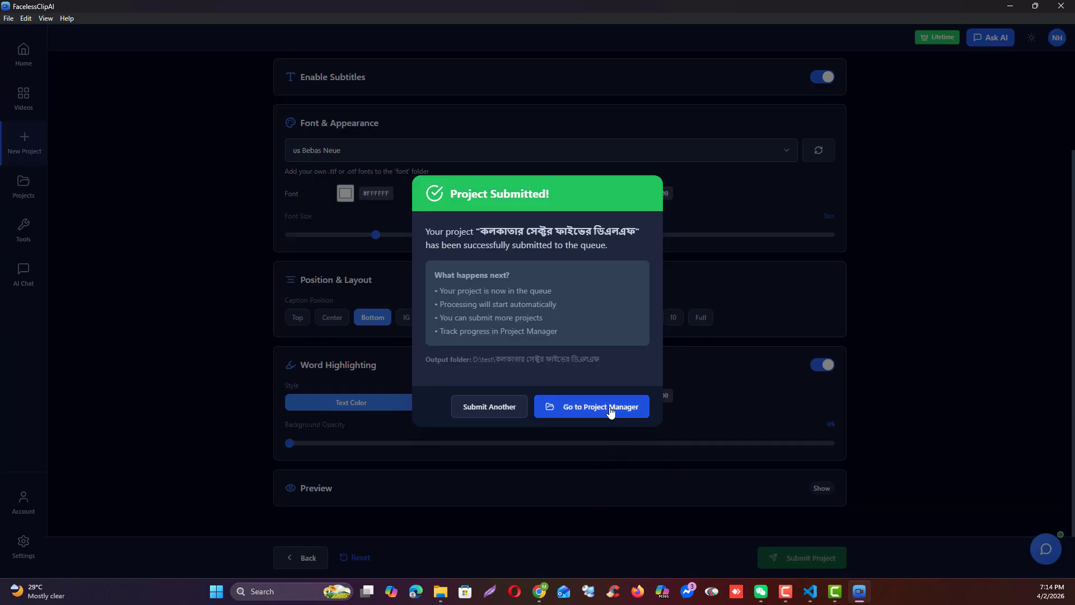
Open the project manager and check the generation progress of the submitted project
{"action": "left_click", "coordinate": [611, 409]}
{"action": "left_click", "coordinate": [25, 182]}
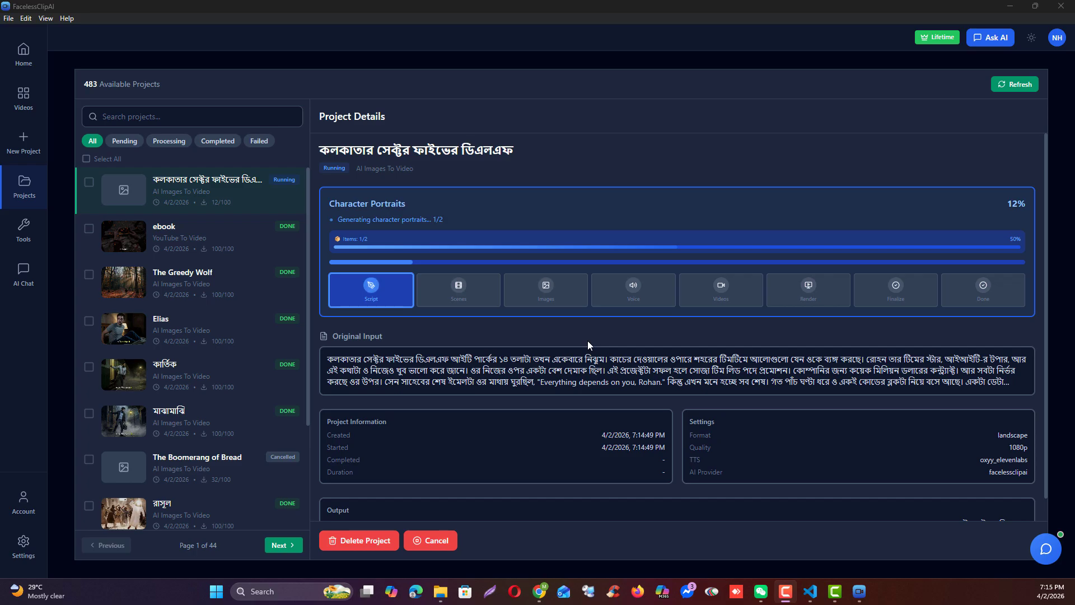
{"action": "left_click", "coordinate": [1003, 14]}
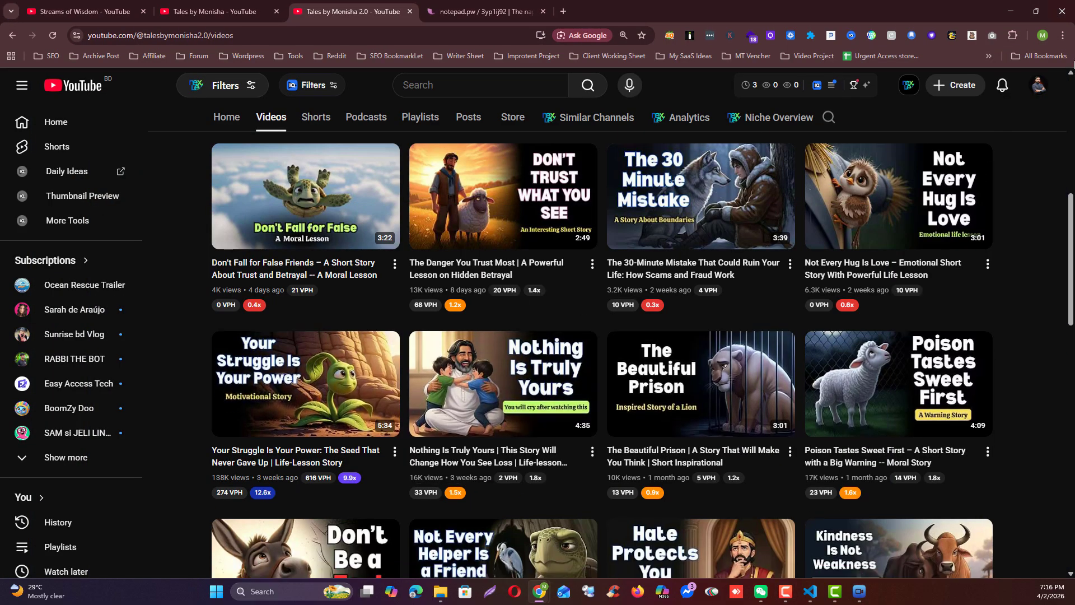
{"action": "left_click", "coordinate": [866, 602]}
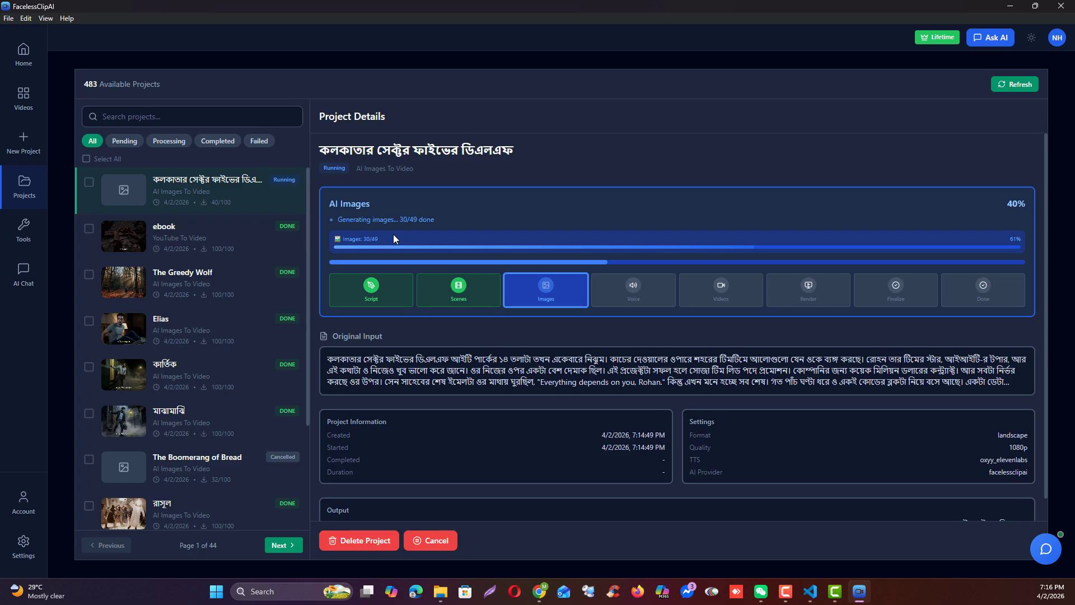
Open the completed ebook project, play its generated video and sample several points along the timeline, then close the preview
{"action": "double_click", "coordinate": [381, 239]}
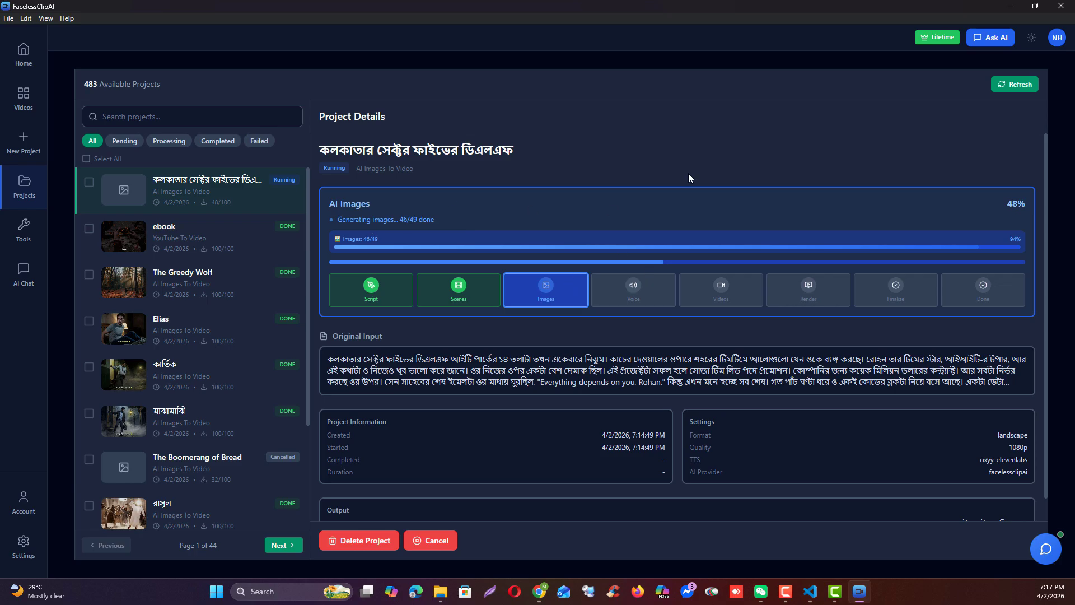
{"action": "left_click", "coordinate": [241, 242]}
{"action": "left_click", "coordinate": [438, 541]}
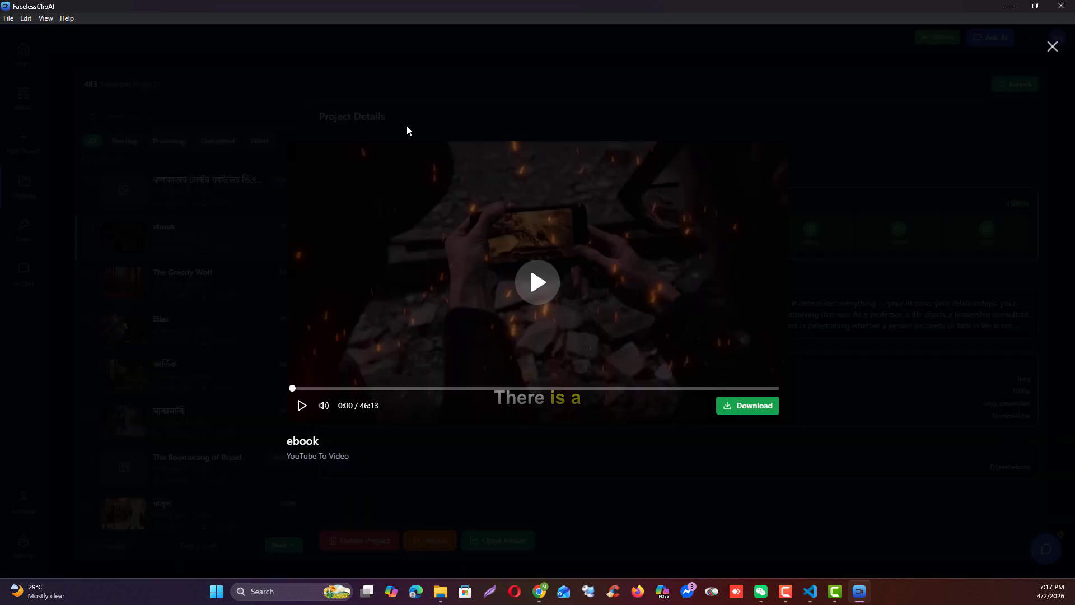
{"action": "left_click", "coordinate": [572, 273]}
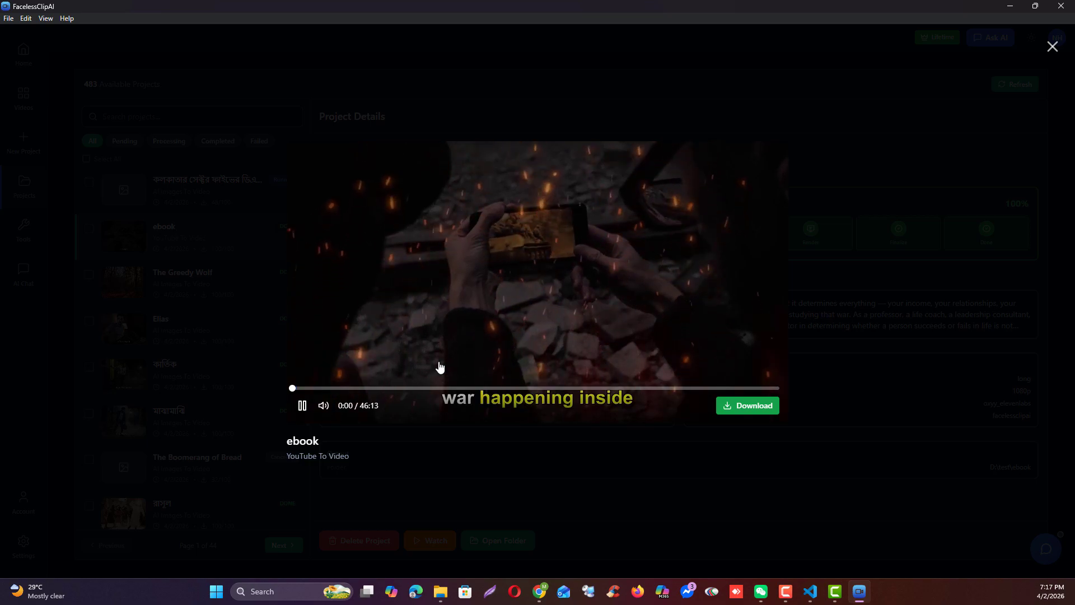
{"action": "left_click", "coordinate": [335, 388]}
{"action": "left_click", "coordinate": [434, 388]}
{"action": "left_click", "coordinate": [496, 388]}
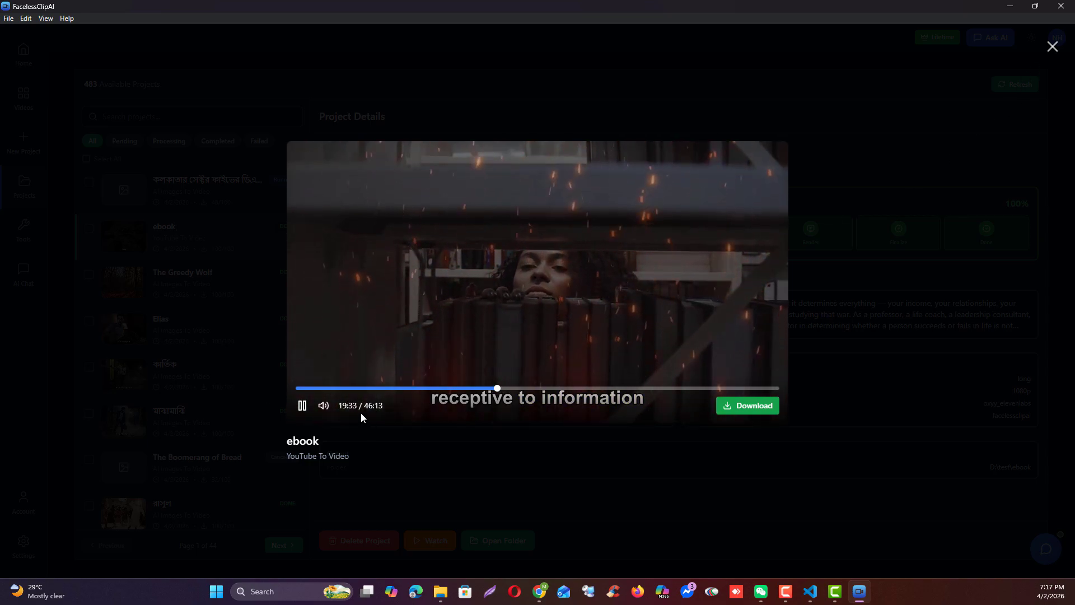
{"action": "left_click", "coordinate": [614, 388]}
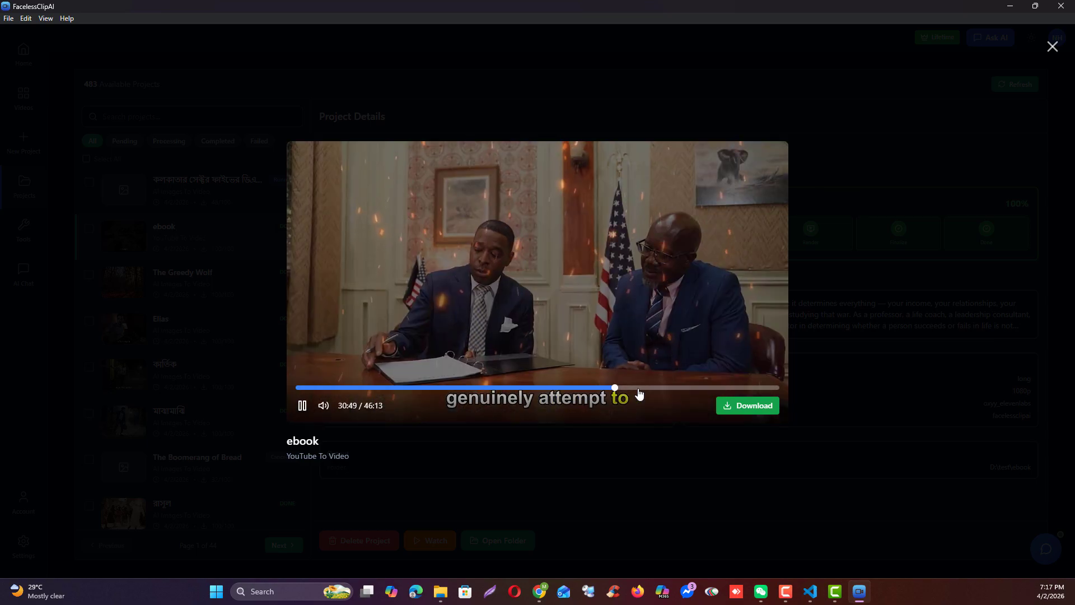
{"action": "left_click", "coordinate": [1053, 47]}
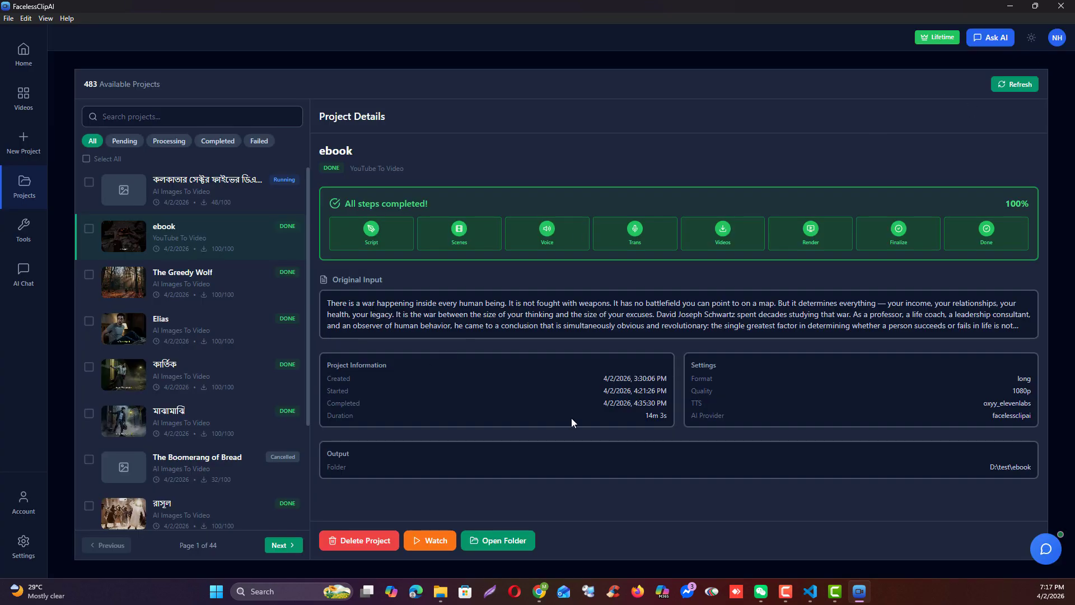
Check the ebook project's processing duration and return to the running Bengali project's details
{"action": "left_click_drag", "start_coordinate": [666, 416], "coordinate": [646, 415]}
{"action": "left_click", "coordinate": [624, 411]}
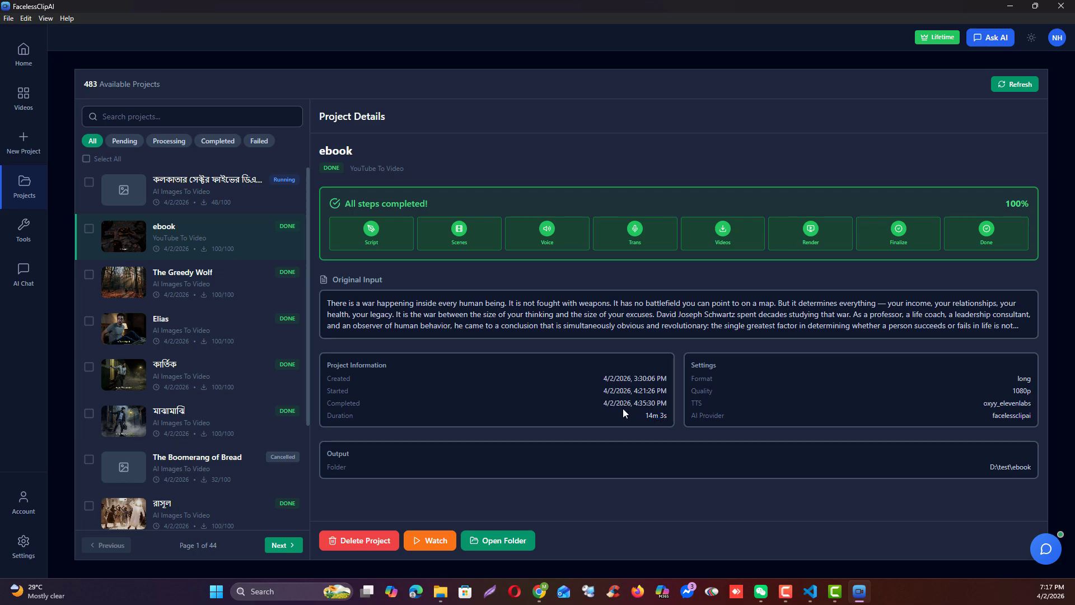
{"action": "left_click", "coordinate": [219, 190]}
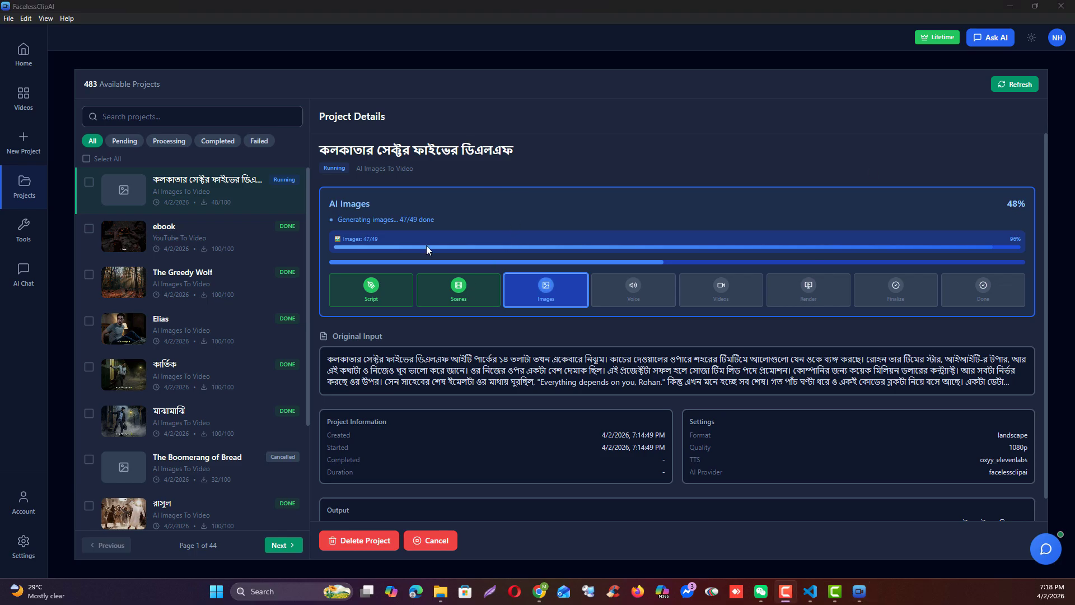
Open the Writer Agent Pro history and read through the generated script "Judging Others Too Quickly"
{"action": "left_click", "coordinate": [23, 230]}
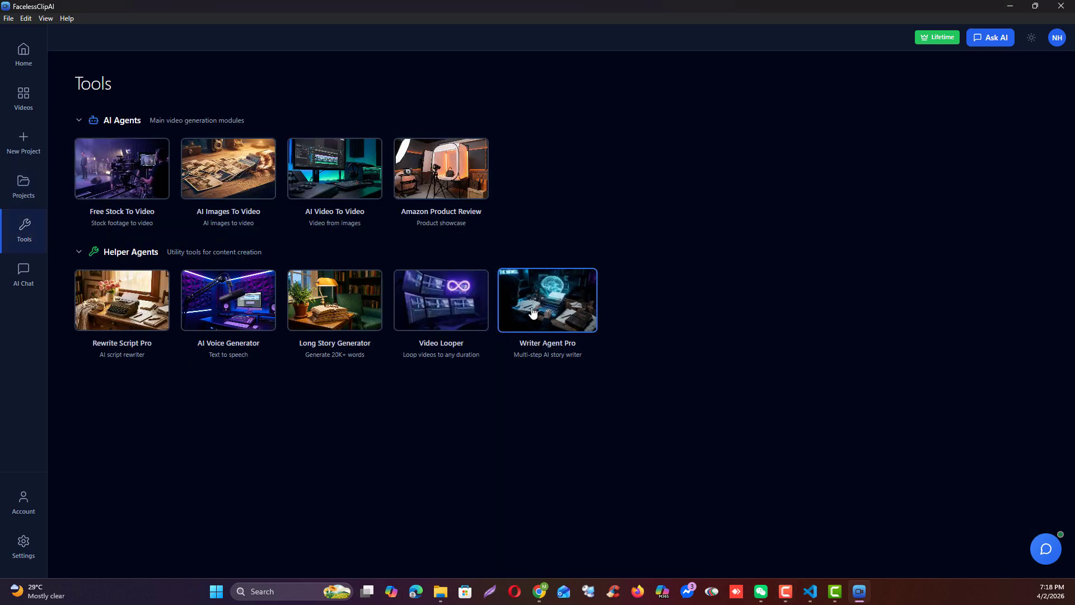
{"action": "left_click", "coordinate": [548, 301]}
{"action": "left_click", "coordinate": [1013, 103]}
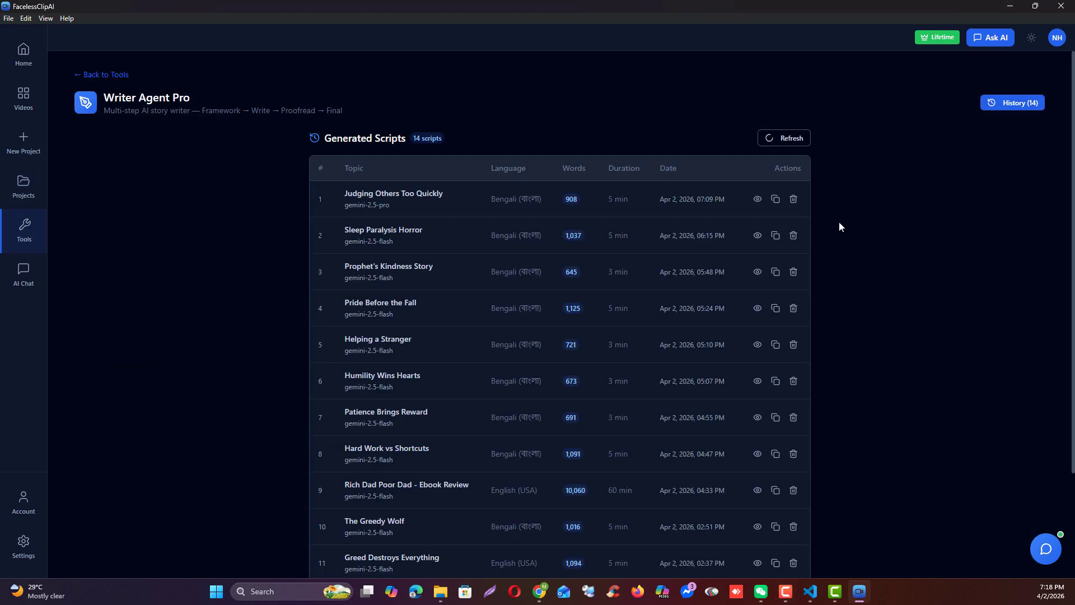
{"action": "left_click", "coordinate": [757, 200]}
{"action": "scroll", "coordinate": [221, 364], "scroll_direction": "down", "scroll_amount": 4}
{"action": "scroll", "coordinate": [222, 364], "scroll_direction": "up", "scroll_amount": 4}
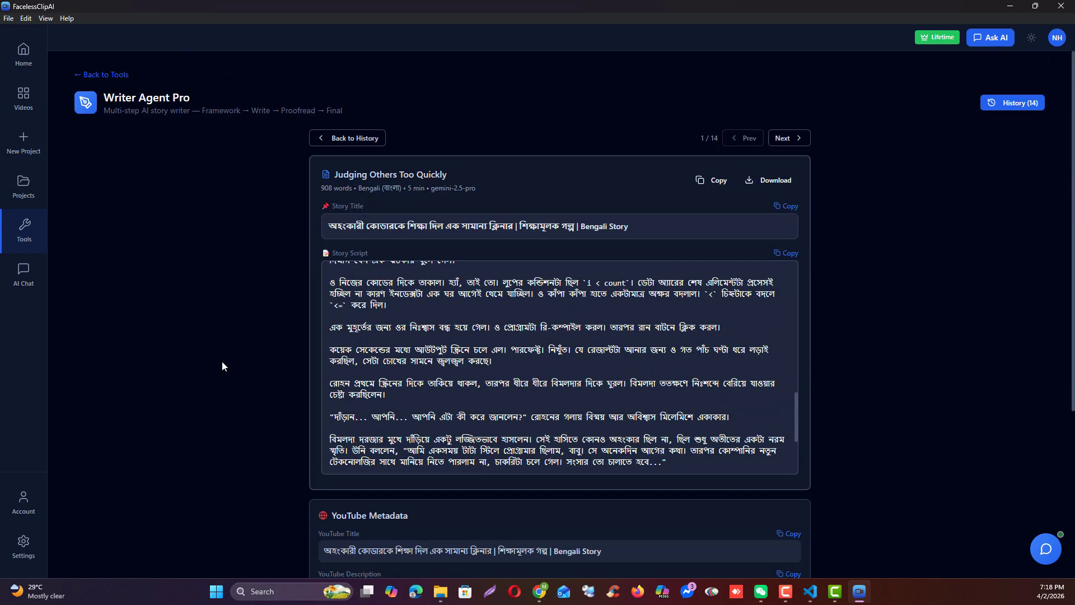
{"action": "scroll", "coordinate": [222, 362], "scroll_direction": "down", "scroll_amount": 4}
{"action": "scroll", "coordinate": [221, 366], "scroll_direction": "up", "scroll_amount": 4}
{"action": "scroll", "coordinate": [571, 333], "scroll_direction": "up", "scroll_amount": 10}
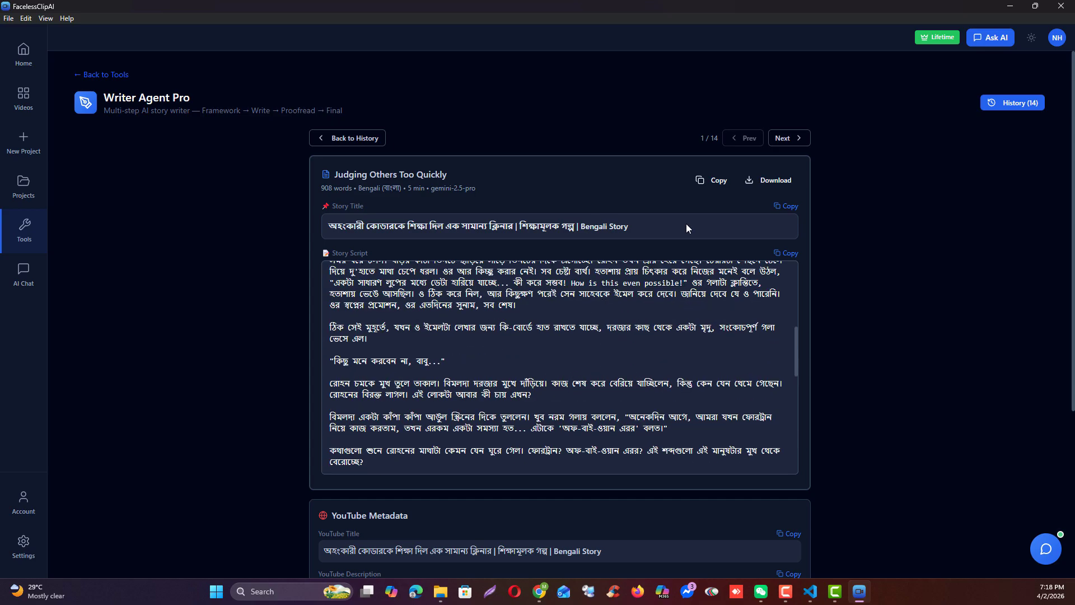
Return to the script history, open "Sleep Paralysis Horror" and look over its story title, script and thumbnail section
{"action": "left_click", "coordinate": [353, 139]}
{"action": "left_click", "coordinate": [757, 236]}
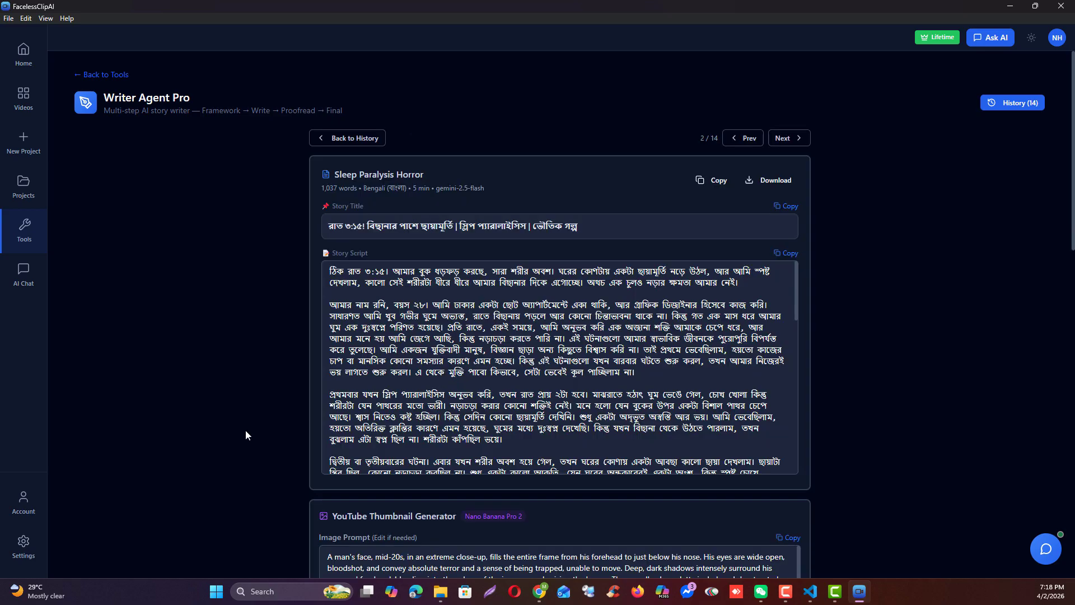
{"action": "scroll", "coordinate": [244, 431], "scroll_direction": "down", "scroll_amount": 11}
{"action": "scroll", "coordinate": [336, 370], "scroll_direction": "up", "scroll_amount": 3}
{"action": "scroll", "coordinate": [244, 405], "scroll_direction": "up", "scroll_amount": 7}
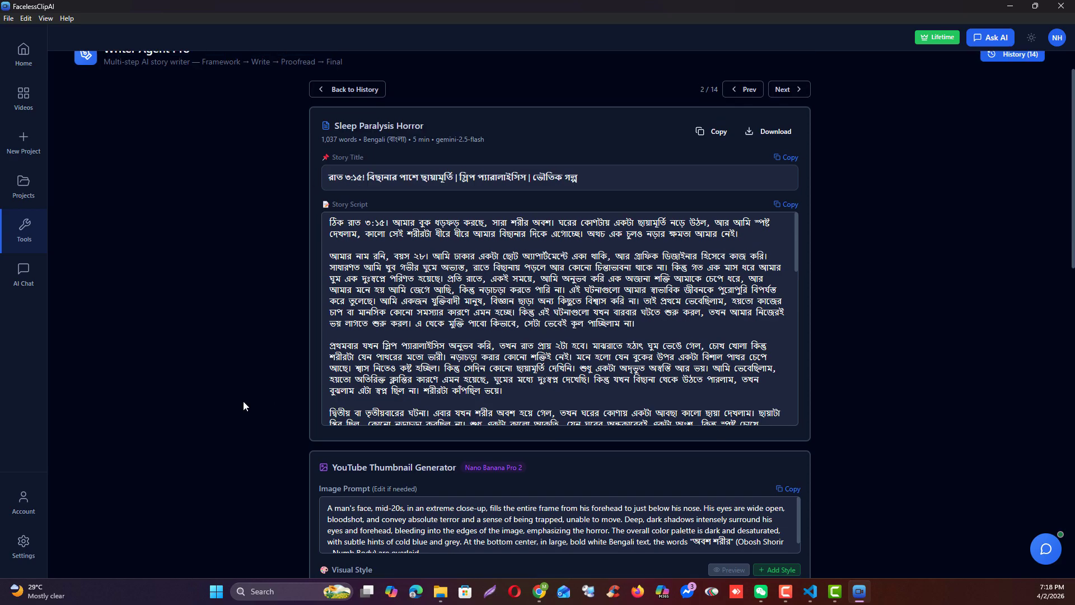
{"action": "scroll", "coordinate": [273, 381], "scroll_direction": "down", "scroll_amount": 4}
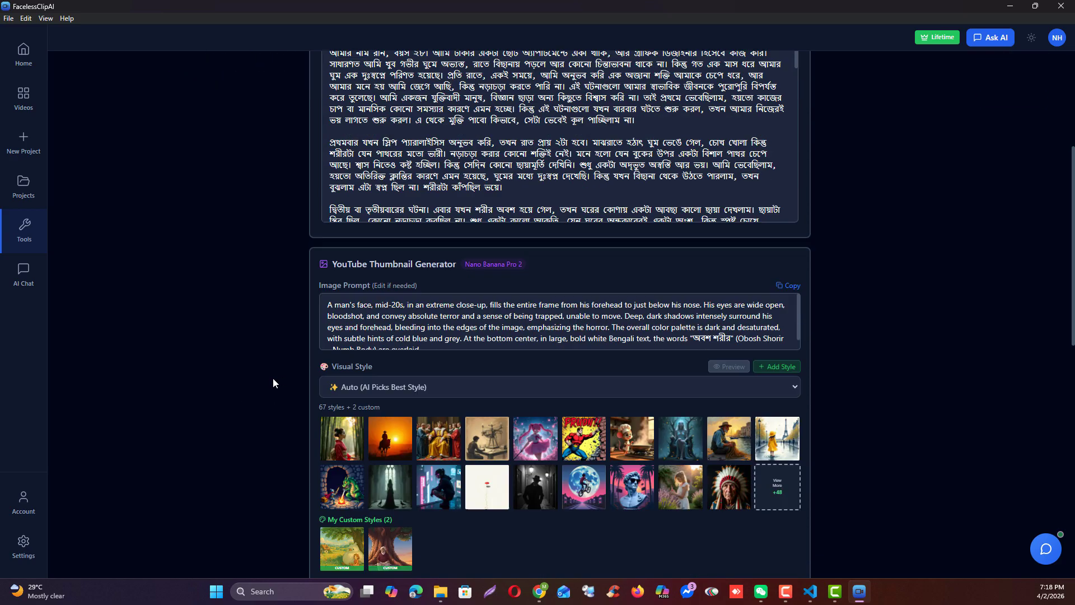
{"action": "scroll", "coordinate": [274, 381], "scroll_direction": "up", "scroll_amount": 4}
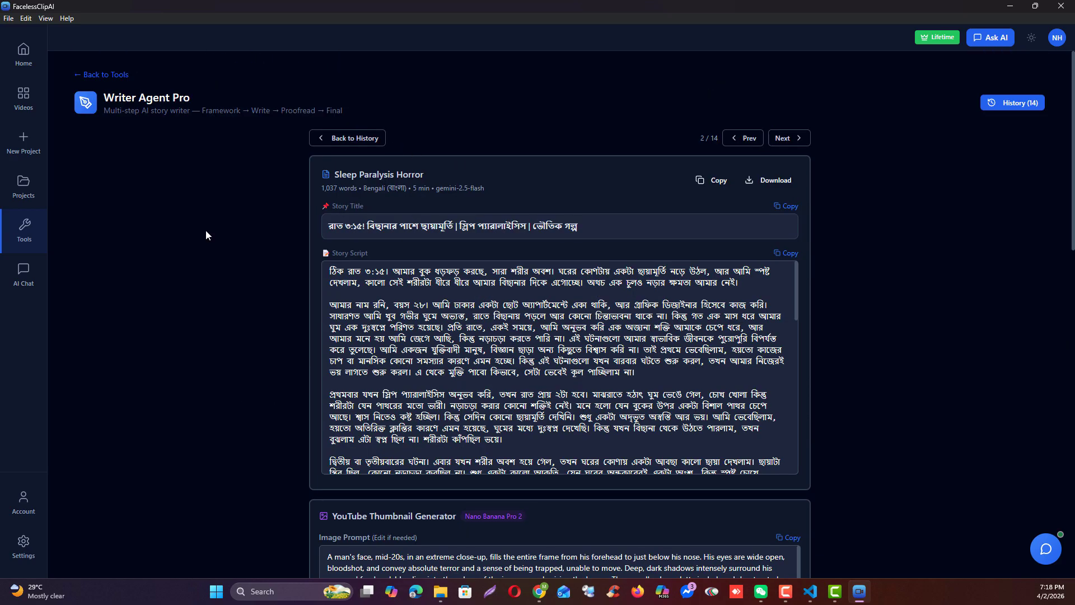
{"action": "scroll", "coordinate": [282, 220], "scroll_direction": "down", "scroll_amount": 1}
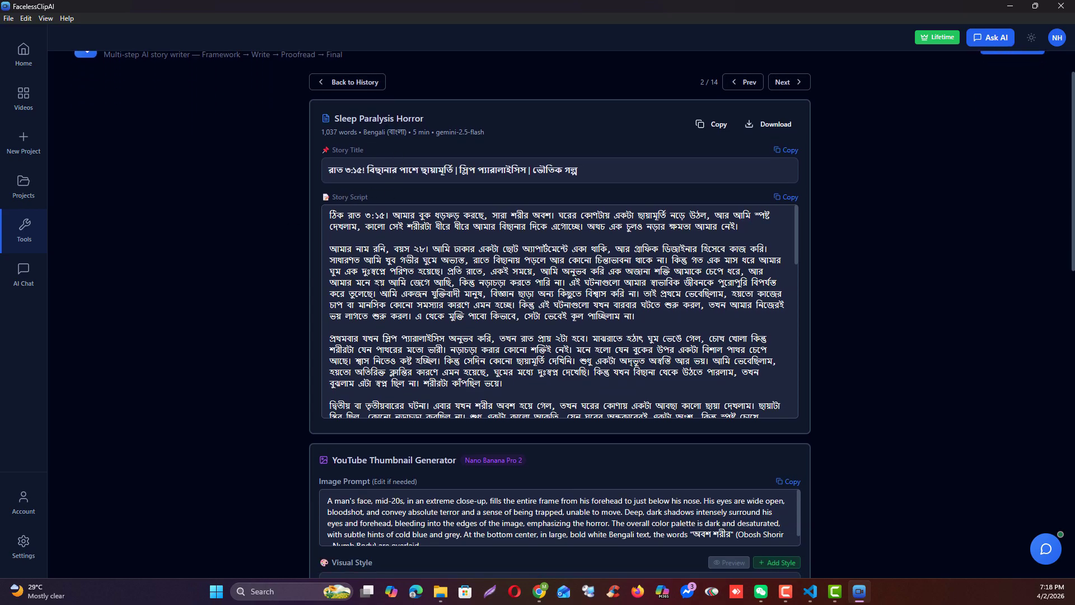
{"action": "scroll", "coordinate": [235, 276], "scroll_direction": "up", "scroll_amount": 1}
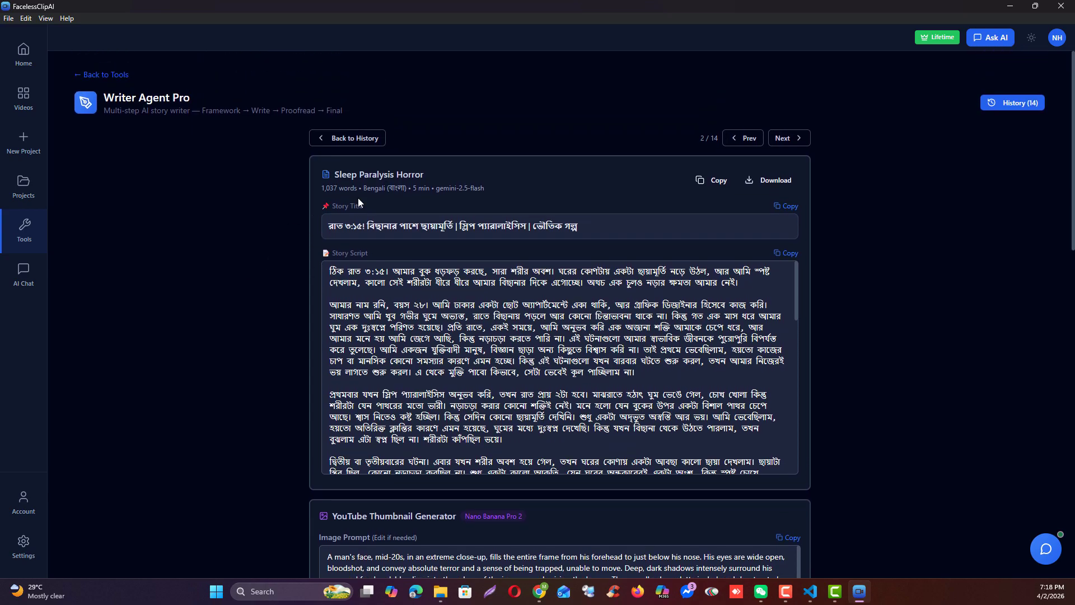
Examine the YouTube Thumbnail Generator's image prompt, visual styles and generated thumbnail for the Sleep Paralysis Horror script
{"action": "scroll", "coordinate": [268, 292], "scroll_direction": "down", "scroll_amount": 5}
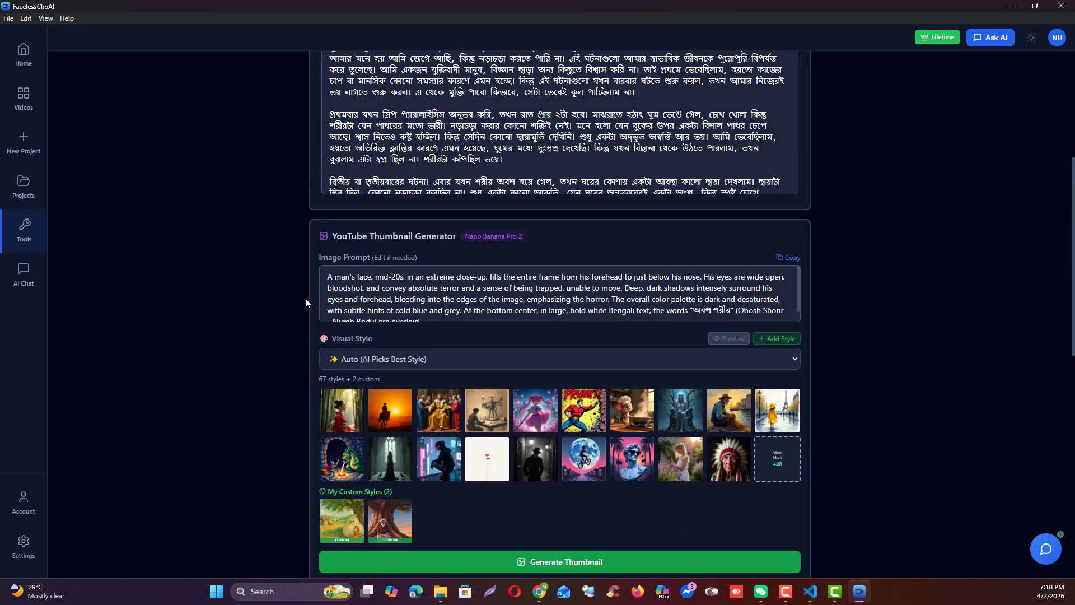
{"action": "scroll", "coordinate": [297, 298], "scroll_direction": "up", "scroll_amount": 2}
{"action": "scroll", "coordinate": [240, 313], "scroll_direction": "down", "scroll_amount": 4}
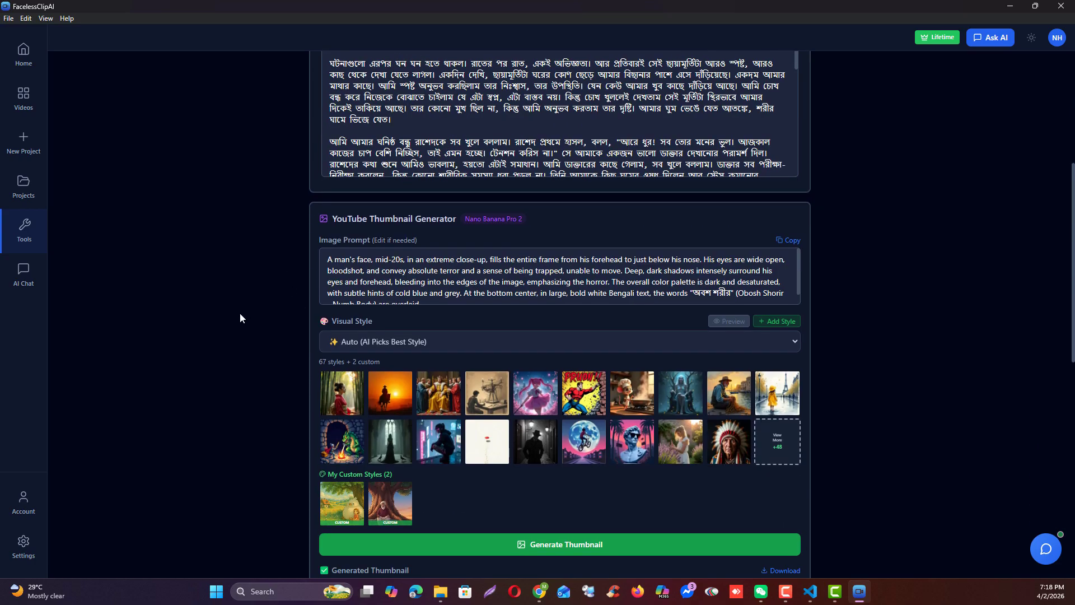
{"action": "scroll", "coordinate": [214, 299], "scroll_direction": "up", "scroll_amount": 1}
{"action": "left_click", "coordinate": [408, 254]}
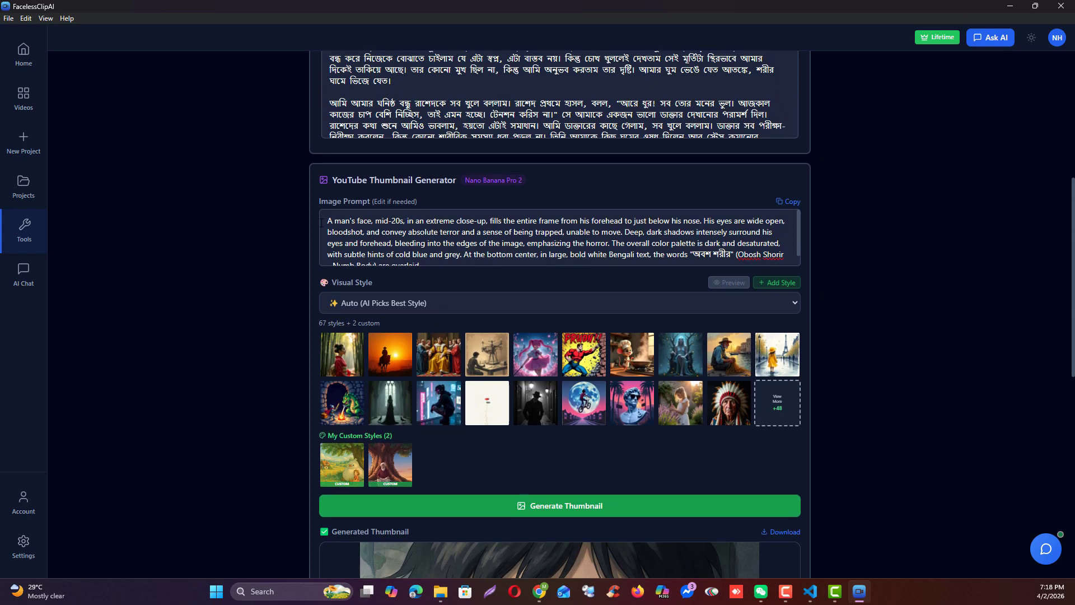
{"action": "left_click_drag", "start_coordinate": [322, 222], "coordinate": [455, 272]}
{"action": "left_click", "coordinate": [228, 274]}
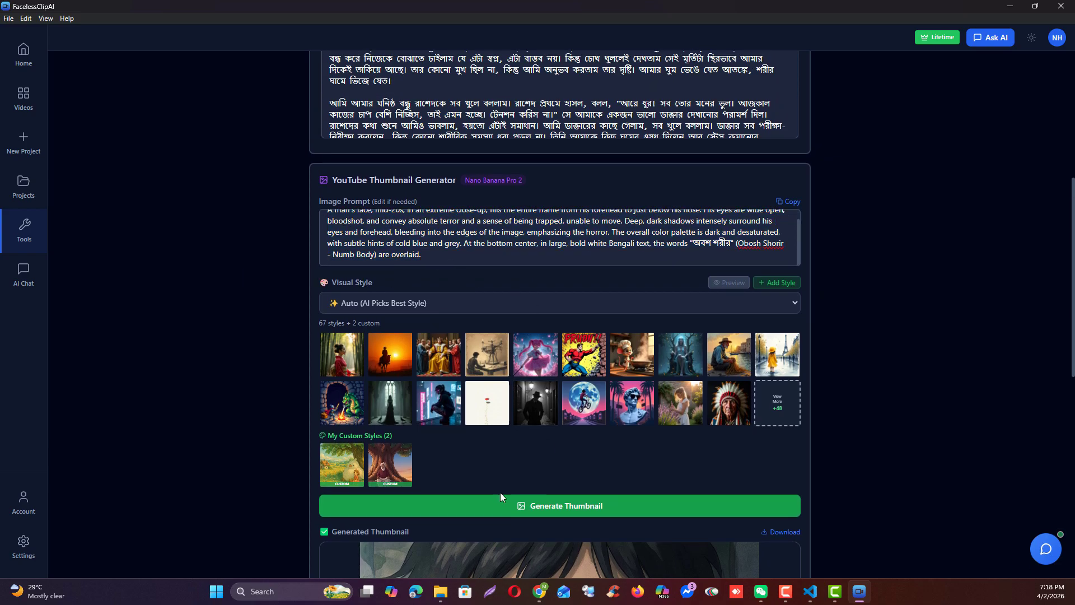
{"action": "scroll", "coordinate": [512, 478], "scroll_direction": "down", "scroll_amount": 1}
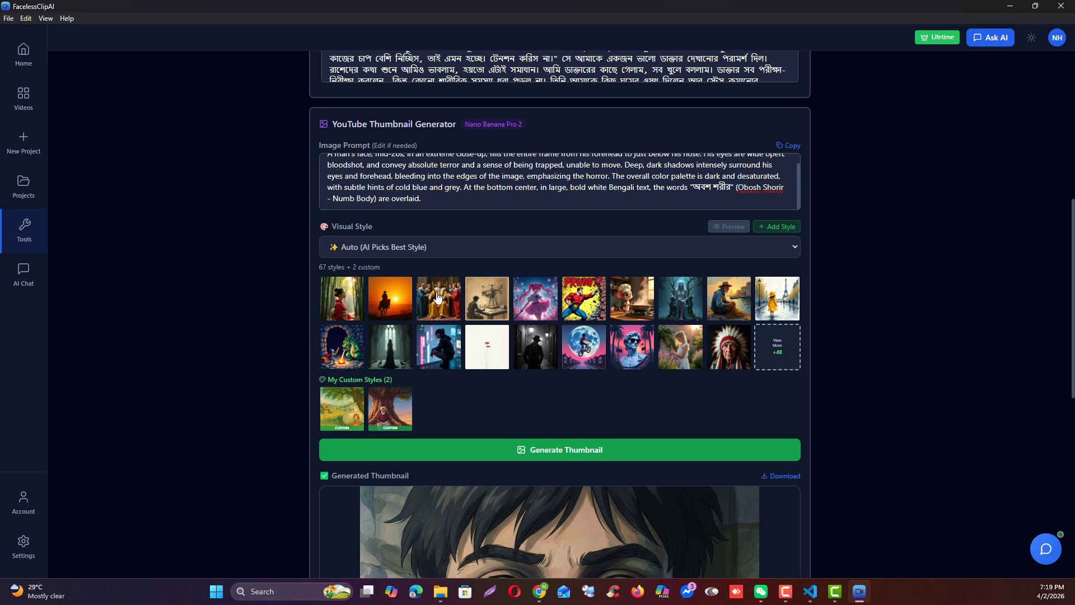
{"action": "scroll", "coordinate": [463, 408], "scroll_direction": "down", "scroll_amount": 4}
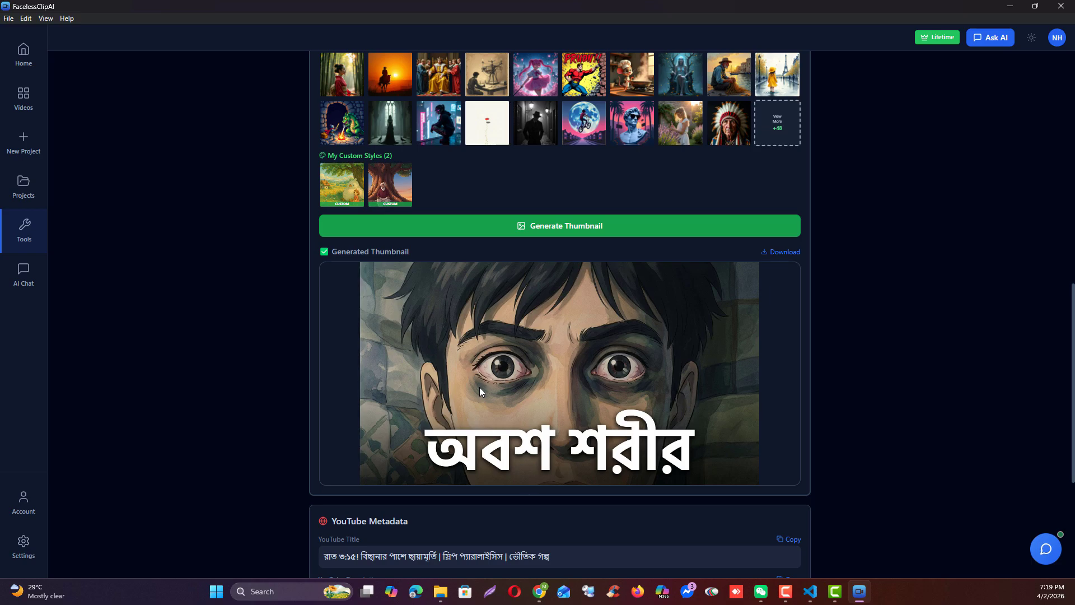
{"action": "scroll", "coordinate": [479, 388], "scroll_direction": "up", "scroll_amount": 4}
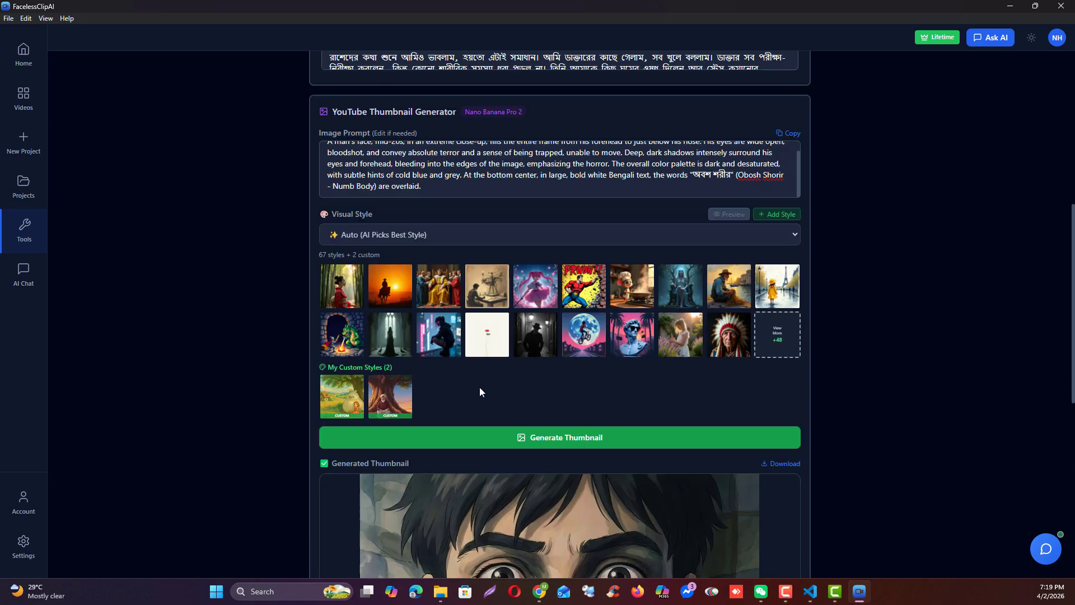
{"action": "scroll", "coordinate": [476, 415], "scroll_direction": "down", "scroll_amount": 4}
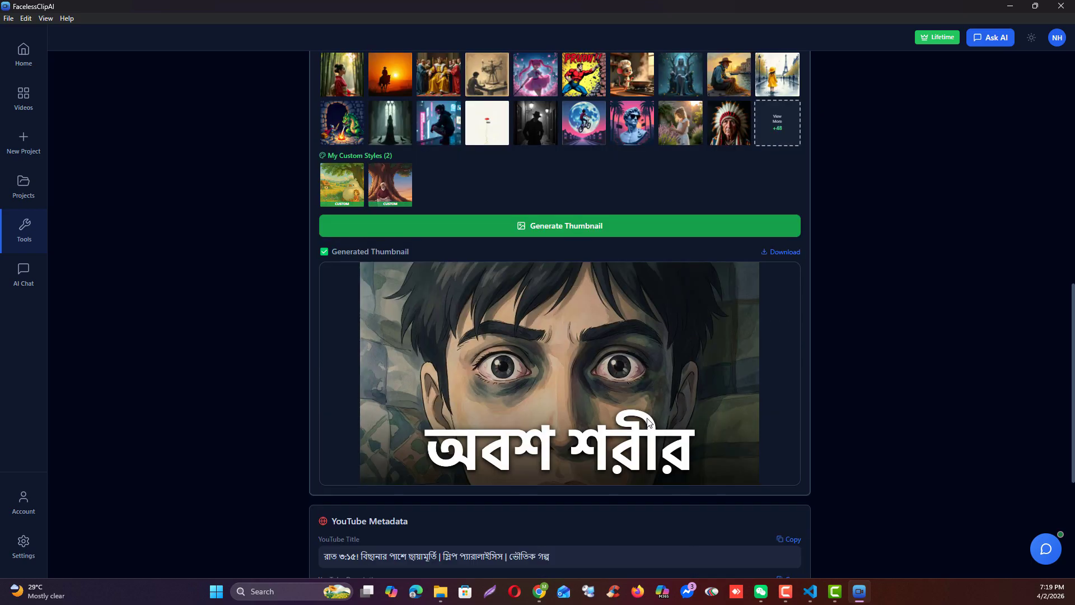
{"action": "scroll", "coordinate": [643, 399], "scroll_direction": "up", "scroll_amount": 4}
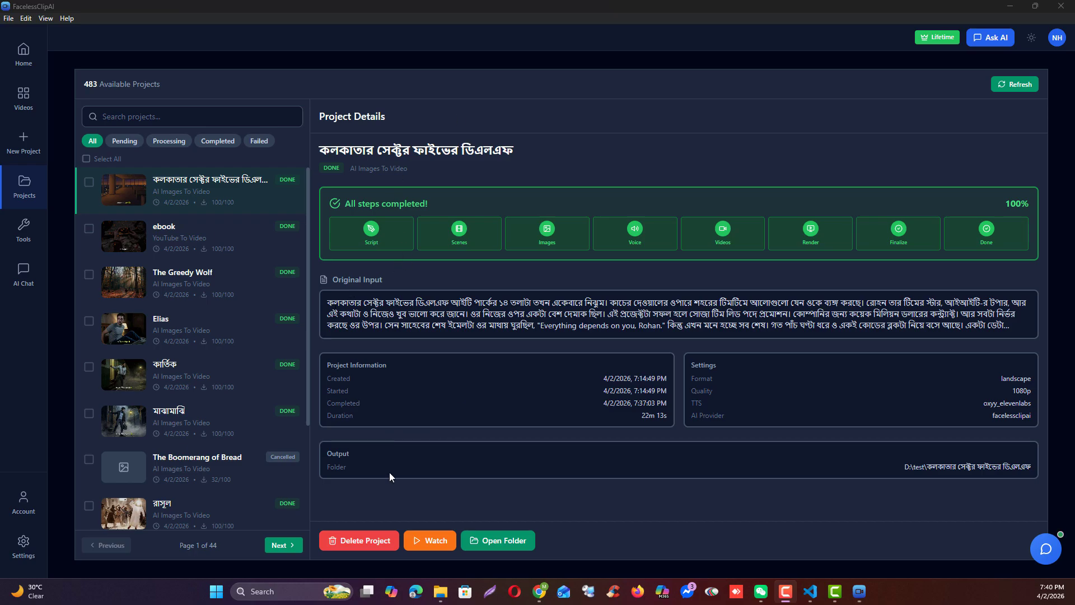
Watch the finished Bengali AI Images To Video project, pausing and sampling scenes along the timeline to check images and subtitles
{"action": "left_click", "coordinate": [434, 546]}
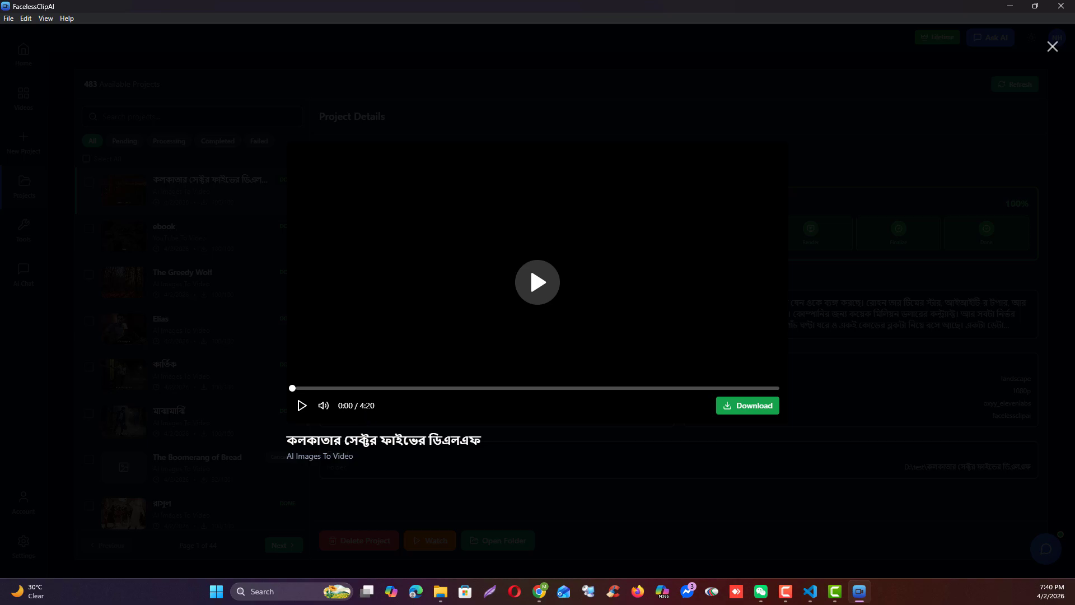
{"action": "left_click", "coordinate": [538, 282]}
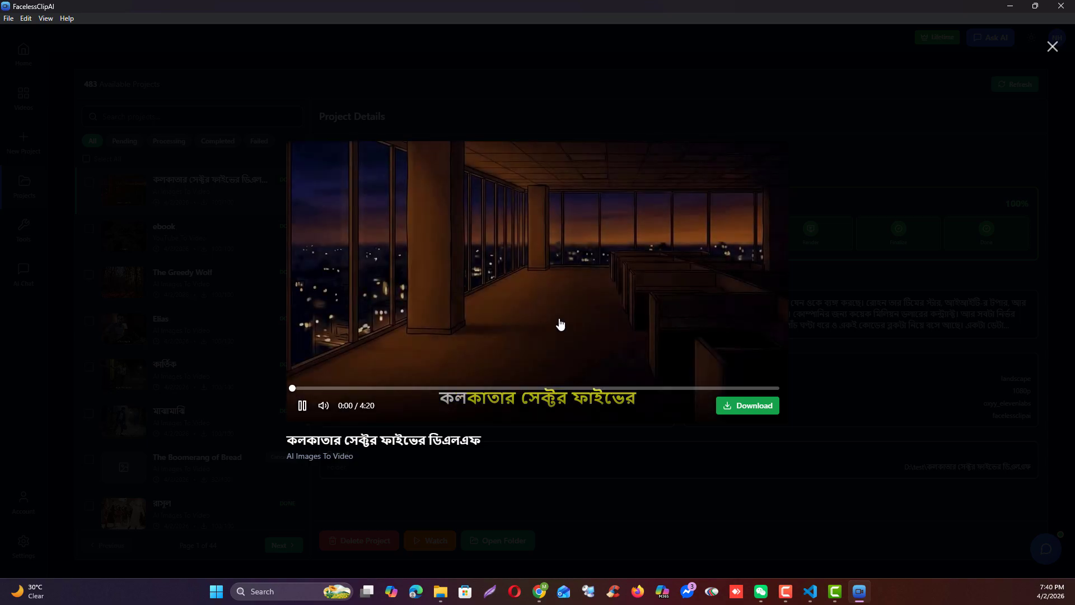
{"action": "left_click", "coordinate": [314, 389]}
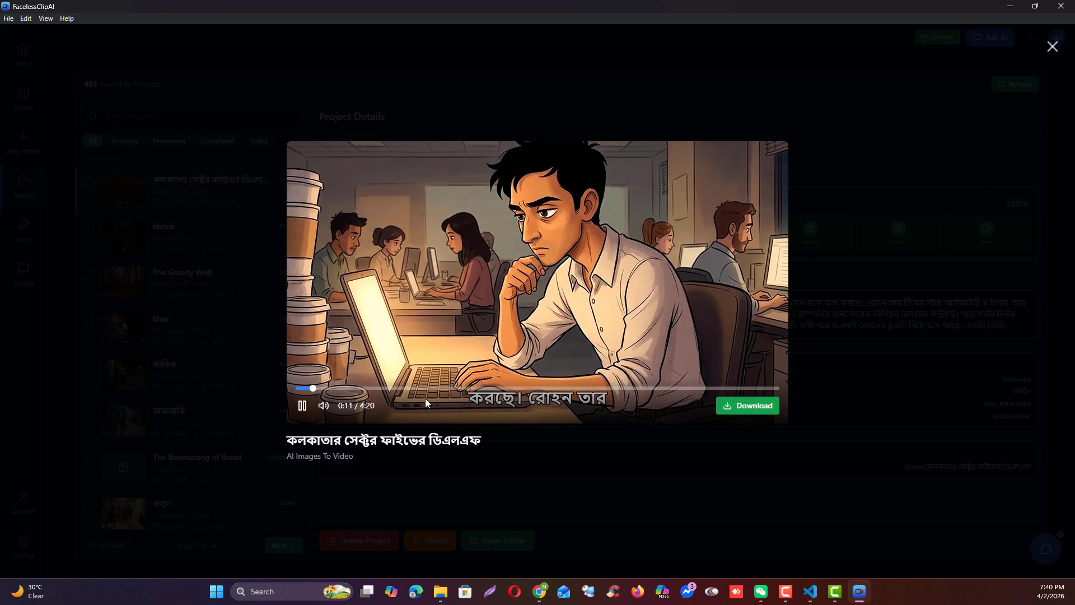
{"action": "left_click", "coordinate": [454, 279]}
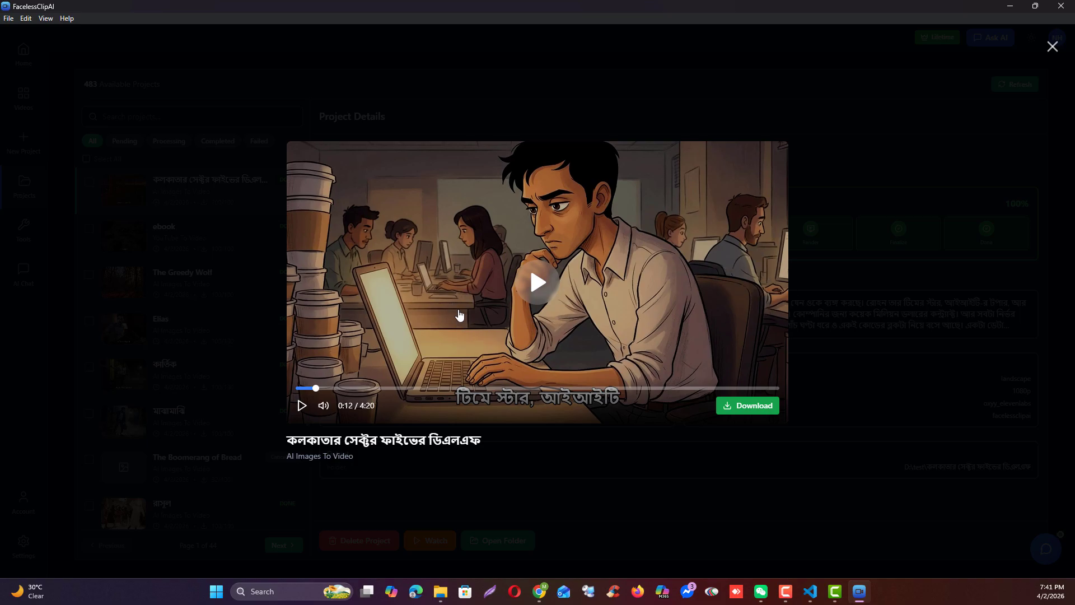
{"action": "left_click", "coordinate": [540, 287]}
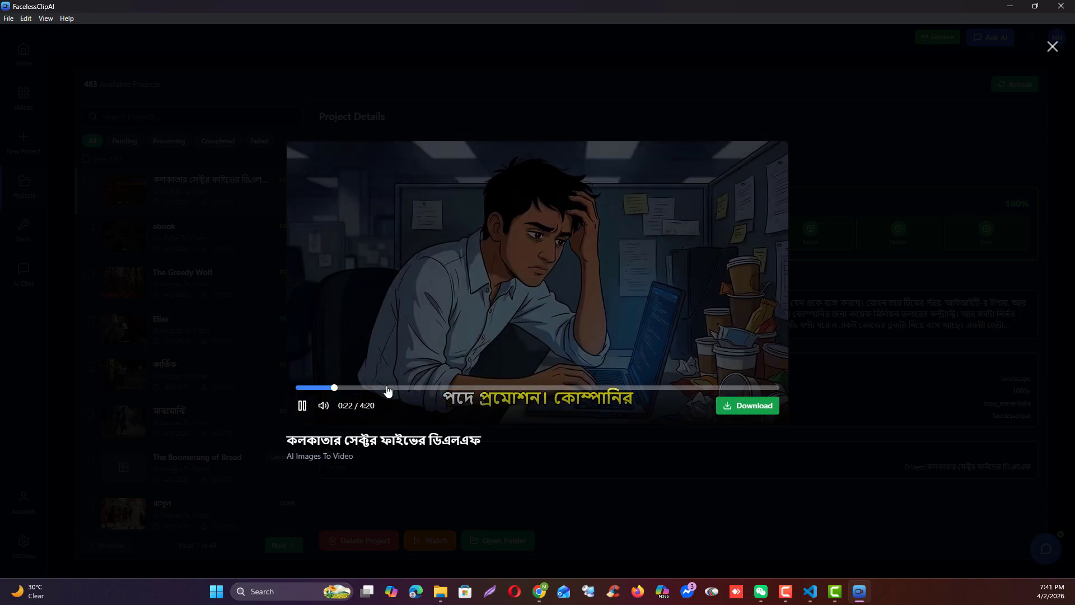
{"action": "left_click", "coordinate": [441, 387]}
{"action": "left_click", "coordinate": [487, 388]}
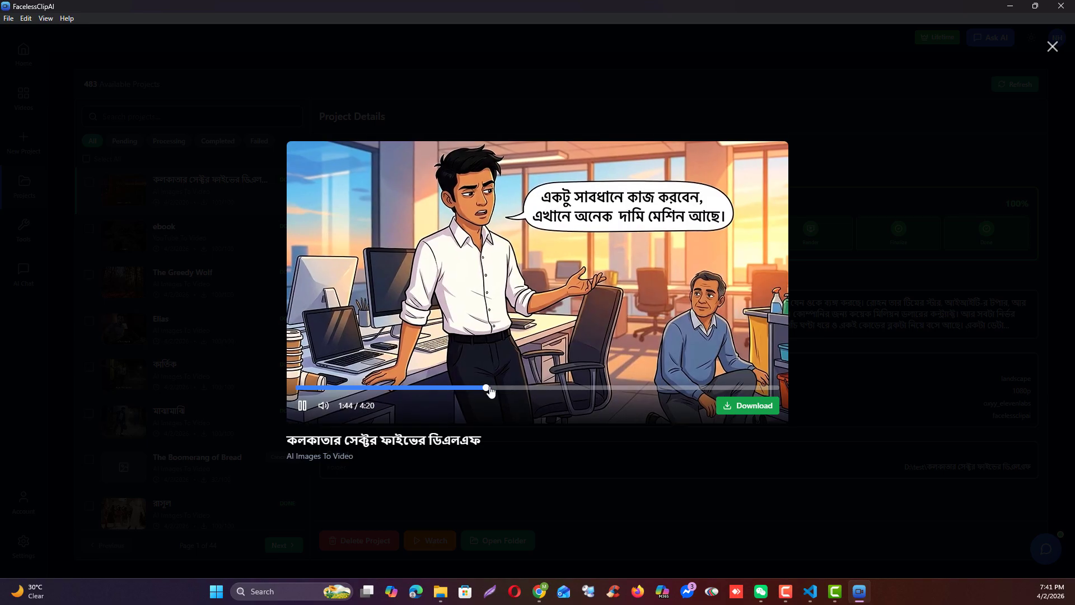
{"action": "left_click", "coordinate": [539, 388]}
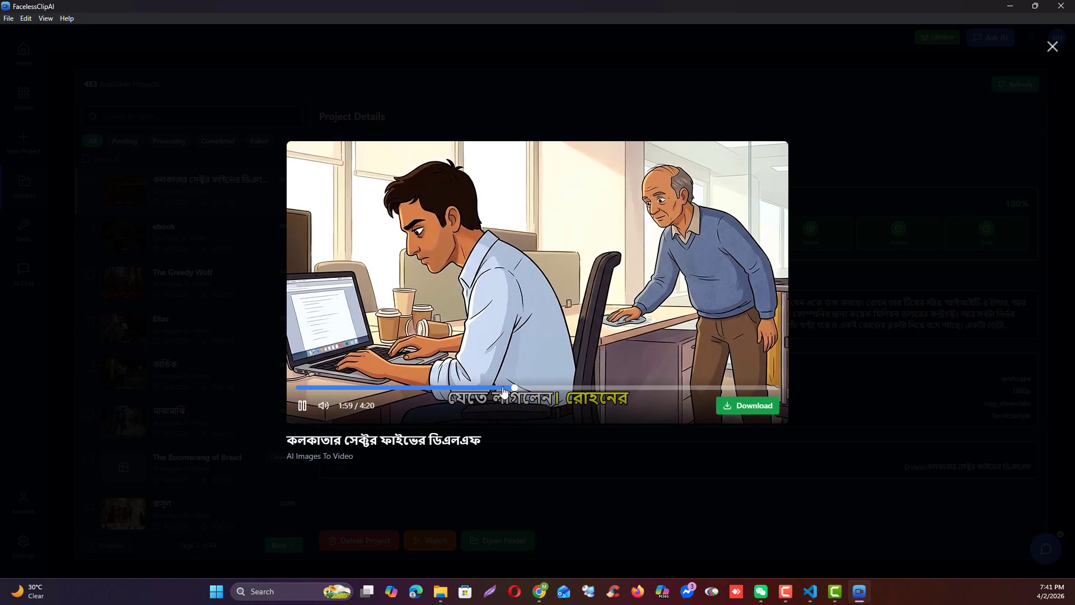
{"action": "left_click", "coordinate": [494, 388]}
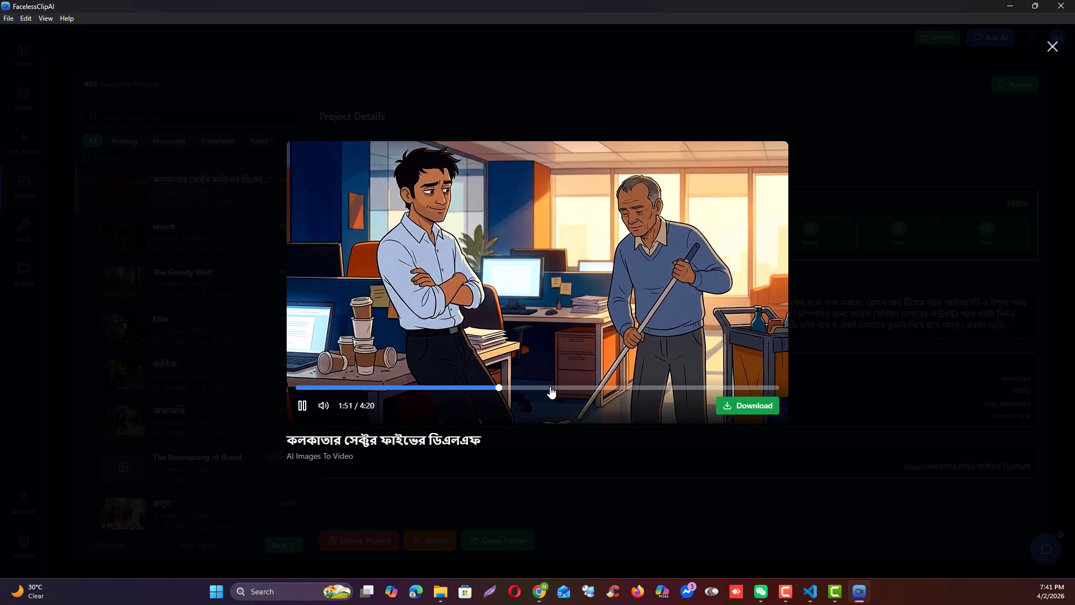
Sample further scenes toward the end of the finished Bengali video, pause playback, and close the player
{"action": "left_click", "coordinate": [546, 388]}
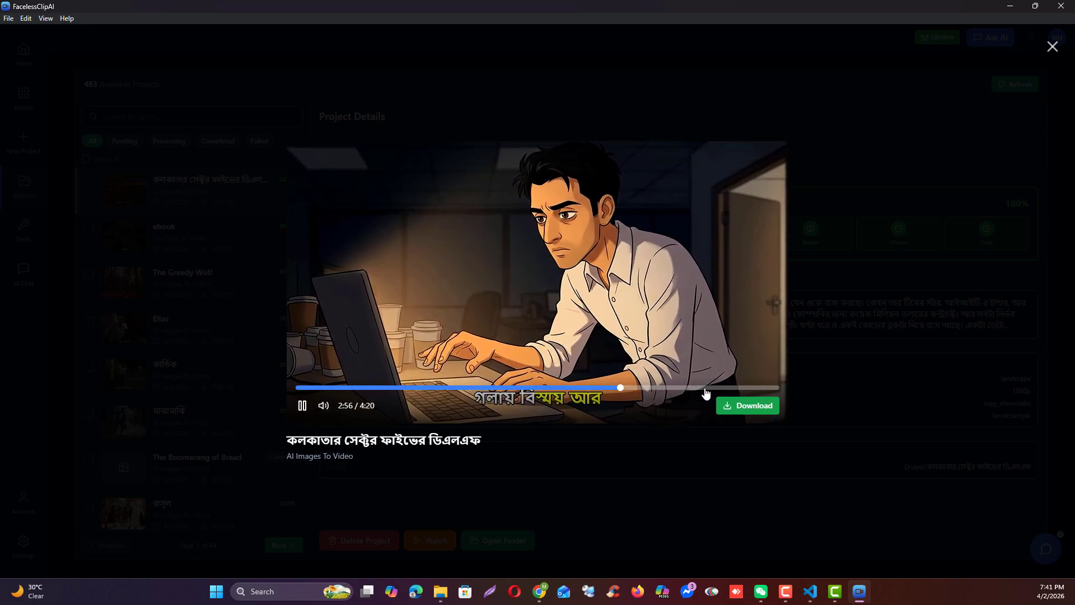
{"action": "left_click", "coordinate": [704, 388]}
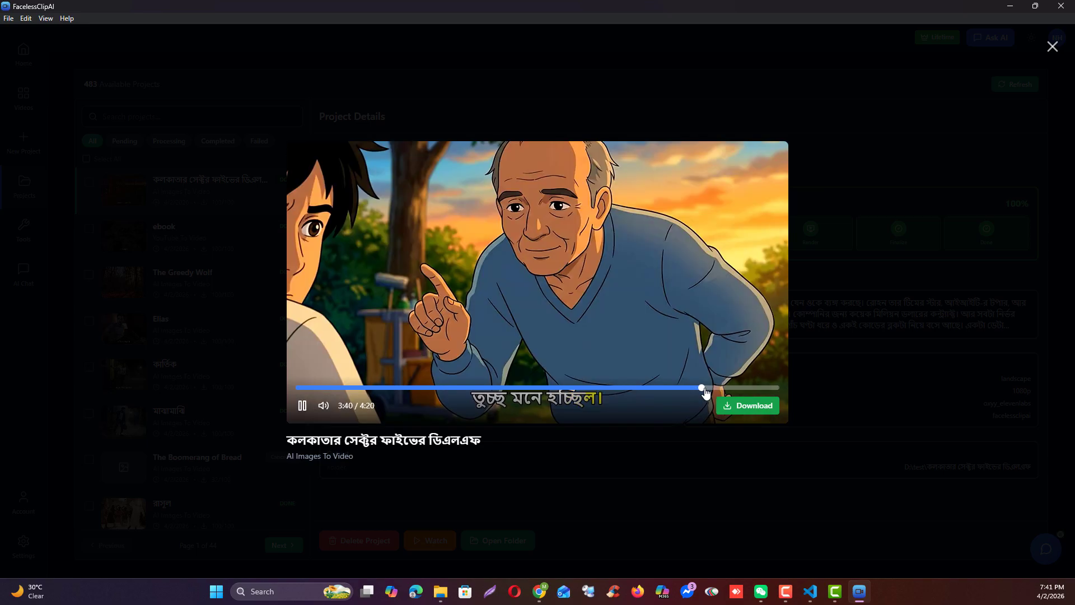
{"action": "left_click", "coordinate": [728, 388]}
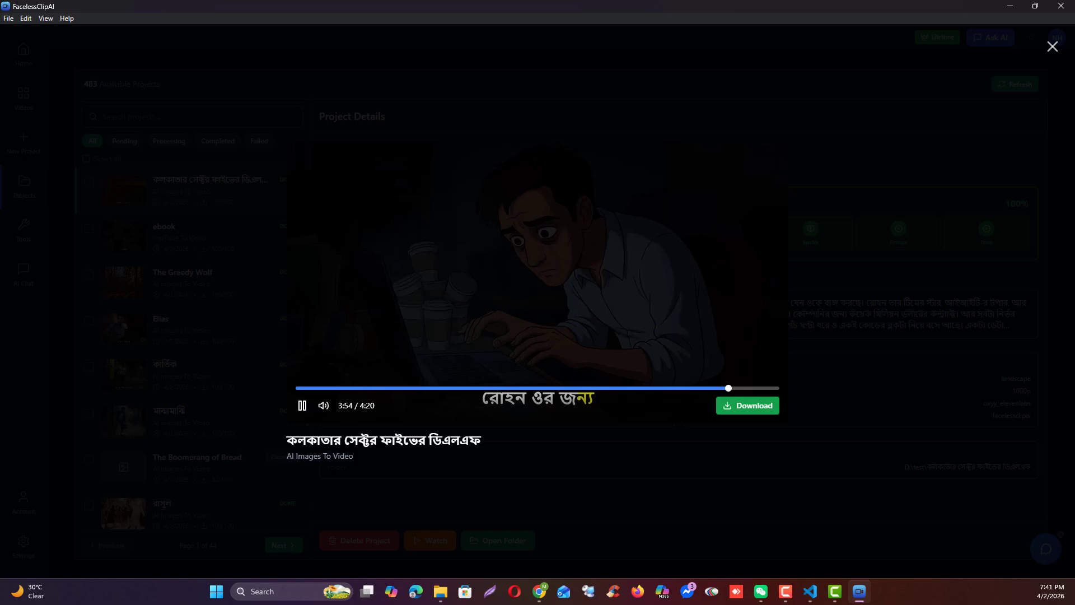
{"action": "left_click", "coordinate": [709, 321]}
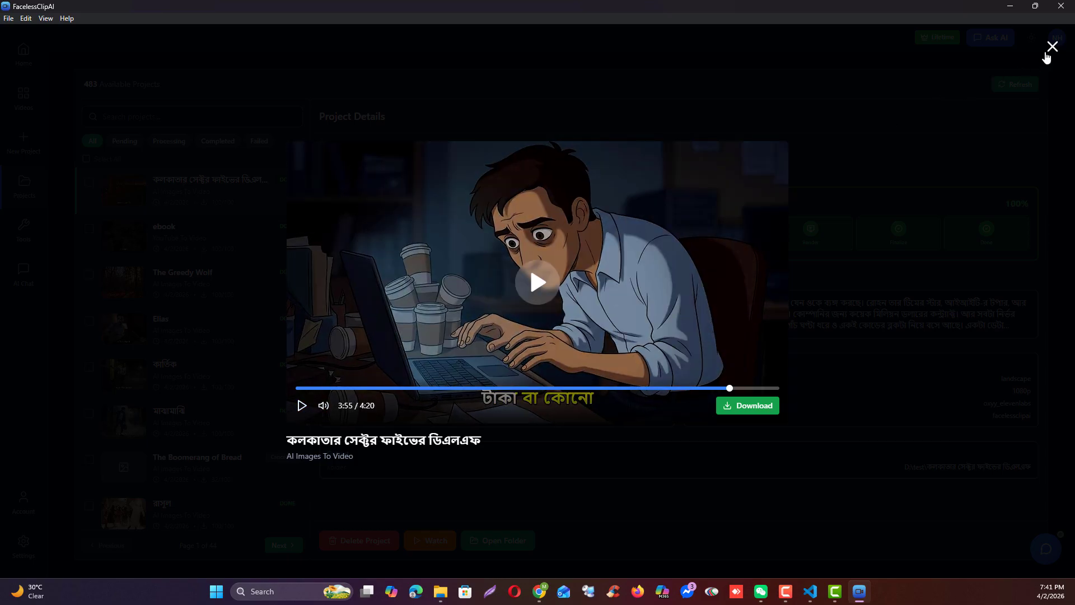
{"action": "left_click", "coordinate": [1052, 46]}
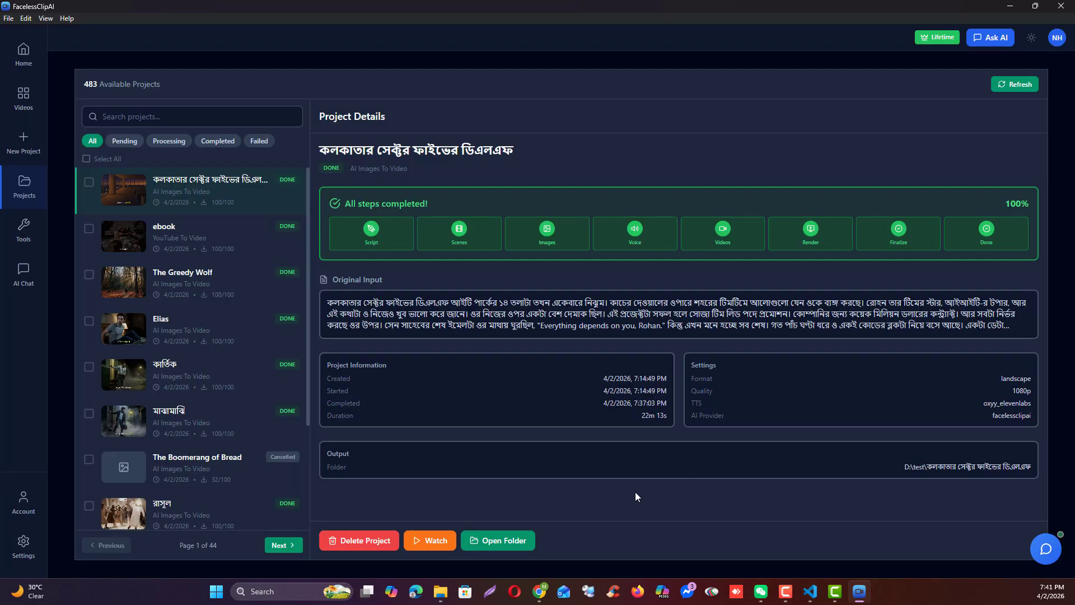
Open the Bengali project's output folder, locate the captioned MP4 video file, and return to FacelessClipAI
{"action": "left_click", "coordinate": [504, 541]}
{"action": "double_click", "coordinate": [677, 136]}
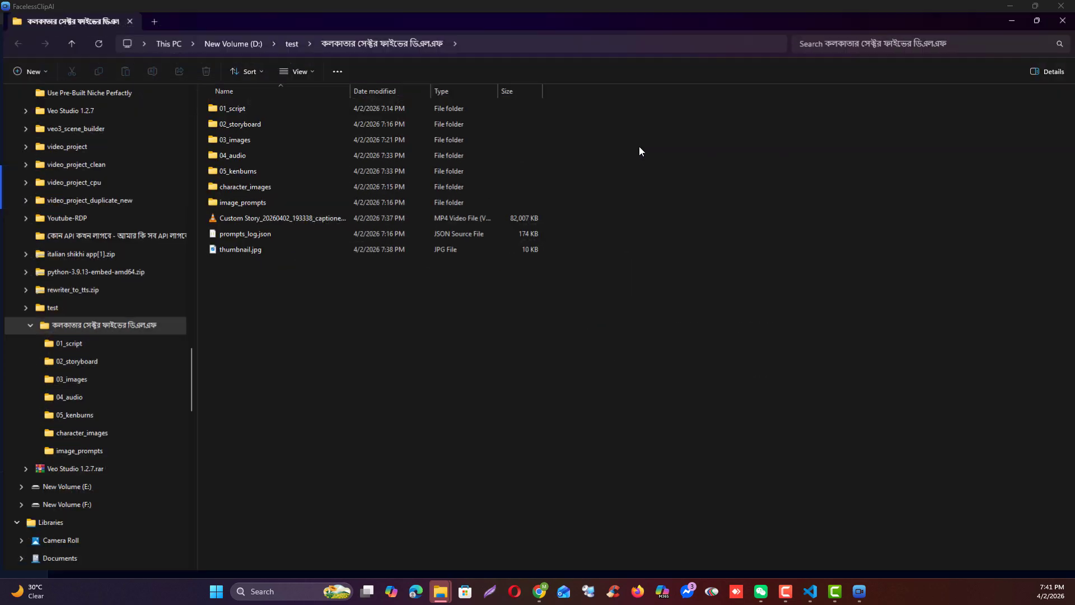
{"action": "left_click", "coordinate": [290, 206]}
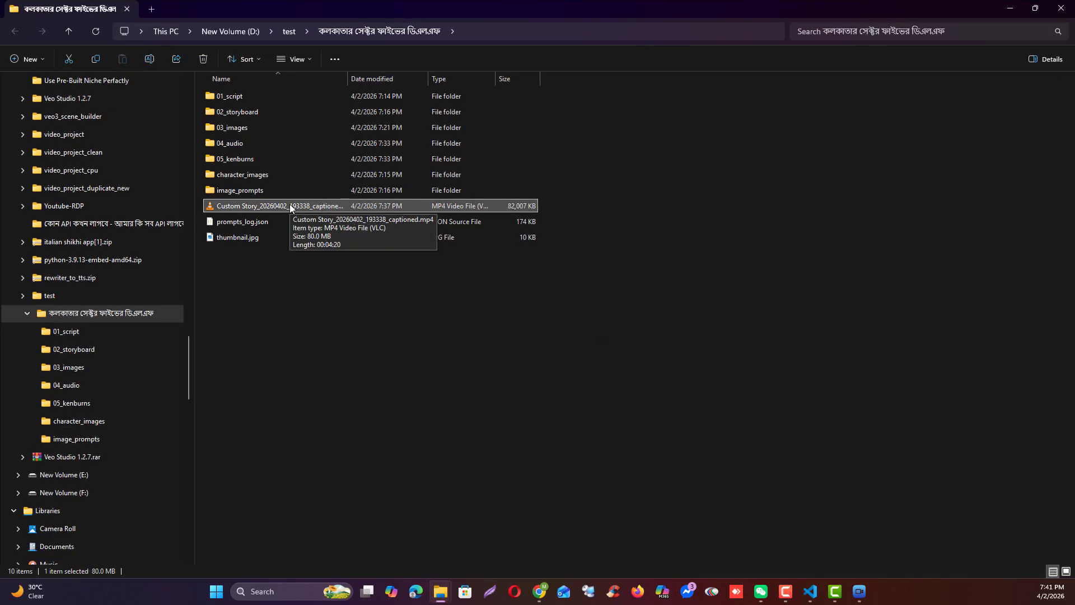
{"action": "left_click", "coordinate": [1010, 8]}
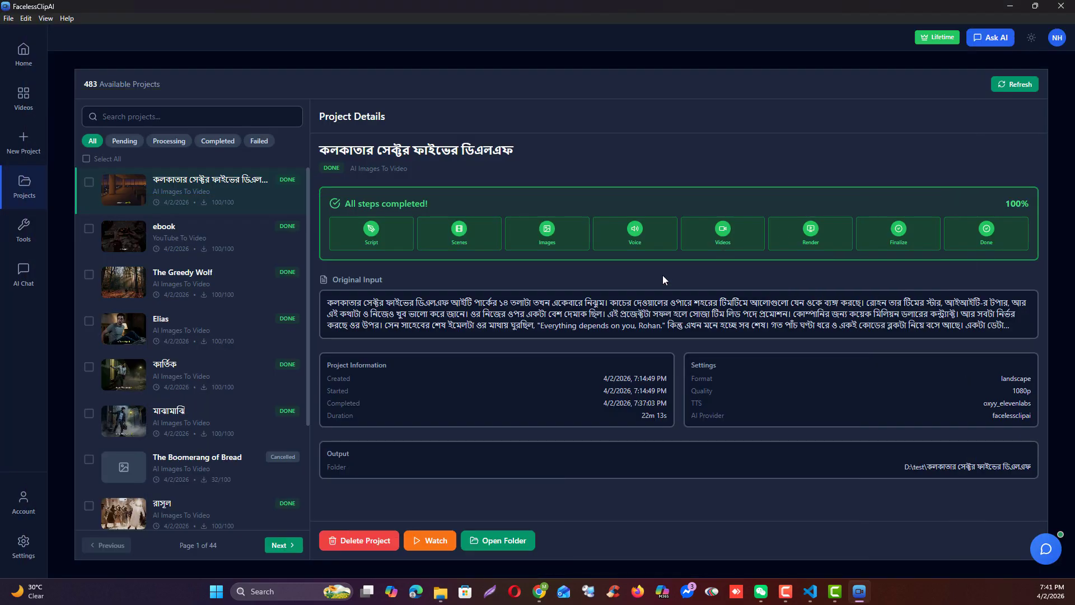
Open "Sleep Paralysis Horror" from the Writer Agent Pro history and skim its script and thumbnail section
{"action": "left_click", "coordinate": [24, 230]}
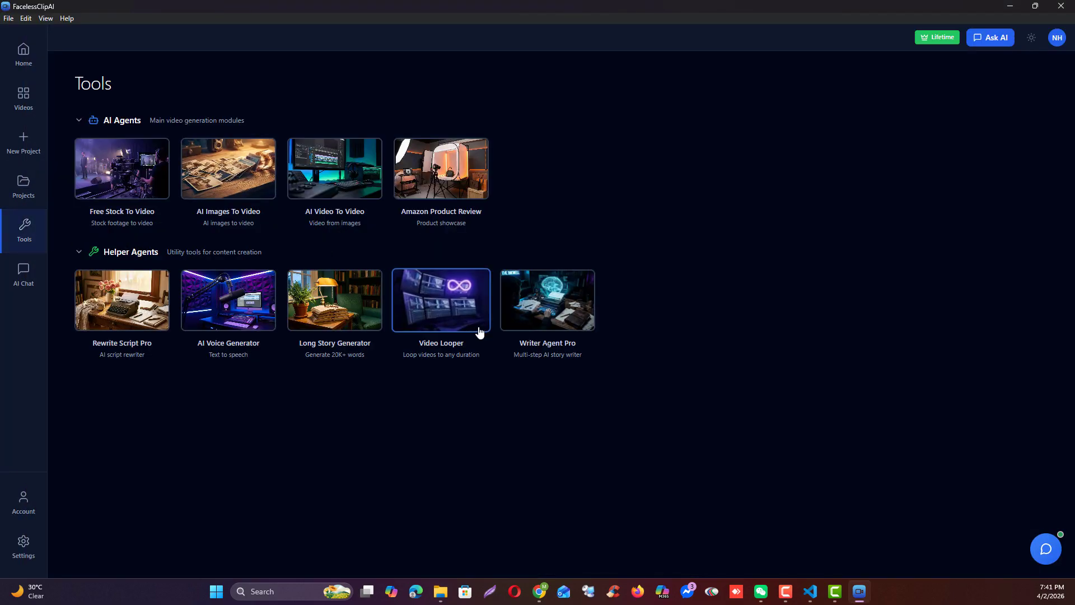
{"action": "left_click", "coordinate": [546, 305]}
{"action": "left_click", "coordinate": [999, 106]}
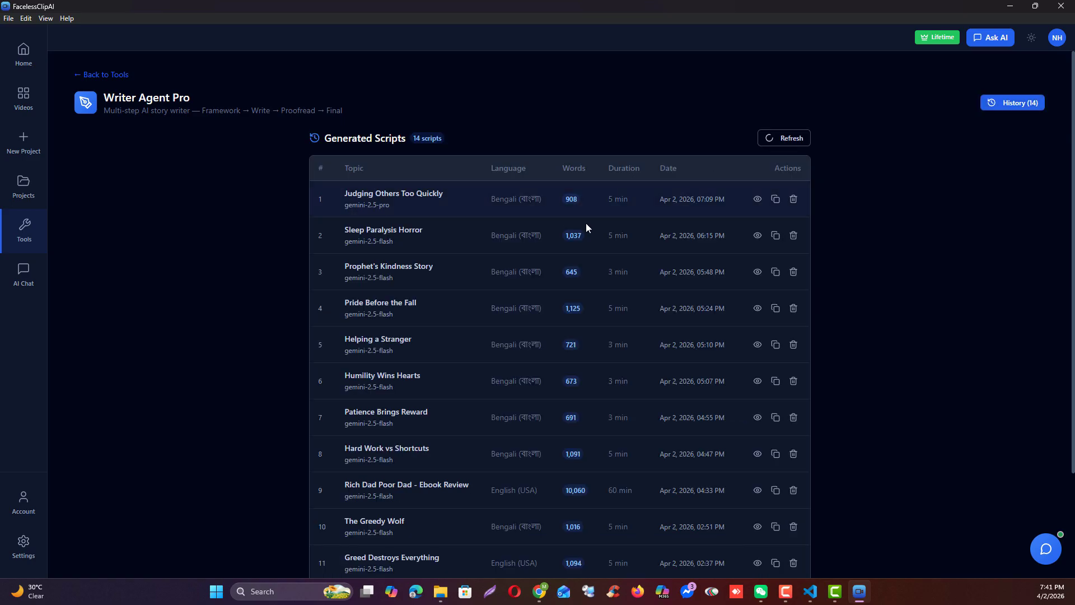
{"action": "left_click", "coordinate": [758, 236]}
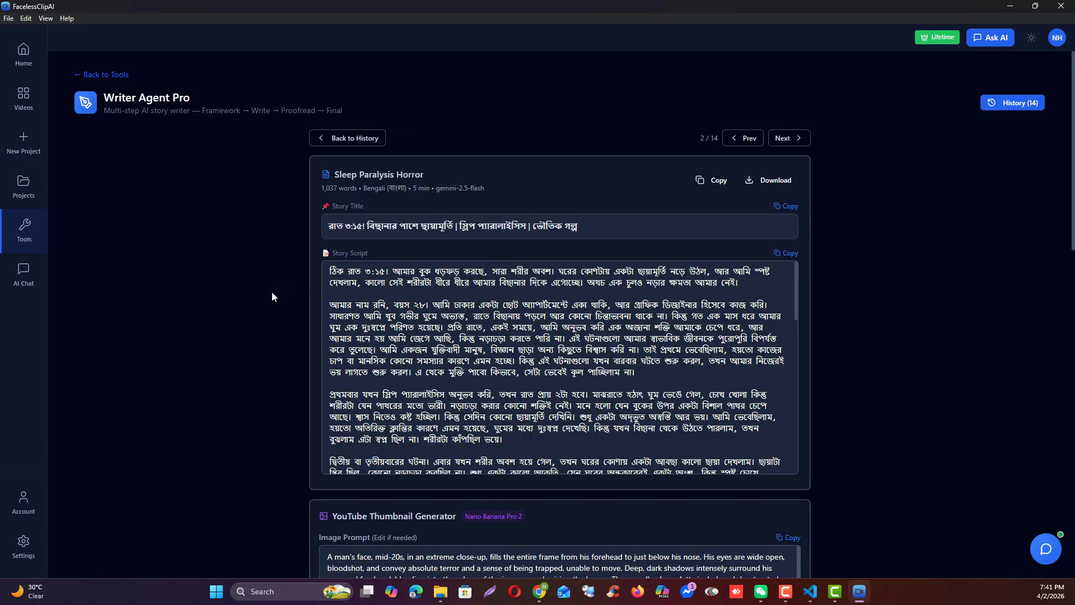
{"action": "scroll", "coordinate": [271, 292], "scroll_direction": "down", "scroll_amount": 8}
{"action": "scroll", "coordinate": [270, 292], "scroll_direction": "up", "scroll_amount": 8}
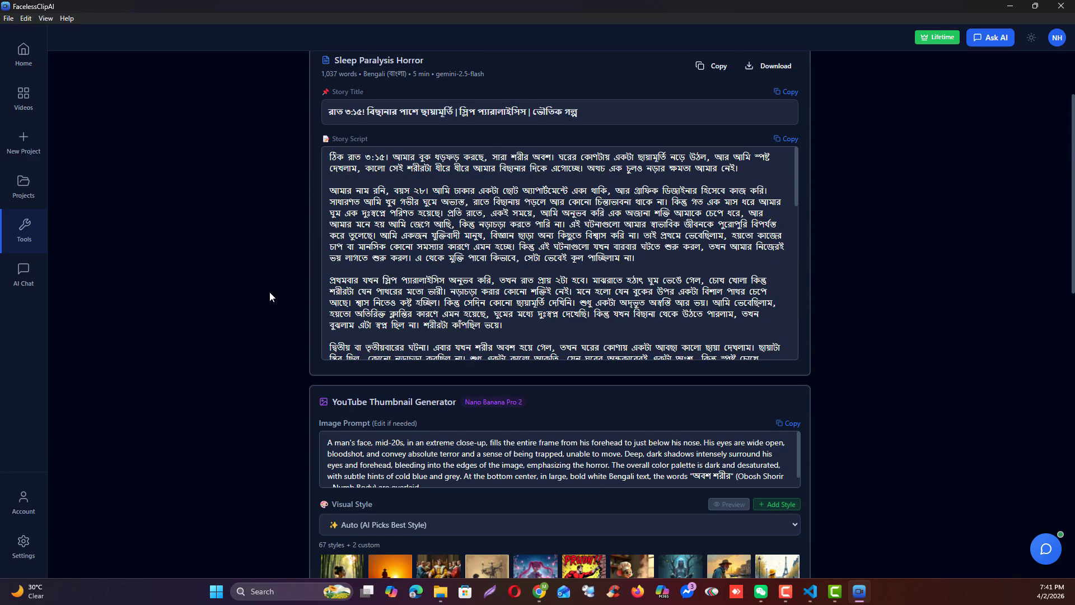
Return to the Writer Agent Pro script history and open the "Judging Others Too Quickly" script
{"action": "left_click", "coordinate": [1006, 108]}
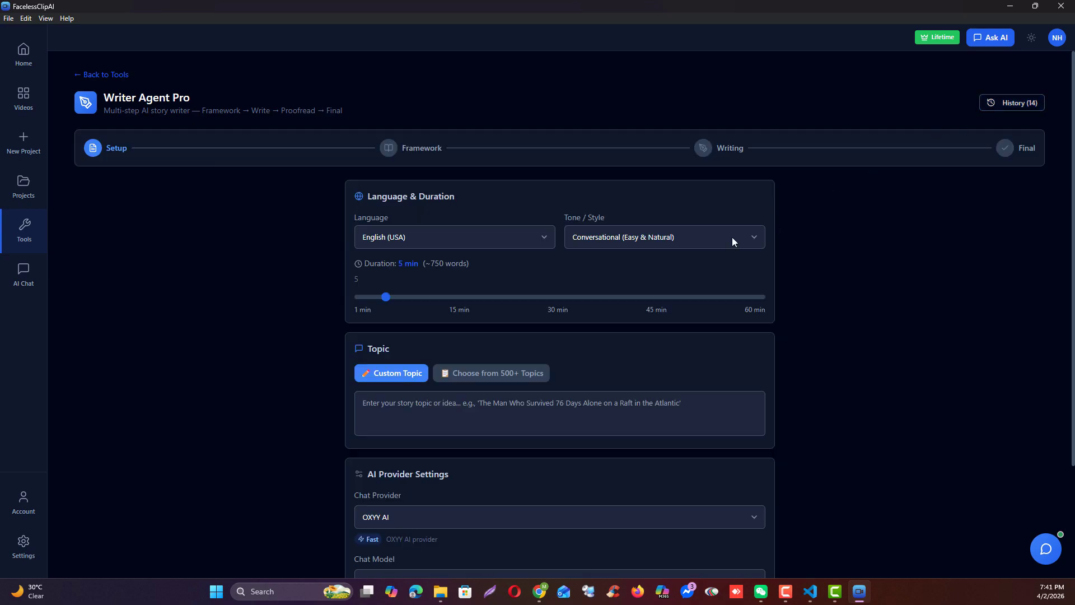
{"action": "left_click", "coordinate": [1015, 104]}
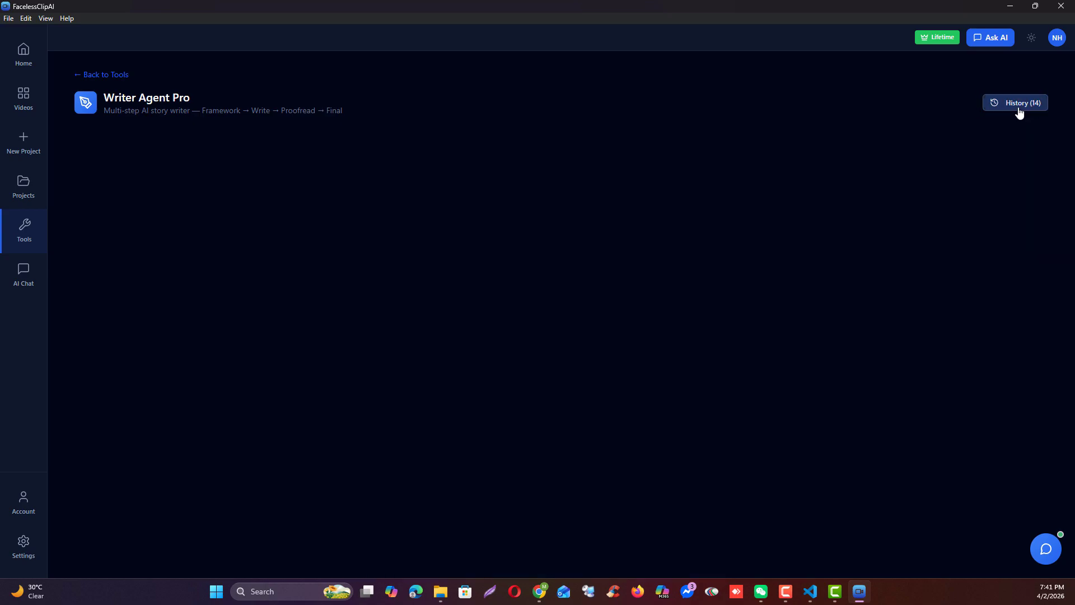
{"action": "left_click", "coordinate": [108, 78]}
{"action": "left_click", "coordinate": [587, 283]}
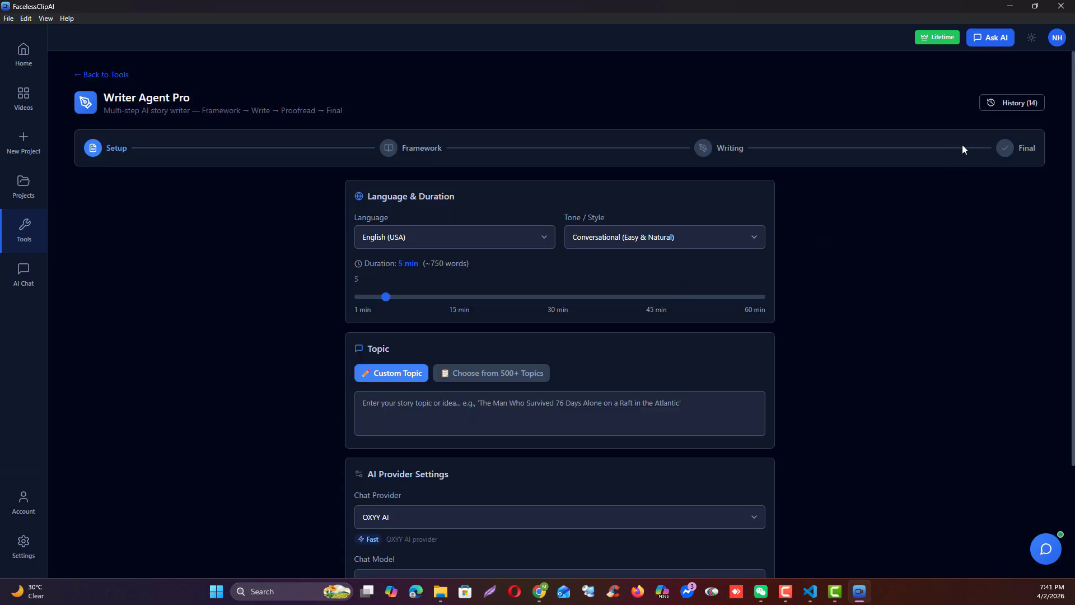
{"action": "left_click", "coordinate": [1009, 102]}
{"action": "scroll", "coordinate": [591, 434], "scroll_direction": "down", "scroll_amount": 3}
{"action": "scroll", "coordinate": [751, 234], "scroll_direction": "up", "scroll_amount": 3}
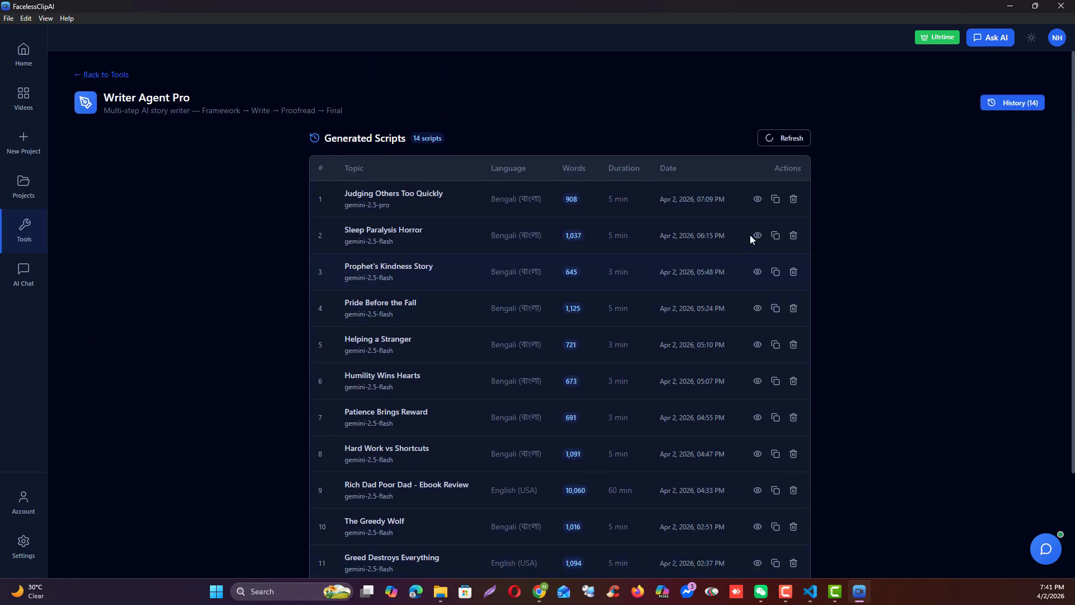
{"action": "left_click", "coordinate": [757, 199]}
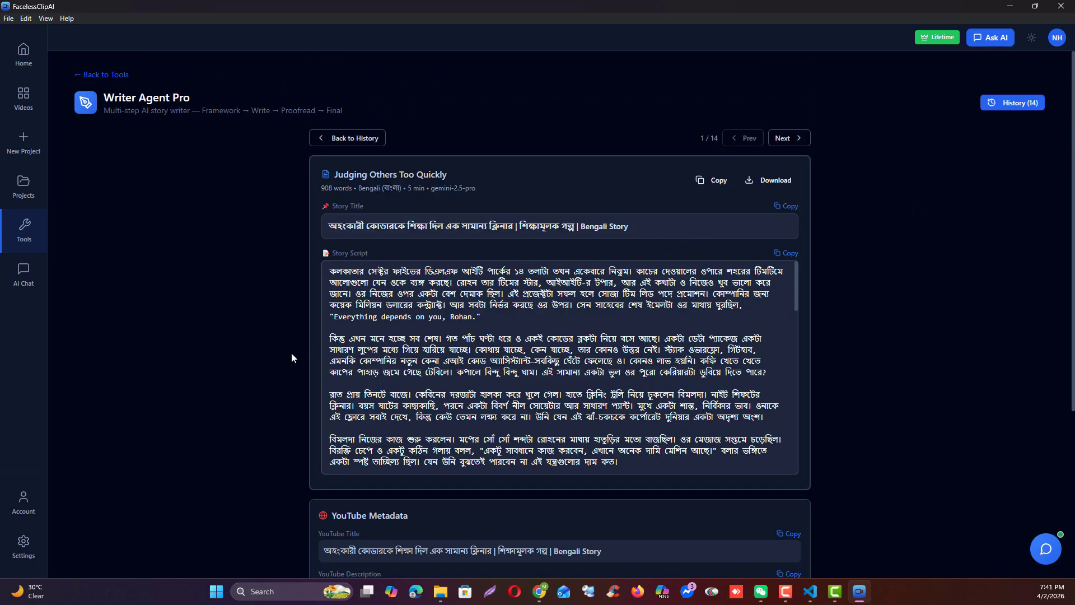
Review the story title and script of "Judging Others Too Quickly", highlighting parts of the title, down to the YouTube metadata
{"action": "left_click_drag", "start_coordinate": [650, 226], "coordinate": [329, 227]}
{"action": "scroll", "coordinate": [243, 358], "scroll_direction": "down", "scroll_amount": 1}
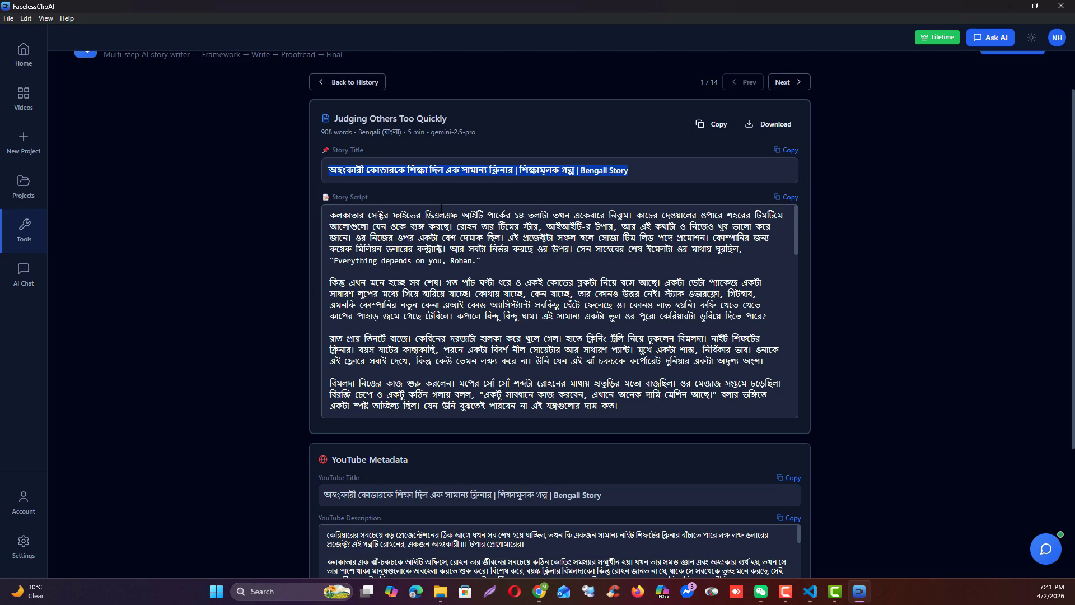
{"action": "left_click", "coordinate": [258, 245]}
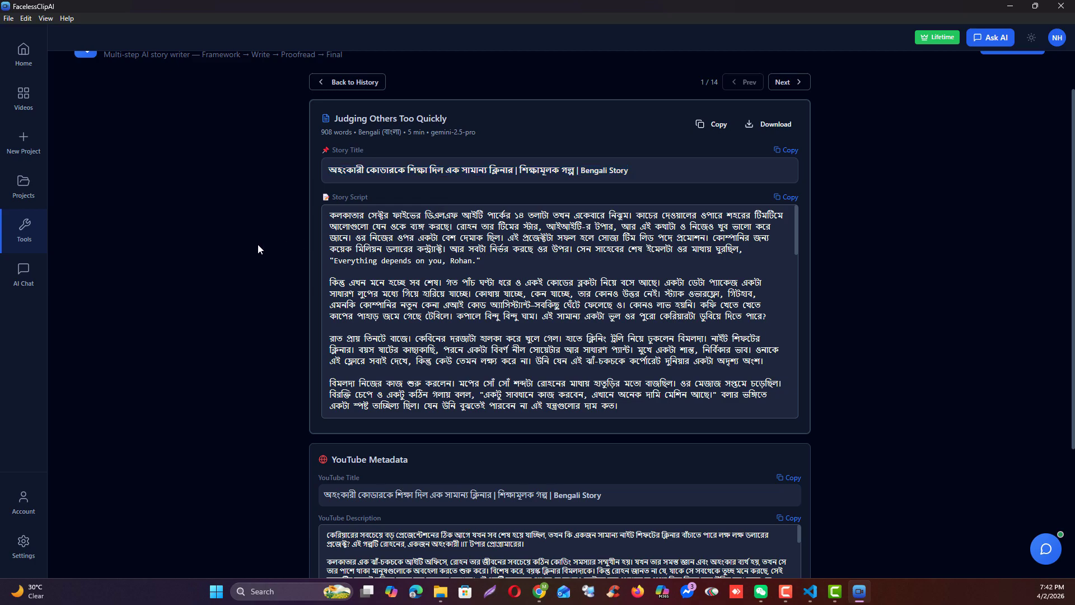
{"action": "left_click_drag", "start_coordinate": [520, 171], "coordinate": [615, 171]}
{"action": "left_click_drag", "start_coordinate": [514, 171], "coordinate": [326, 174]}
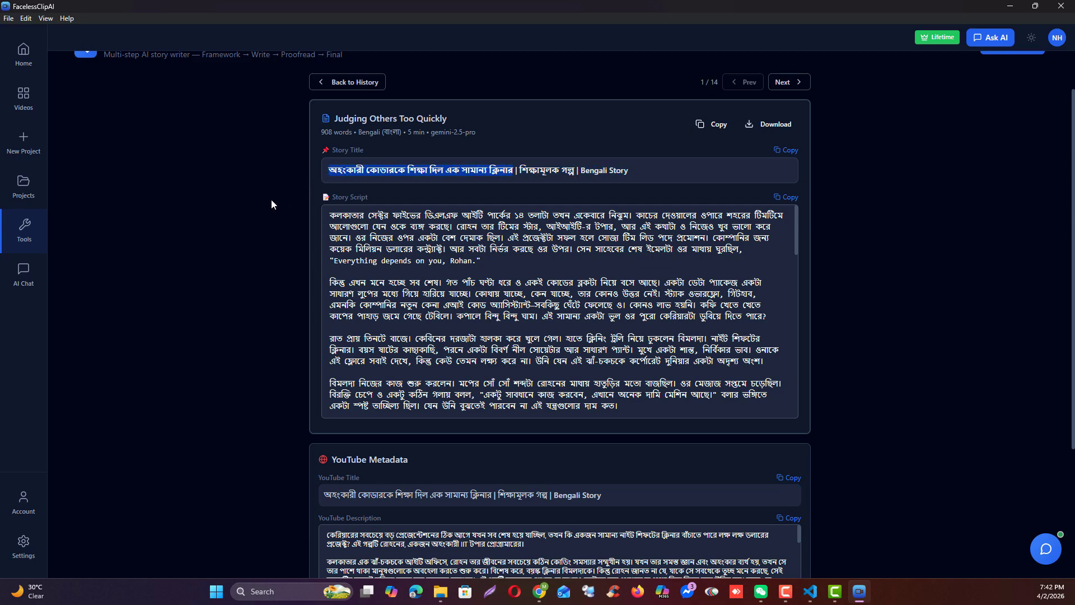
{"action": "left_click", "coordinate": [373, 174]}
{"action": "scroll", "coordinate": [561, 311], "scroll_direction": "down", "scroll_amount": 5}
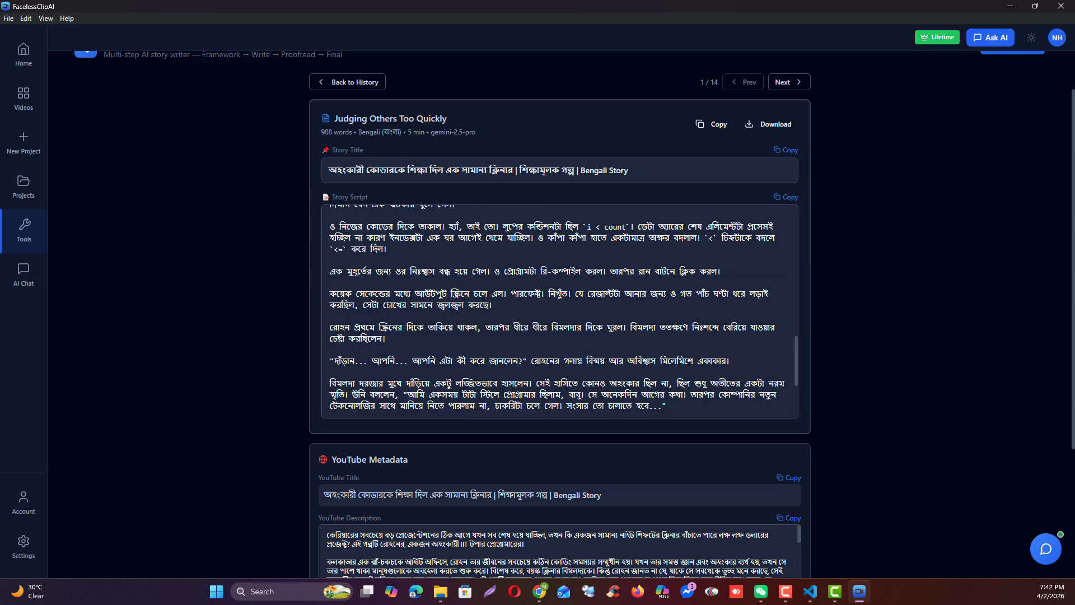
{"action": "scroll", "coordinate": [254, 323], "scroll_direction": "down", "scroll_amount": 3}
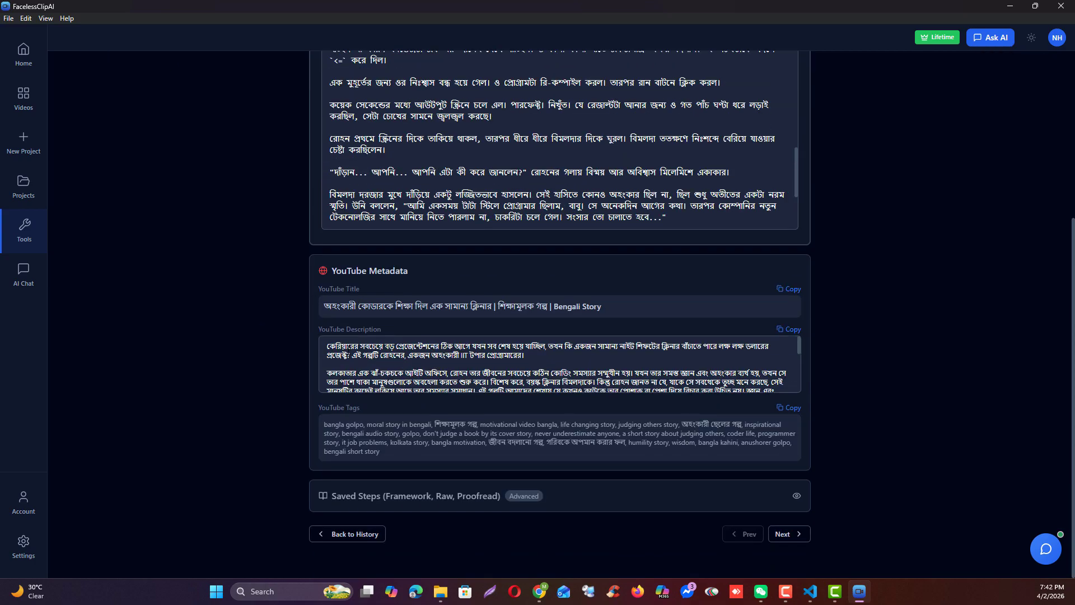
Copy the YouTube description and the YouTube tags from the script's YouTube Metadata
{"action": "left_click_drag", "start_coordinate": [323, 346], "coordinate": [640, 395]}
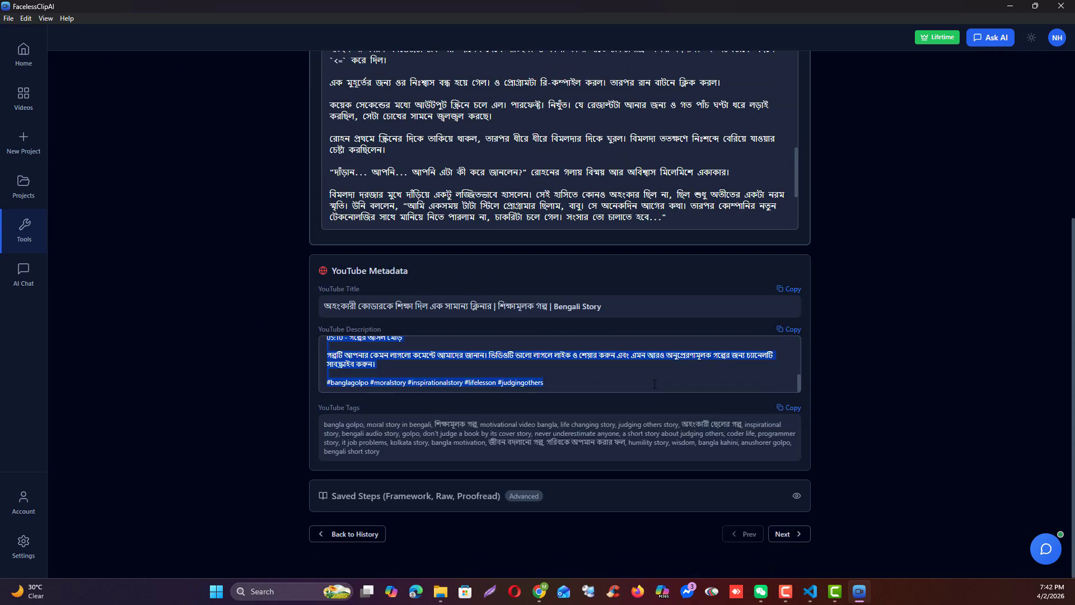
{"action": "left_click", "coordinate": [789, 329]}
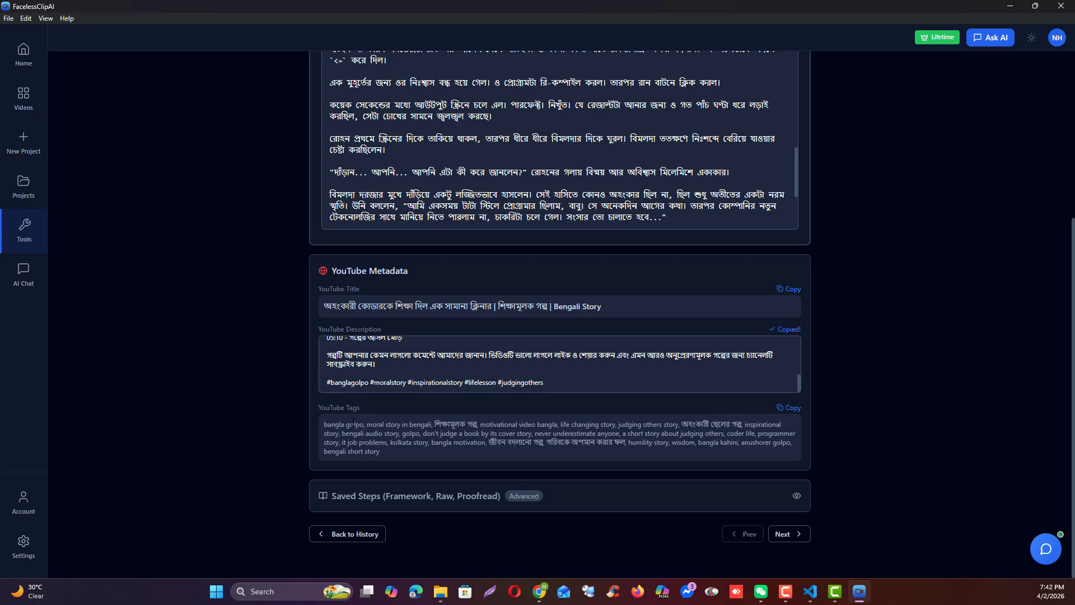
{"action": "left_click_drag", "start_coordinate": [324, 421], "coordinate": [403, 455]}
{"action": "left_click", "coordinate": [790, 408]}
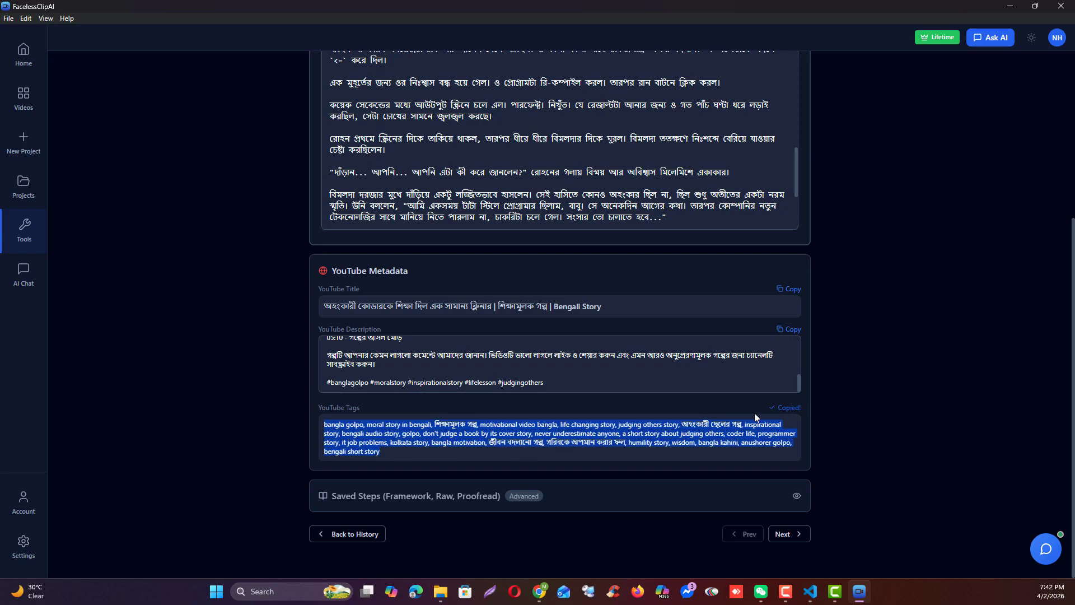
{"action": "left_click", "coordinate": [546, 429]}
Leave the "Judging Others Too Quickly" script and reopen "Sleep Paralysis Horror" from the Writer Agent Pro history
{"action": "scroll", "coordinate": [189, 428], "scroll_direction": "up", "scroll_amount": 5}
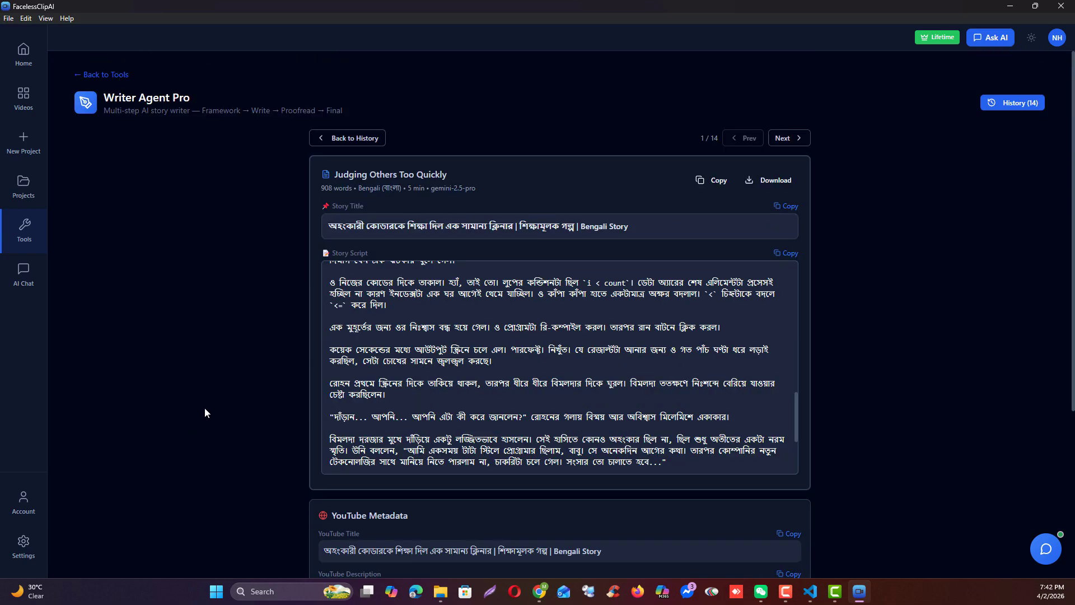
{"action": "scroll", "coordinate": [204, 408], "scroll_direction": "down", "scroll_amount": 5}
{"action": "scroll", "coordinate": [204, 408], "scroll_direction": "up", "scroll_amount": 5}
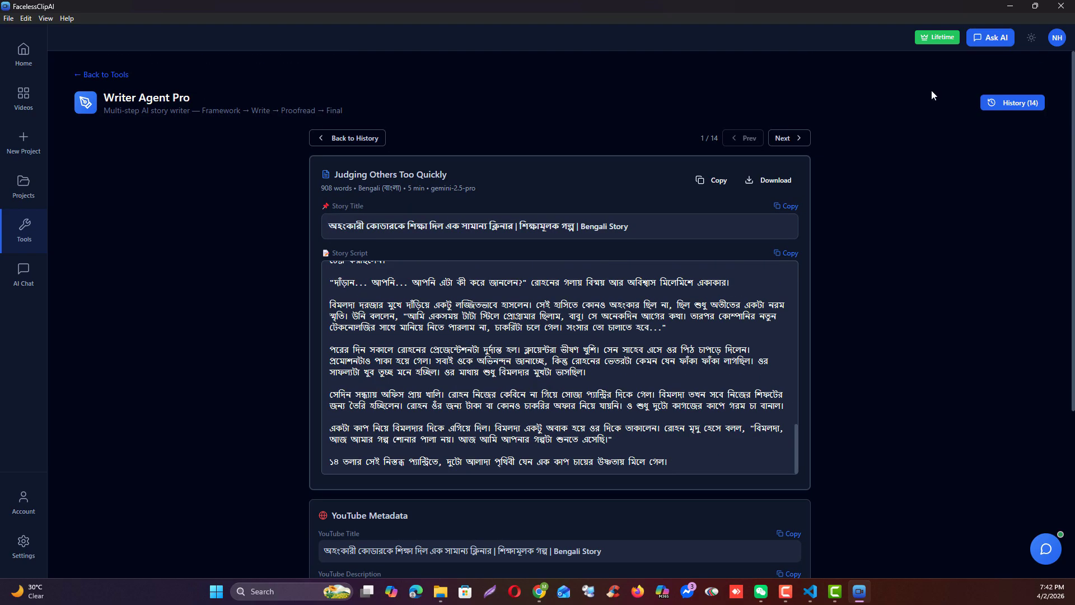
{"action": "left_click", "coordinate": [989, 109]}
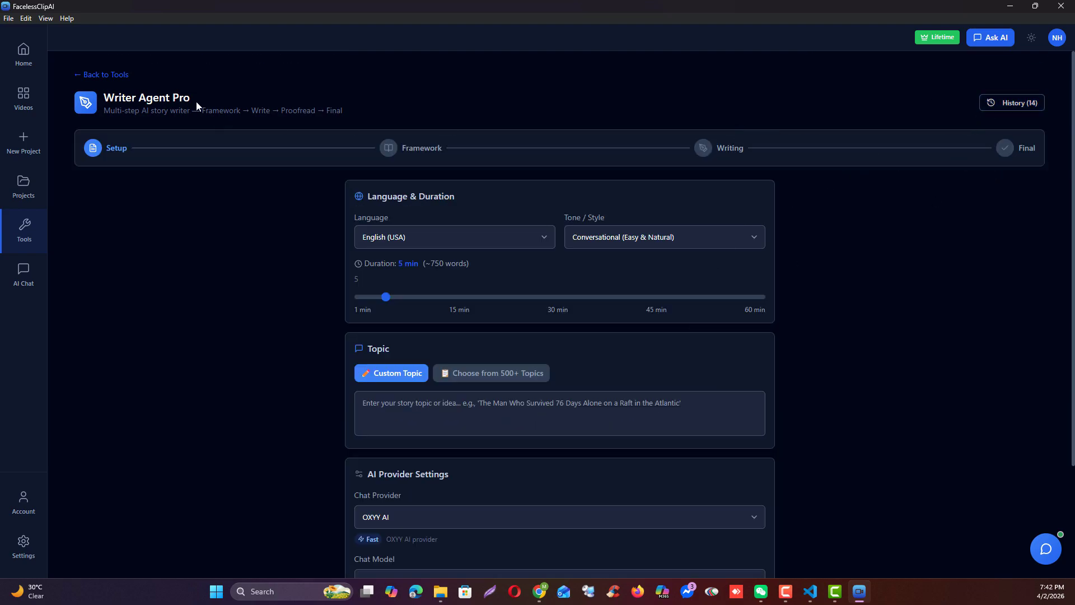
{"action": "left_click", "coordinate": [102, 75]}
{"action": "left_click", "coordinate": [548, 300]}
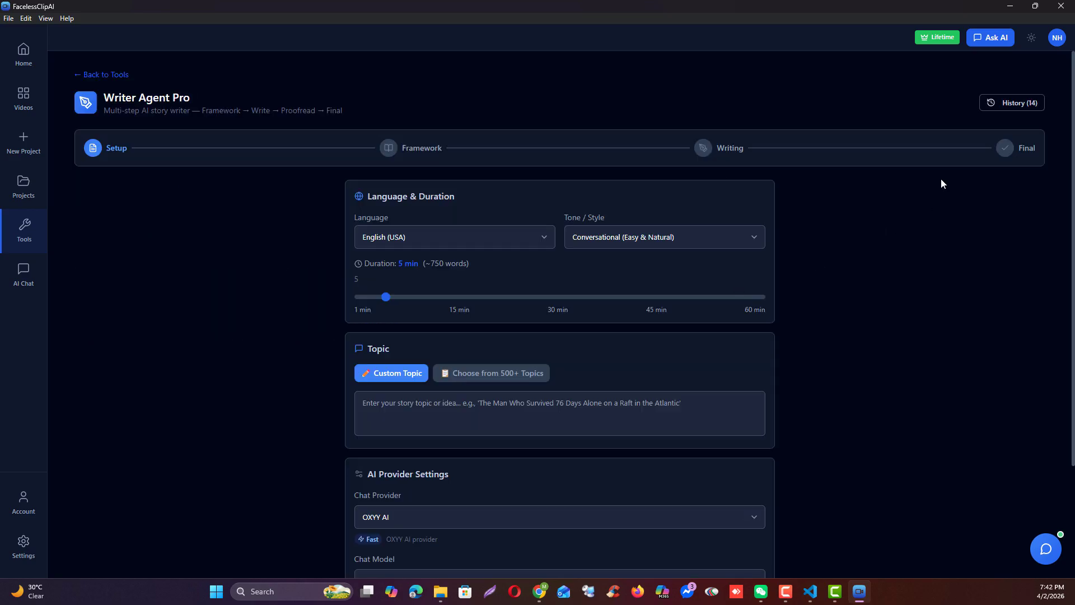
{"action": "left_click", "coordinate": [991, 103]}
{"action": "left_click", "coordinate": [757, 236]}
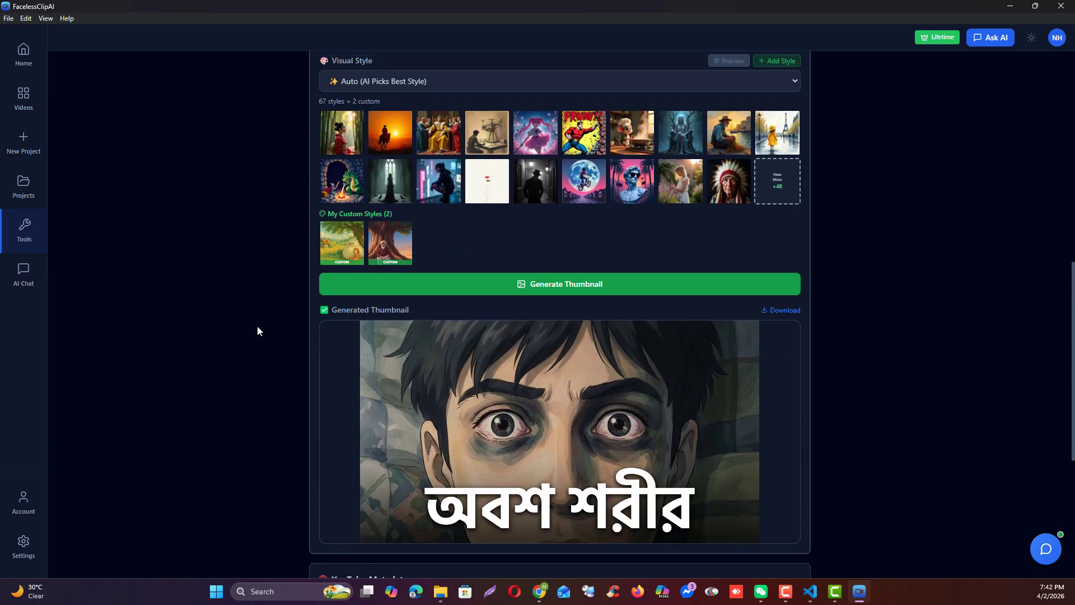
Examine the thumbnail's image prompt, highlight its Bengali overlay words "অবশ শরীর", and compare them with the generated thumbnail
{"action": "scroll", "coordinate": [268, 320], "scroll_direction": "up", "scroll_amount": 4}
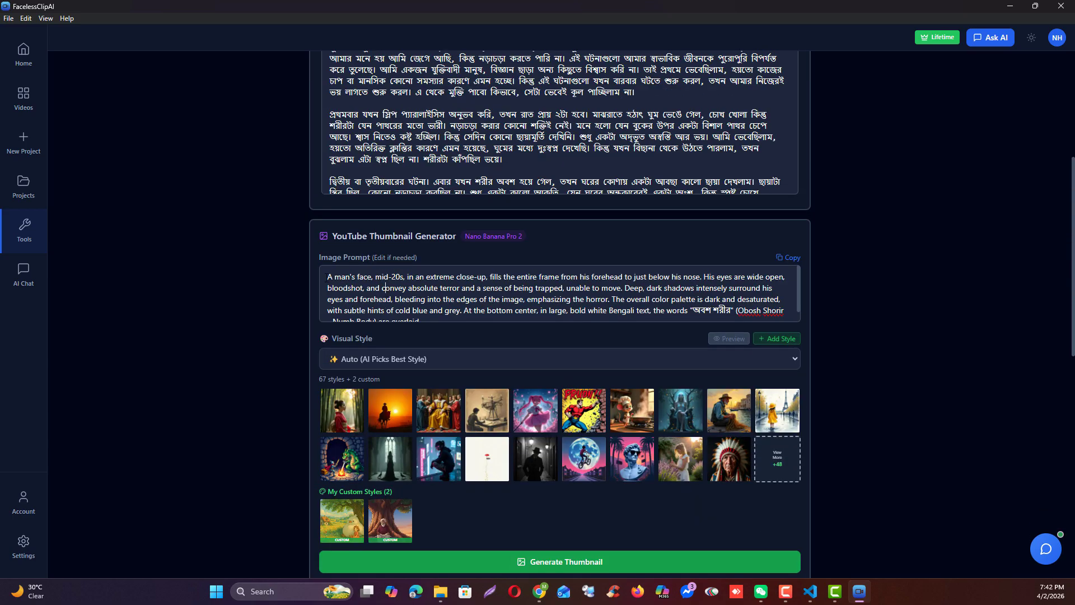
{"action": "key", "text": "ctrl+a"}
{"action": "left_click", "coordinate": [687, 308]}
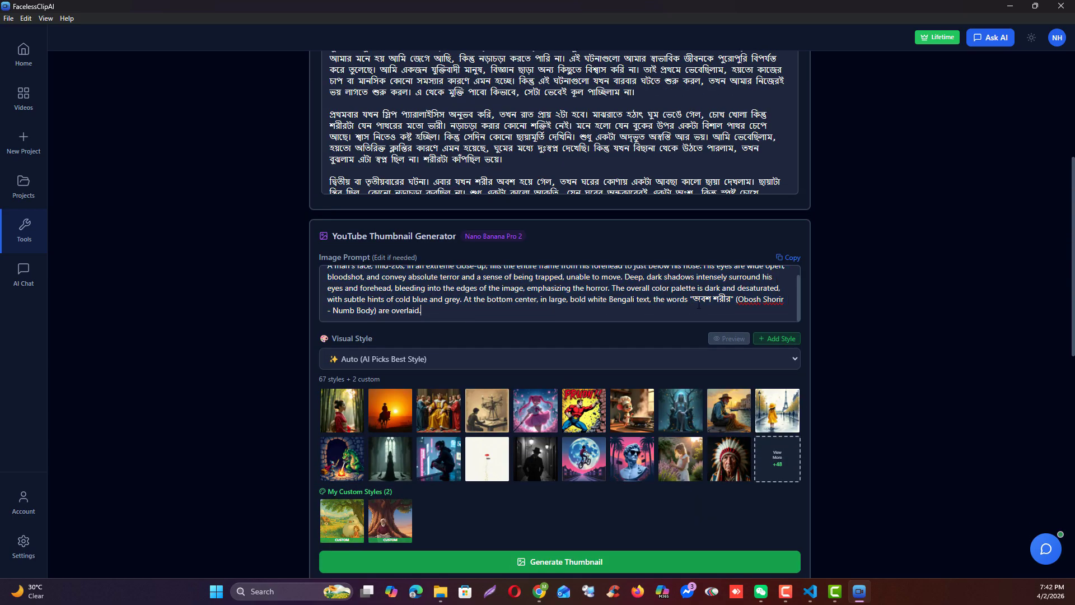
{"action": "left_click_drag", "start_coordinate": [693, 299], "coordinate": [727, 299]}
{"action": "scroll", "coordinate": [478, 343], "scroll_direction": "down", "scroll_amount": 1}
{"action": "scroll", "coordinate": [478, 338], "scroll_direction": "down", "scroll_amount": 2}
{"action": "scroll", "coordinate": [555, 469], "scroll_direction": "up", "scroll_amount": 1}
{"action": "scroll", "coordinate": [560, 449], "scroll_direction": "down", "scroll_amount": 6}
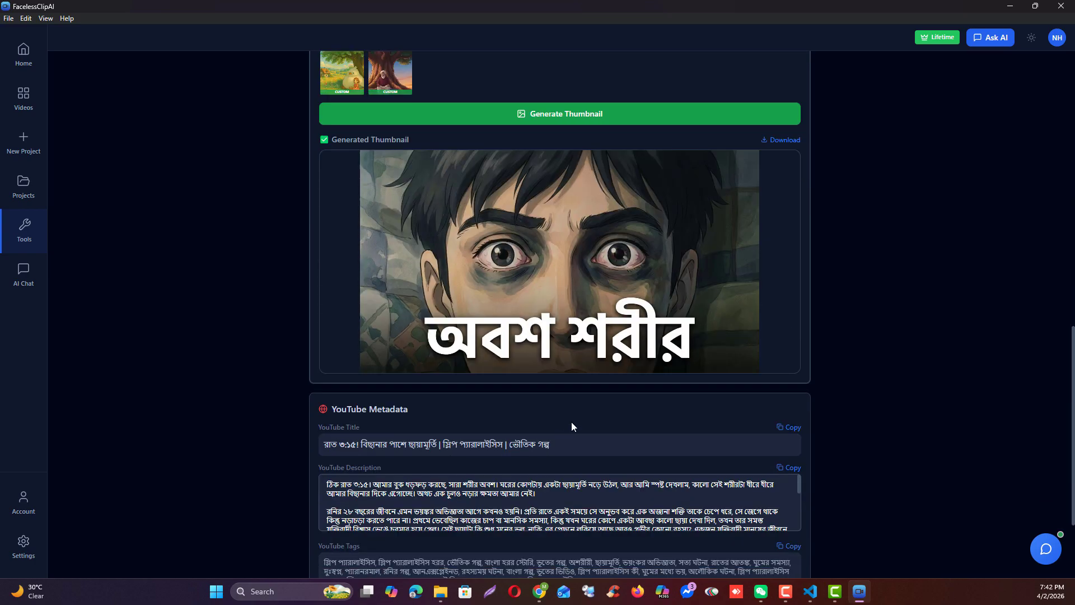
Choose the custom visual style "Traditional Indian Animation" for the Sleep Paralysis Horror thumbnail
{"action": "scroll", "coordinate": [571, 422], "scroll_direction": "up", "scroll_amount": 5}
{"action": "left_click", "coordinate": [221, 302]}
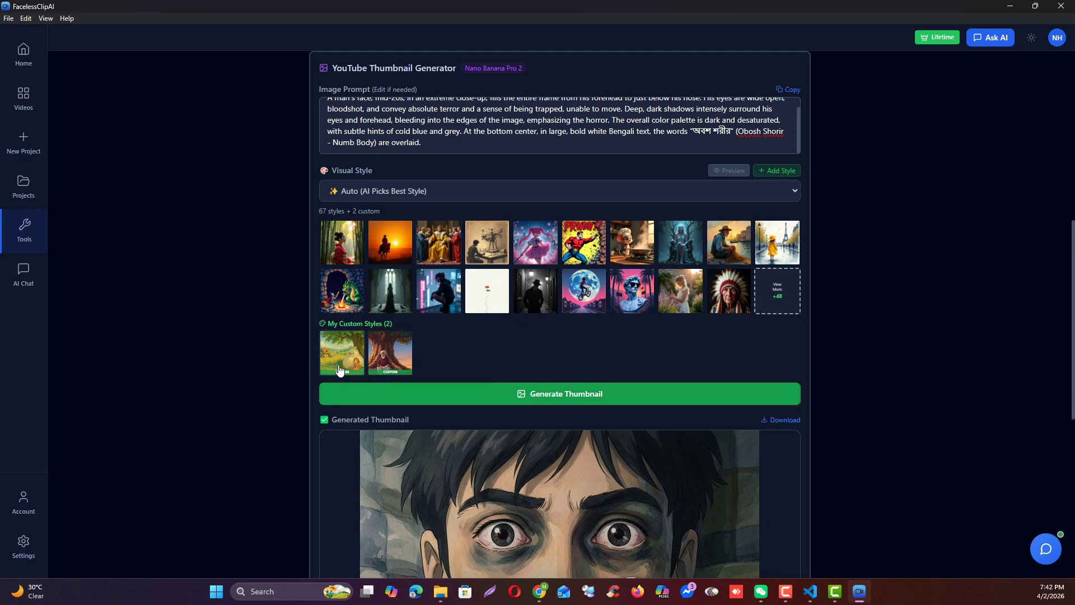
{"action": "left_click", "coordinate": [383, 367]}
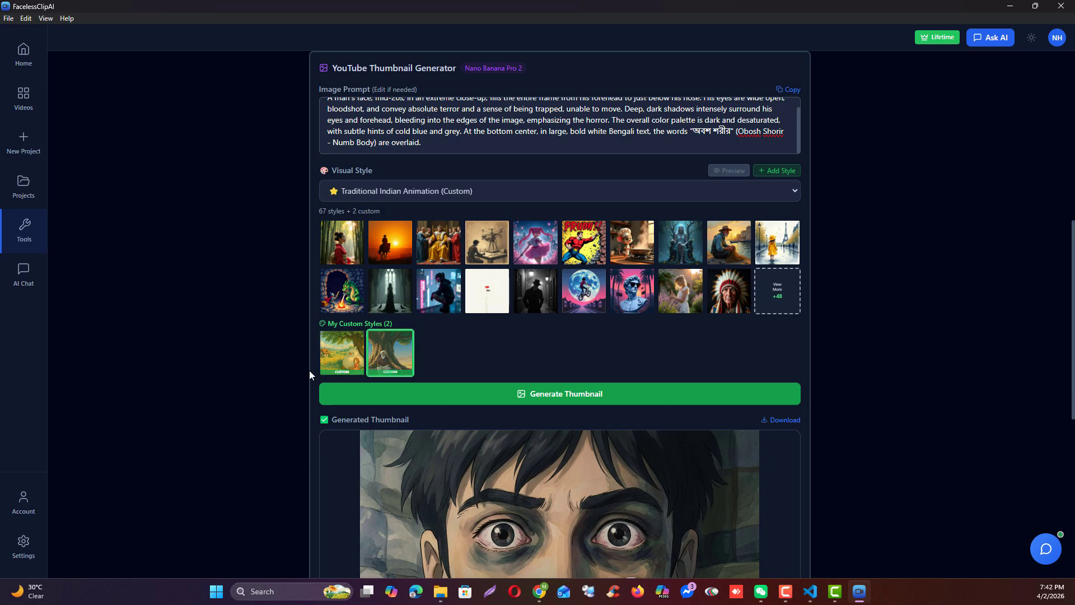
Generate a new Sleep Paralysis Horror thumbnail with the selected custom style and return to the beginning of the script page
{"action": "left_click", "coordinate": [504, 400]}
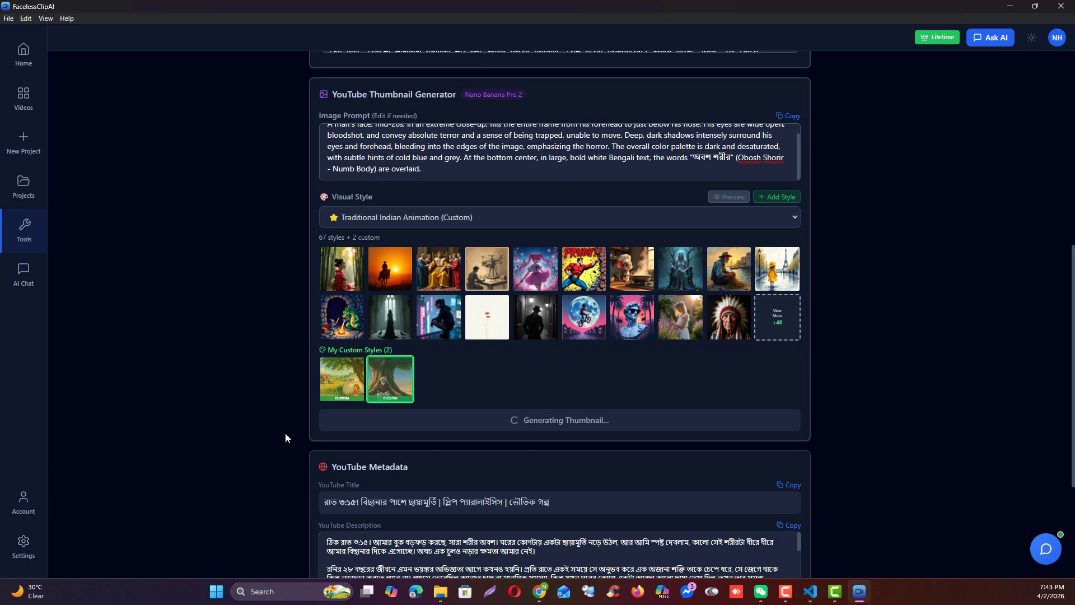
{"action": "scroll", "coordinate": [286, 434], "scroll_direction": "up", "scroll_amount": 8}
{"action": "scroll", "coordinate": [286, 433], "scroll_direction": "down", "scroll_amount": 11}
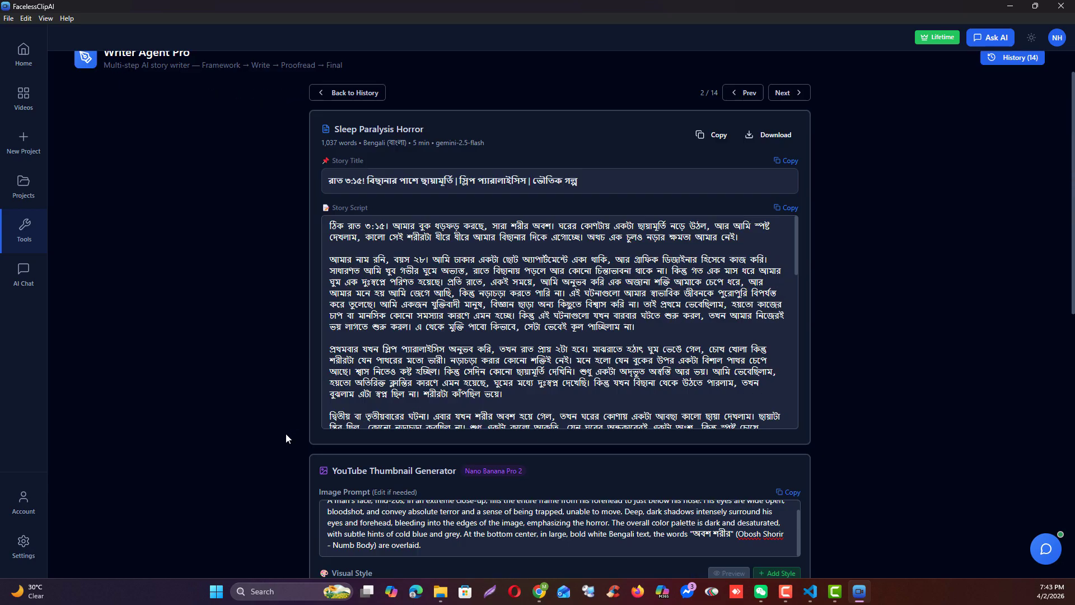
{"action": "left_click_drag", "start_coordinate": [104, 98], "coordinate": [196, 99]}
{"action": "left_click", "coordinate": [211, 199]}
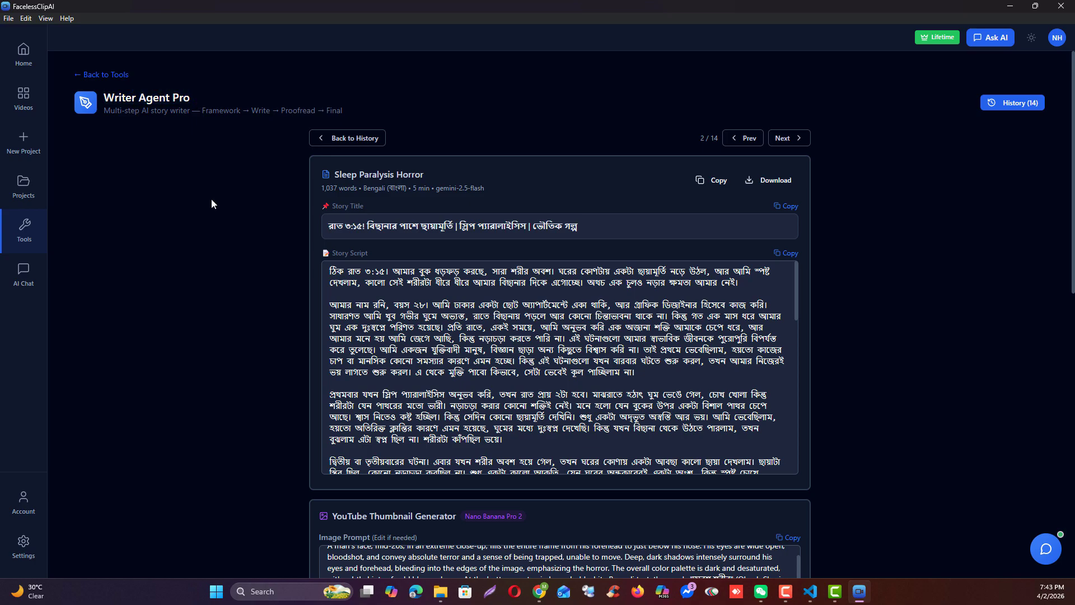
Open a fresh Writer Agent Pro setup, view the ready-made topic categories, and return to the custom topic option
{"action": "left_click", "coordinate": [107, 75]}
{"action": "left_click", "coordinate": [503, 311]}
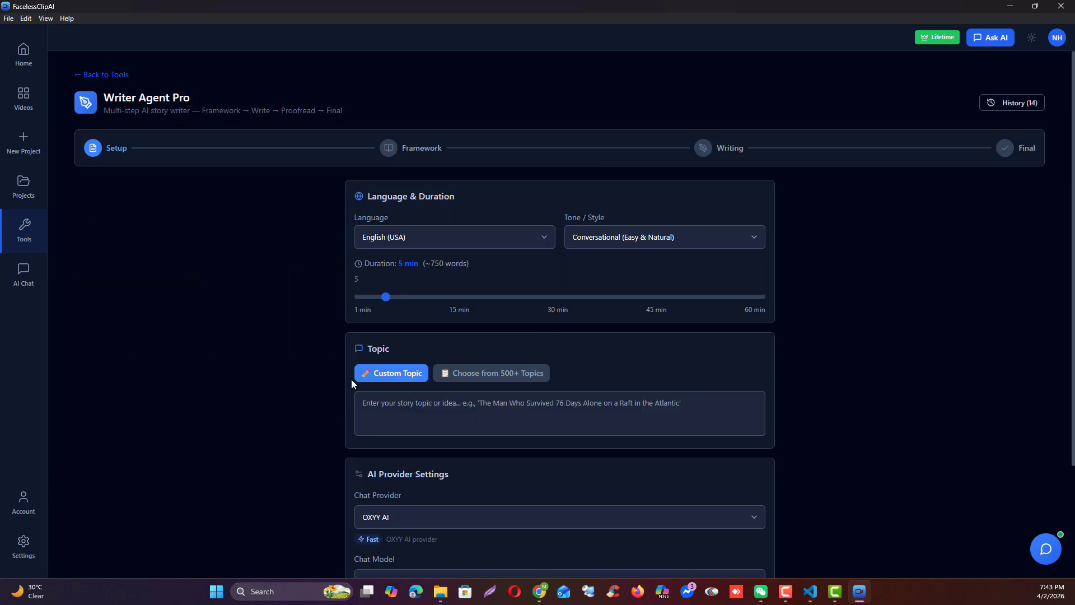
{"action": "scroll", "coordinate": [352, 381], "scroll_direction": "down", "scroll_amount": 2}
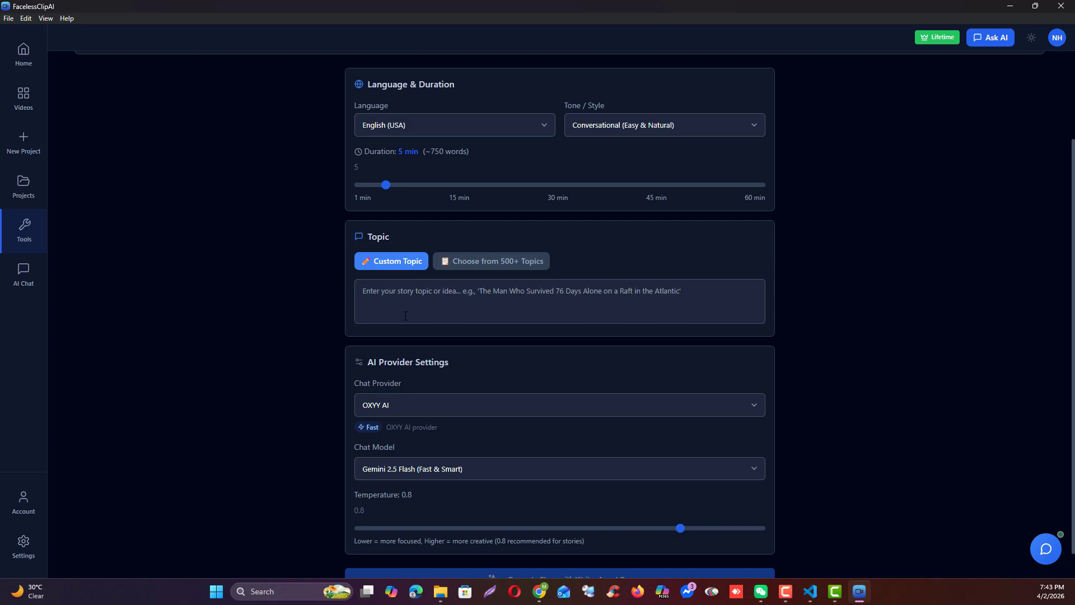
{"action": "left_click", "coordinate": [473, 272]}
{"action": "left_click", "coordinate": [381, 332]}
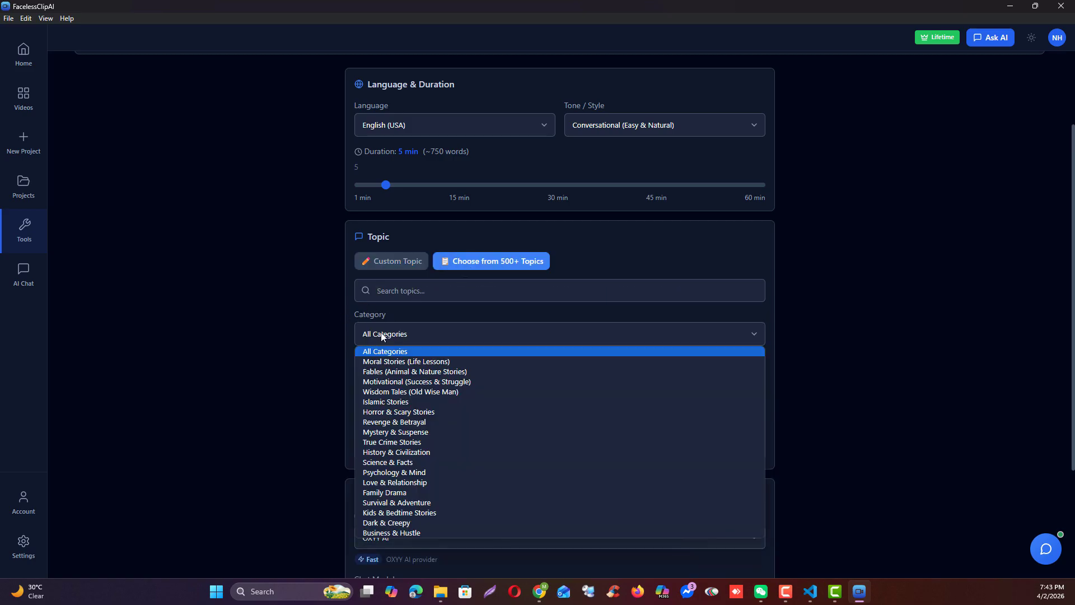
{"action": "left_click", "coordinate": [381, 333]}
{"action": "left_click", "coordinate": [395, 263]}
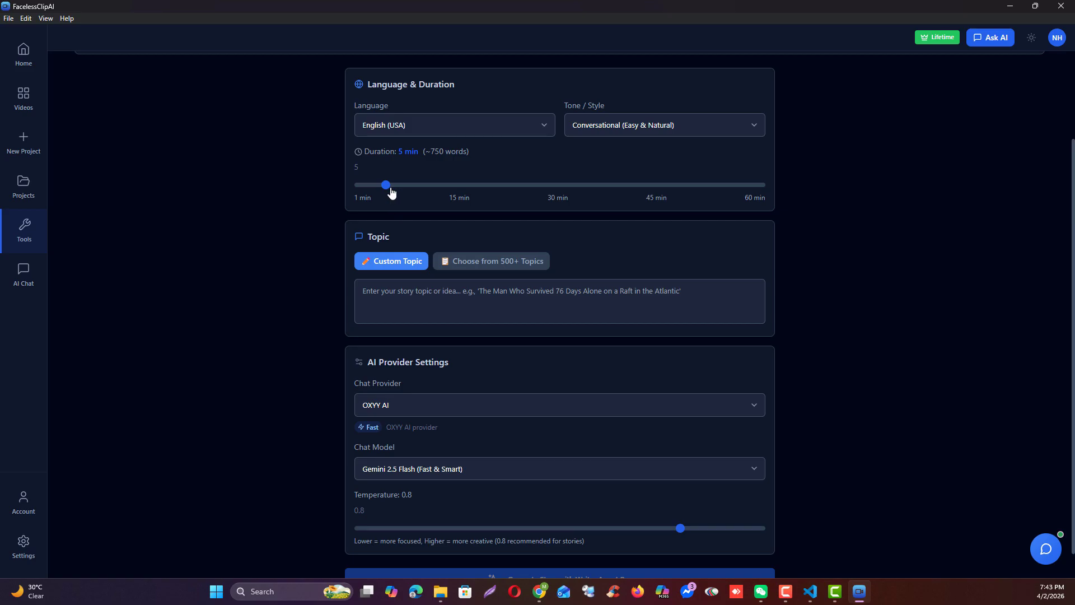
Review the duration and AI provider settings, keeping Gemini 2.5 Flash (Fast & Smart) as the chat model
{"action": "scroll", "coordinate": [300, 276], "scroll_direction": "up", "scroll_amount": 1}
{"action": "left_click", "coordinate": [441, 173]}
{"action": "left_click", "coordinate": [280, 314]}
{"action": "scroll", "coordinate": [279, 337], "scroll_direction": "down", "scroll_amount": 2}
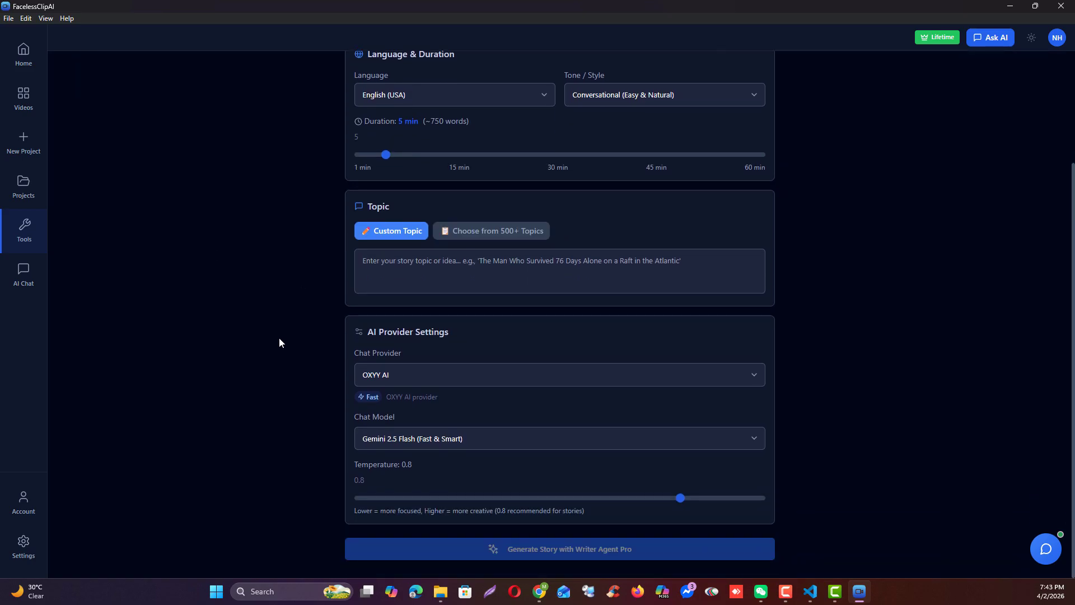
{"action": "left_click", "coordinate": [389, 442]}
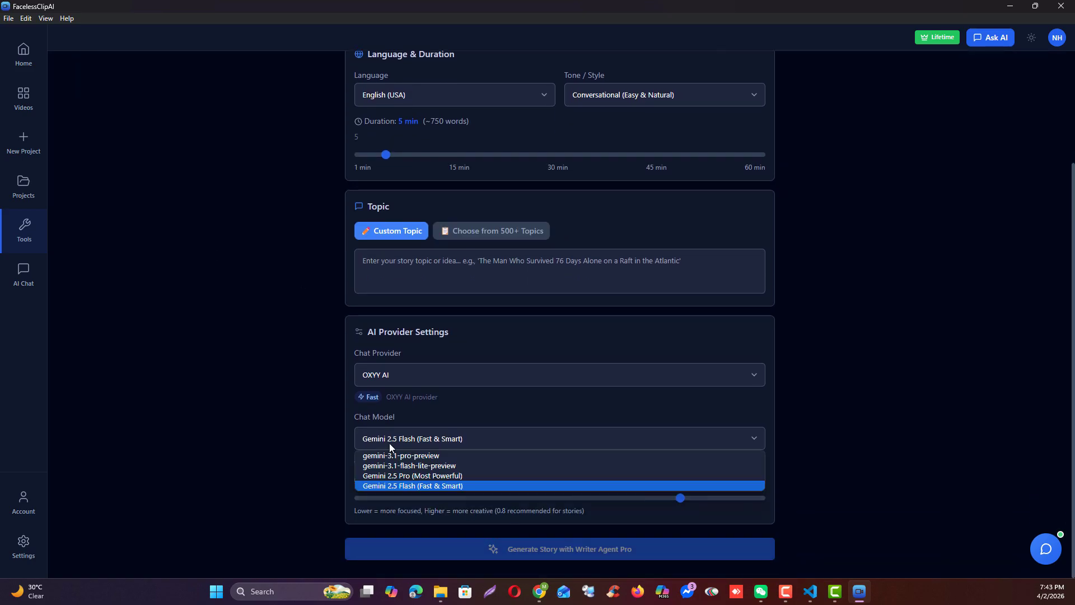
{"action": "left_click", "coordinate": [388, 485]}
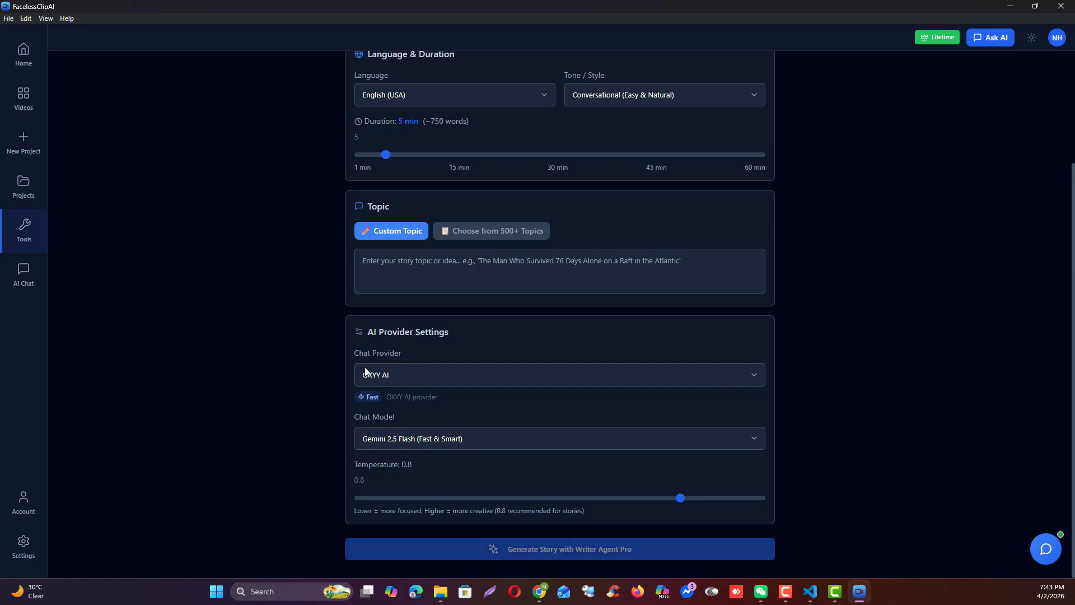
{"action": "scroll", "coordinate": [284, 433], "scroll_direction": "up", "scroll_amount": 3}
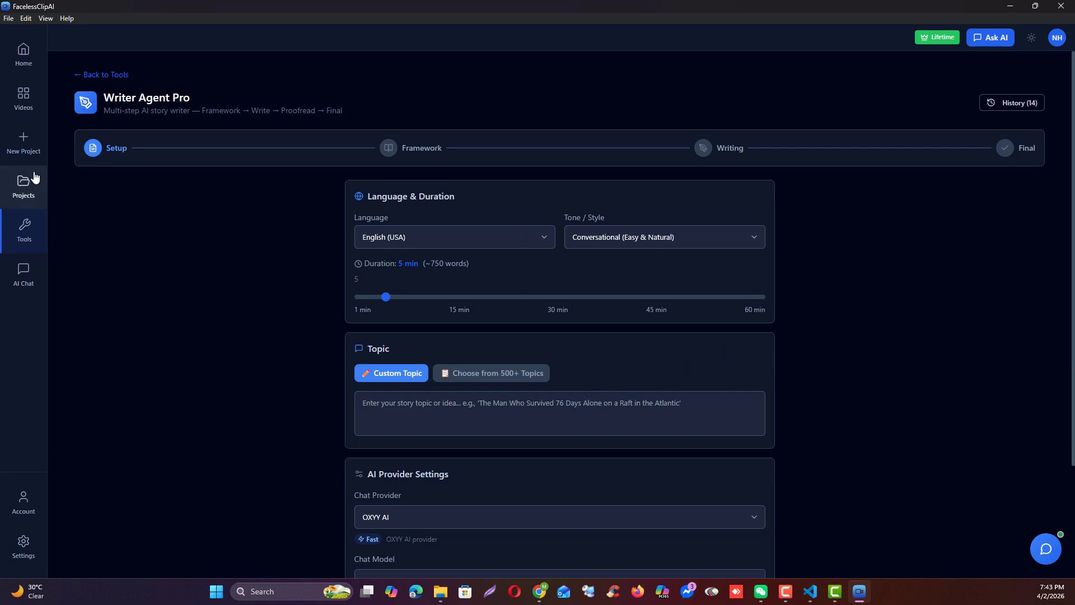
Start a new AI Images To Video project and look through its script, scene, provider, video quality and background music settings
{"action": "left_click", "coordinate": [25, 150]}
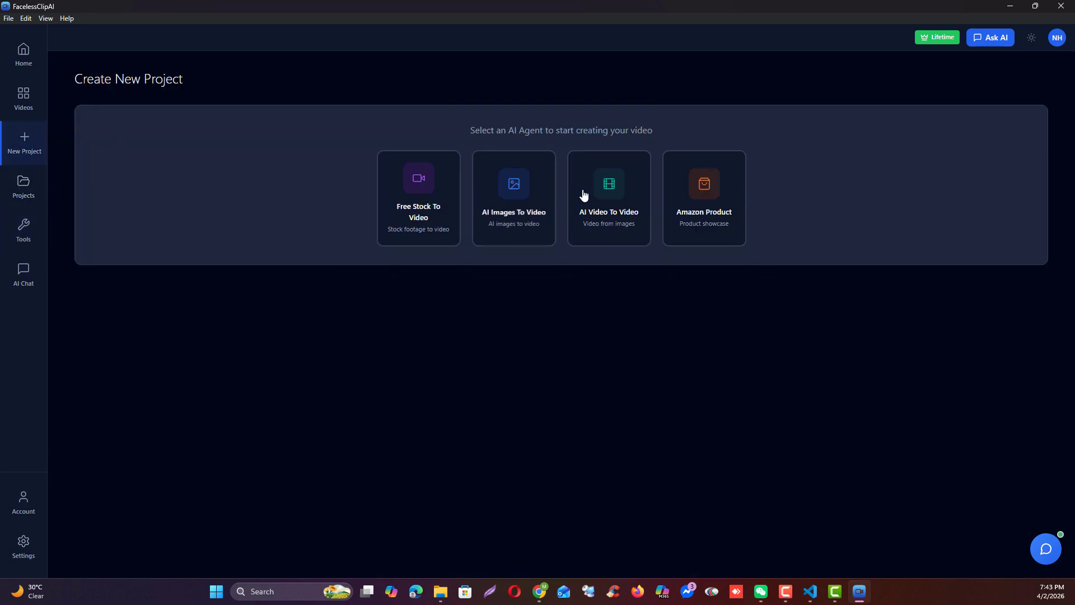
{"action": "left_click", "coordinate": [514, 222]}
{"action": "left_click", "coordinate": [452, 270]}
{"action": "scroll", "coordinate": [180, 327], "scroll_direction": "down", "scroll_amount": 1}
{"action": "scroll", "coordinate": [180, 328], "scroll_direction": "down", "scroll_amount": 1}
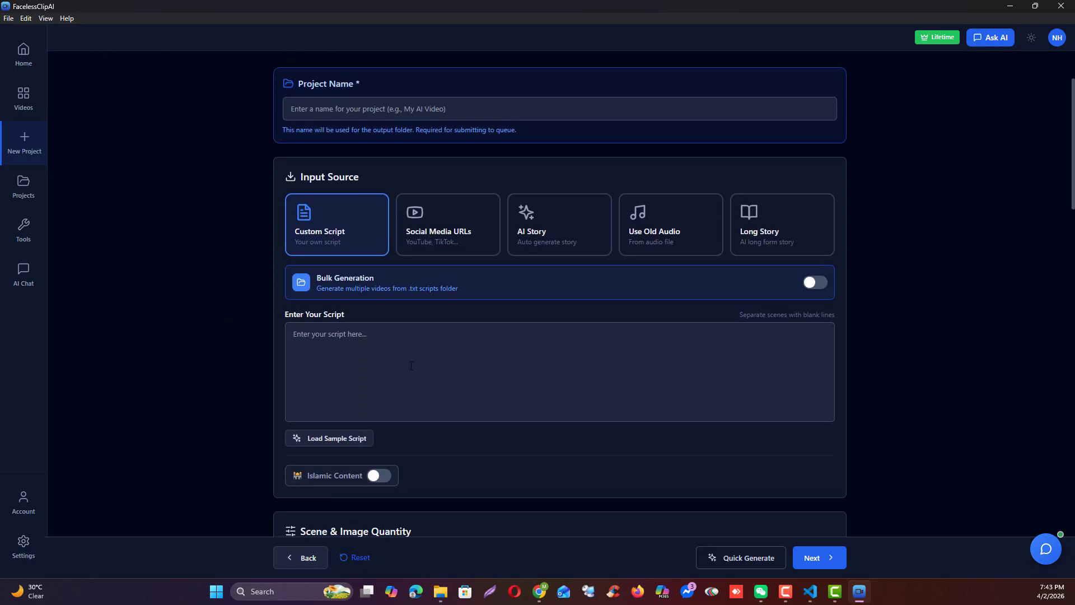
{"action": "scroll", "coordinate": [348, 379], "scroll_direction": "down", "scroll_amount": 13}
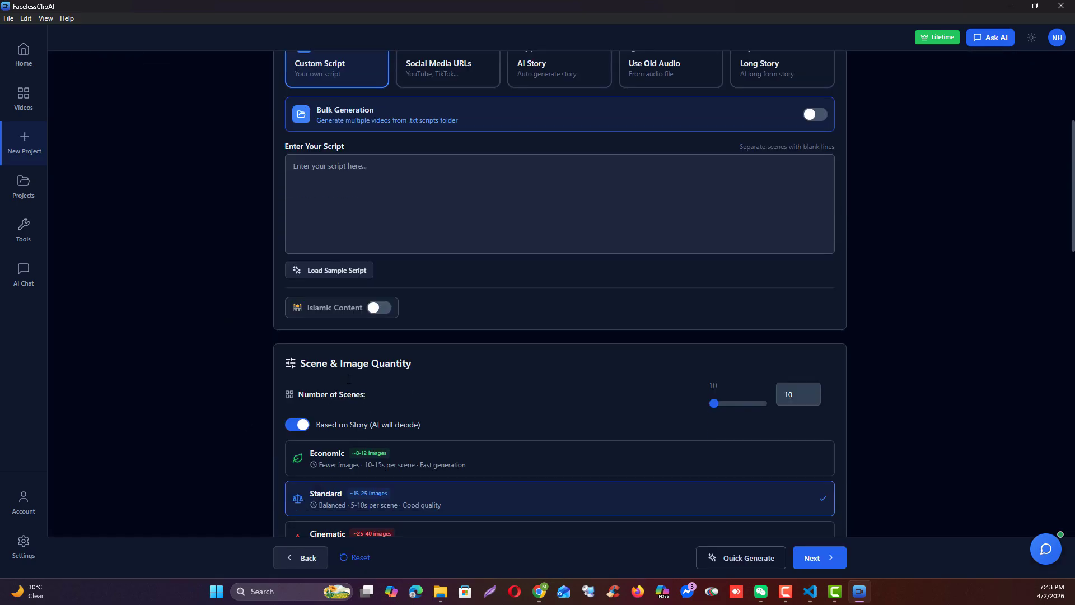
{"action": "scroll", "coordinate": [392, 375], "scroll_direction": "down", "scroll_amount": 6}
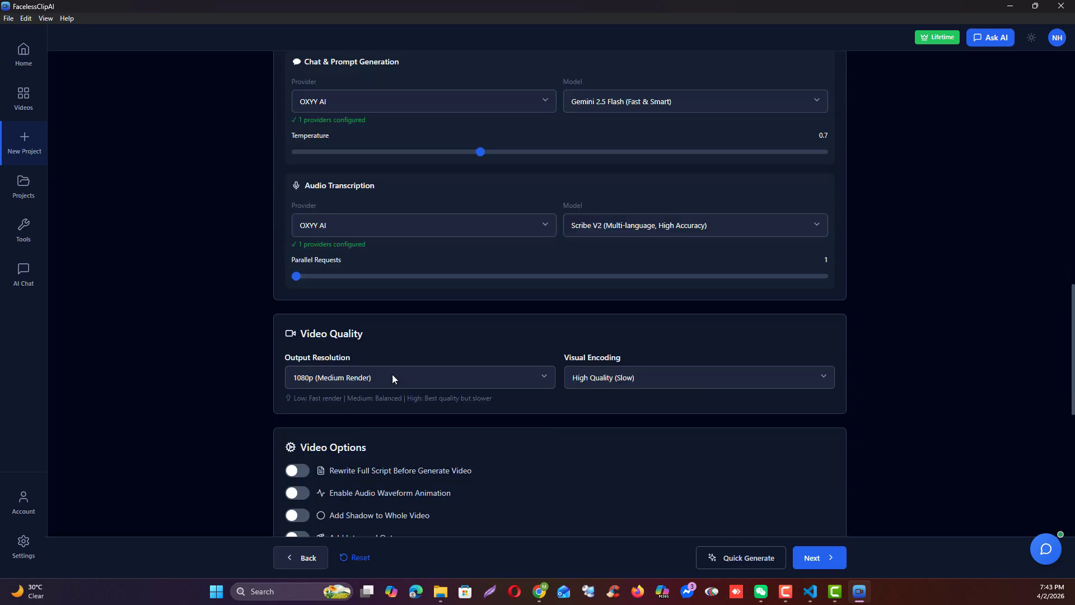
{"action": "scroll", "coordinate": [392, 376], "scroll_direction": "up", "scroll_amount": 4}
{"action": "scroll", "coordinate": [393, 381], "scroll_direction": "down", "scroll_amount": 5}
{"action": "scroll", "coordinate": [394, 383], "scroll_direction": "down", "scroll_amount": 3}
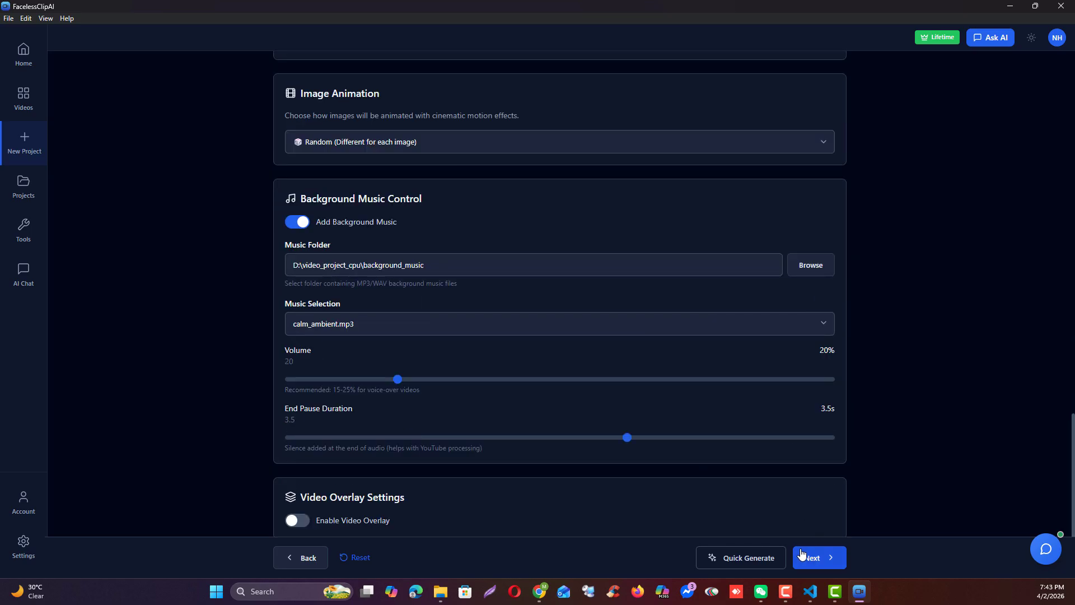
Load the sample script into the new project and proceed to the Image & Voice settings
{"action": "left_click", "coordinate": [811, 561]}
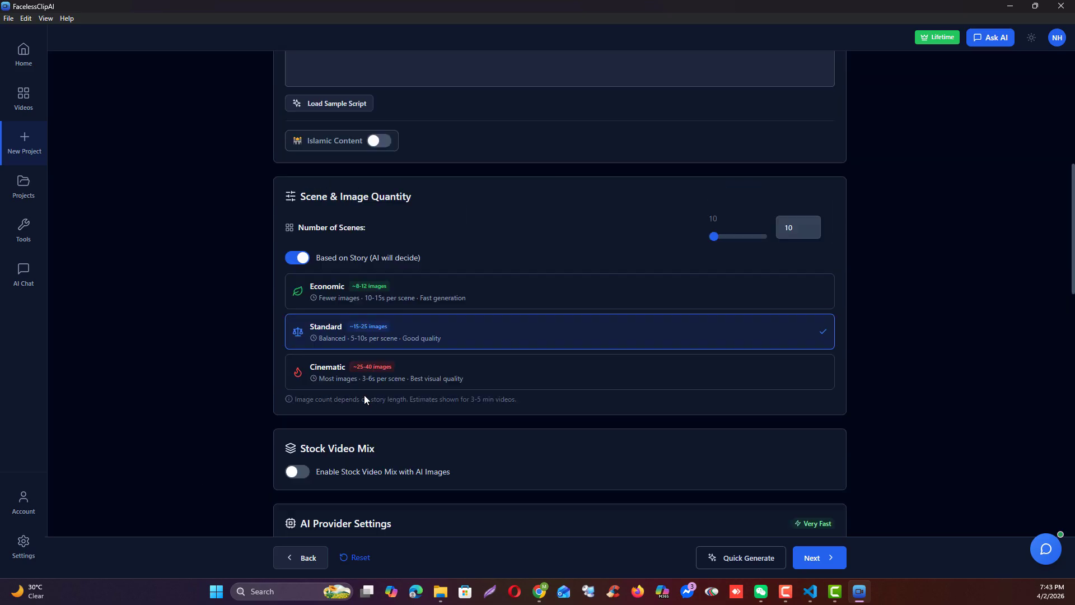
{"action": "scroll", "coordinate": [353, 375], "scroll_direction": "down", "scroll_amount": 3}
{"action": "left_click", "coordinate": [333, 333]}
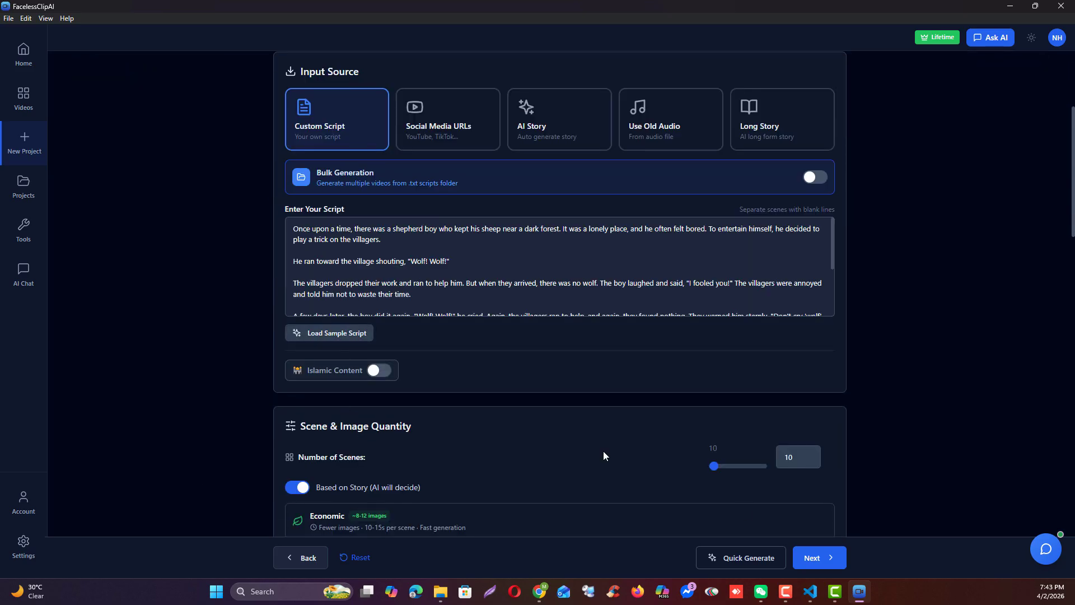
{"action": "left_click", "coordinate": [812, 558]}
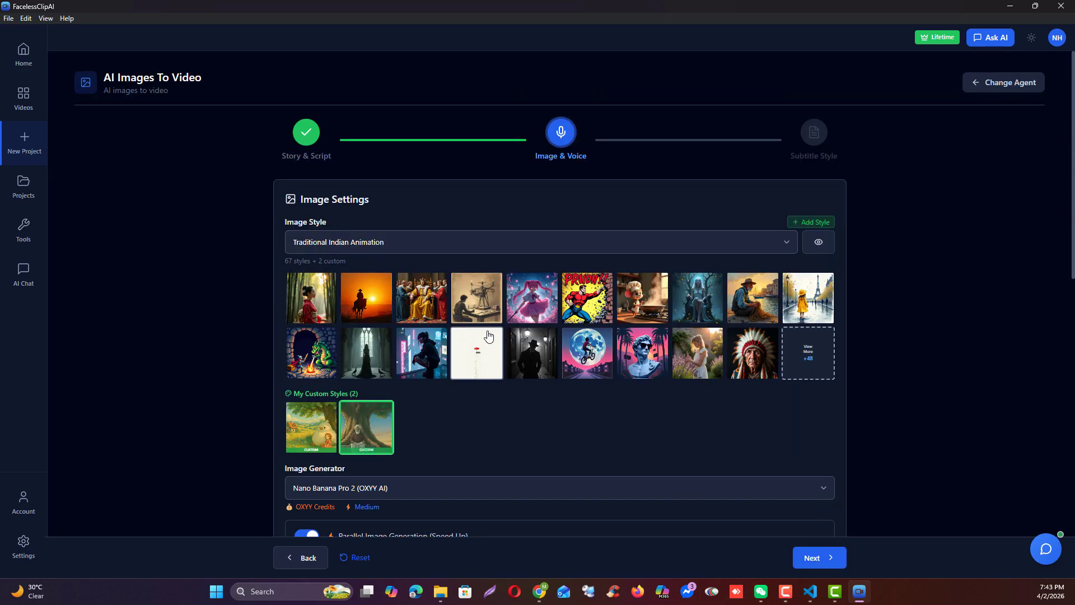
Look over the image and voice options, proceed to the subtitle style, and set the subtitle font to Bebas Neue
{"action": "scroll", "coordinate": [481, 424], "scroll_direction": "down", "scroll_amount": 10}
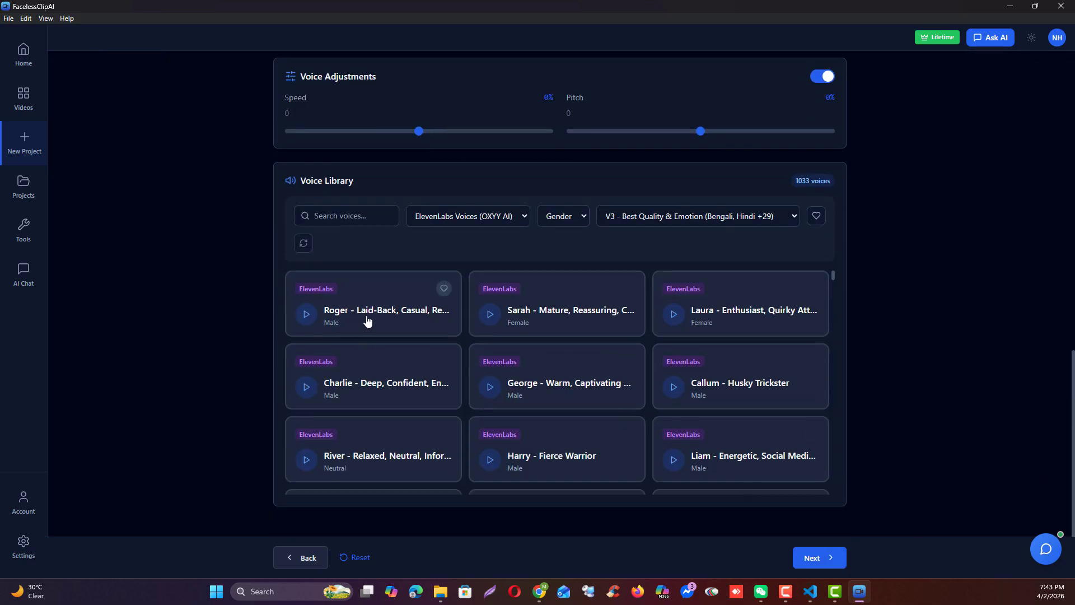
{"action": "left_click", "coordinate": [807, 561]}
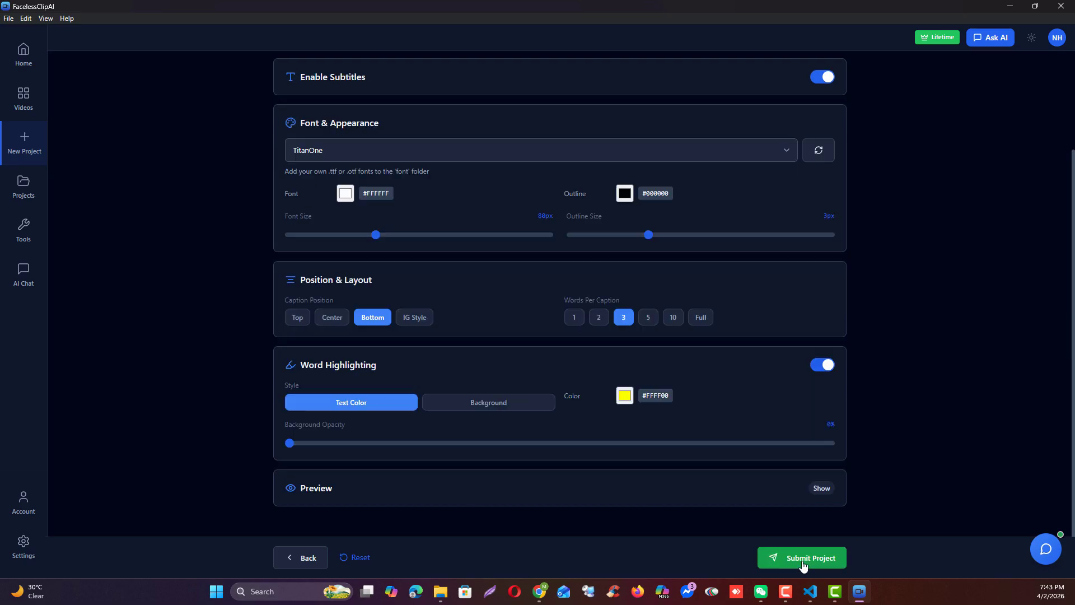
{"action": "left_click", "coordinate": [351, 152]}
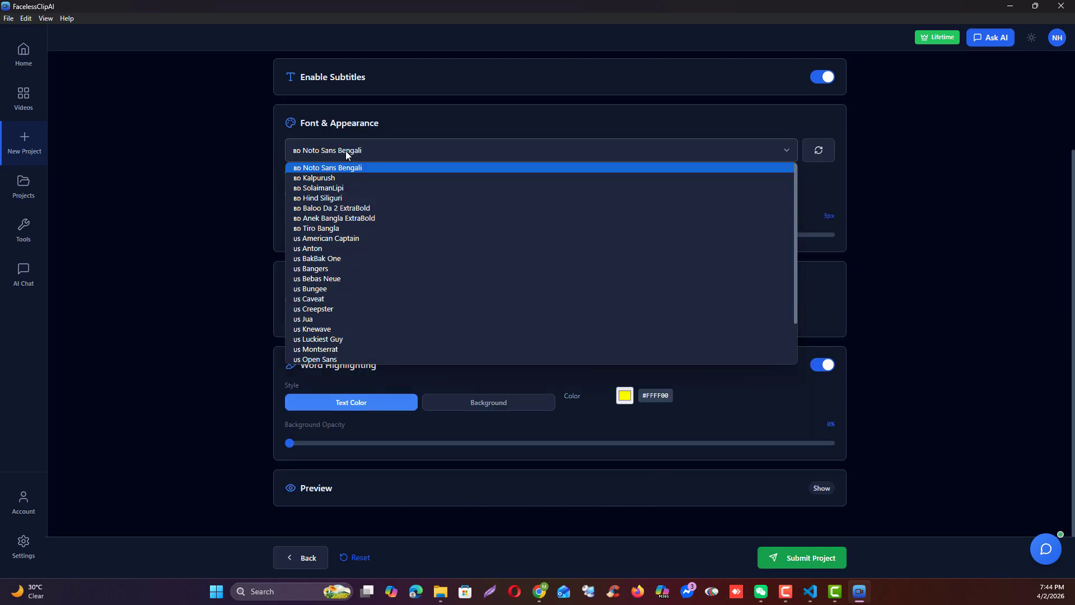
{"action": "left_click", "coordinate": [323, 279]}
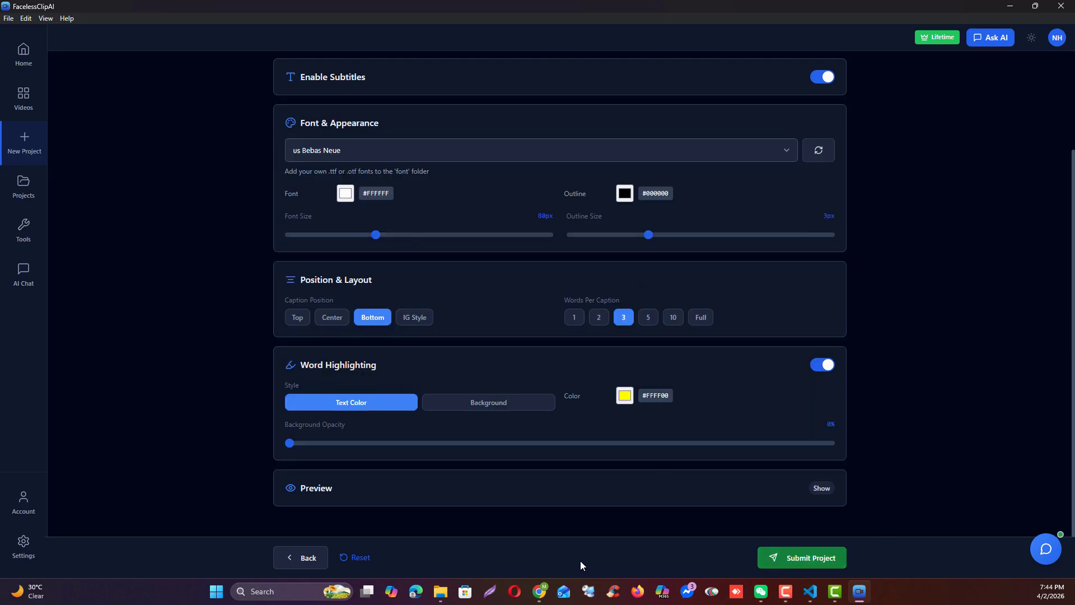
Back out of the sample project without submitting it and open the list of existing projects
{"action": "left_click", "coordinate": [290, 562]}
{"action": "left_click", "coordinate": [290, 564]}
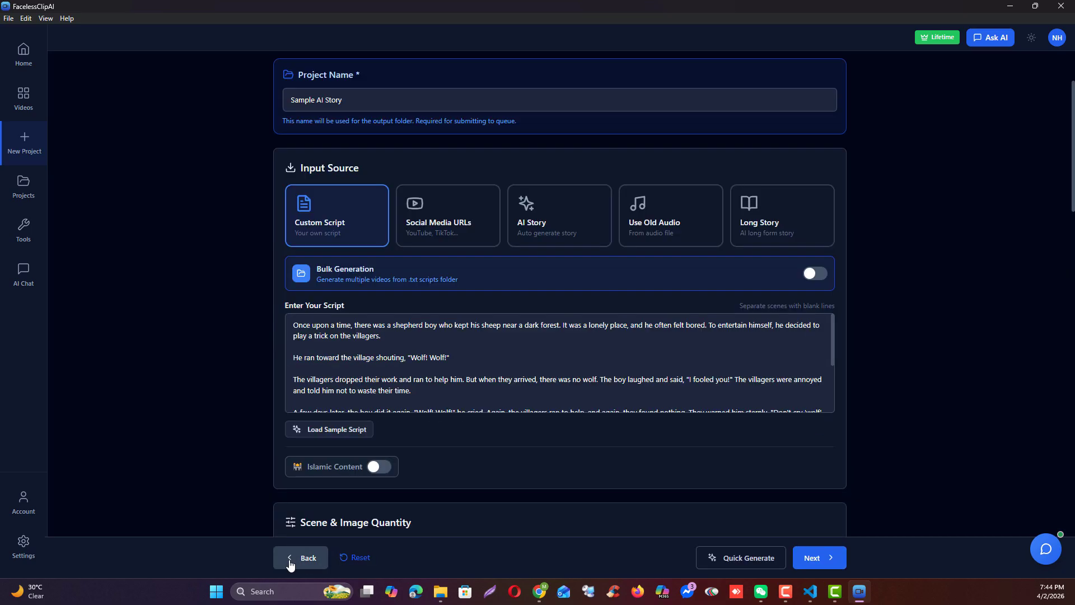
{"action": "left_click", "coordinate": [290, 563]}
{"action": "left_click", "coordinate": [28, 188]}
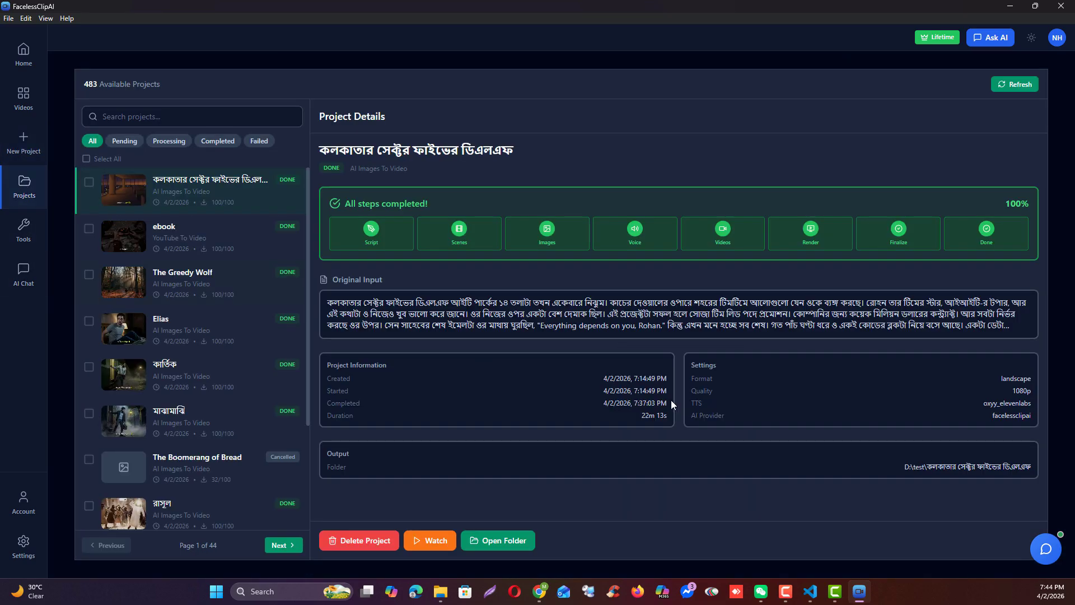
Reopen "Sleep Paralysis Horror" from the Writer Agent Pro history and review its thumbnail and YouTube metadata
{"action": "left_click", "coordinate": [24, 230]}
{"action": "left_click", "coordinate": [571, 308]}
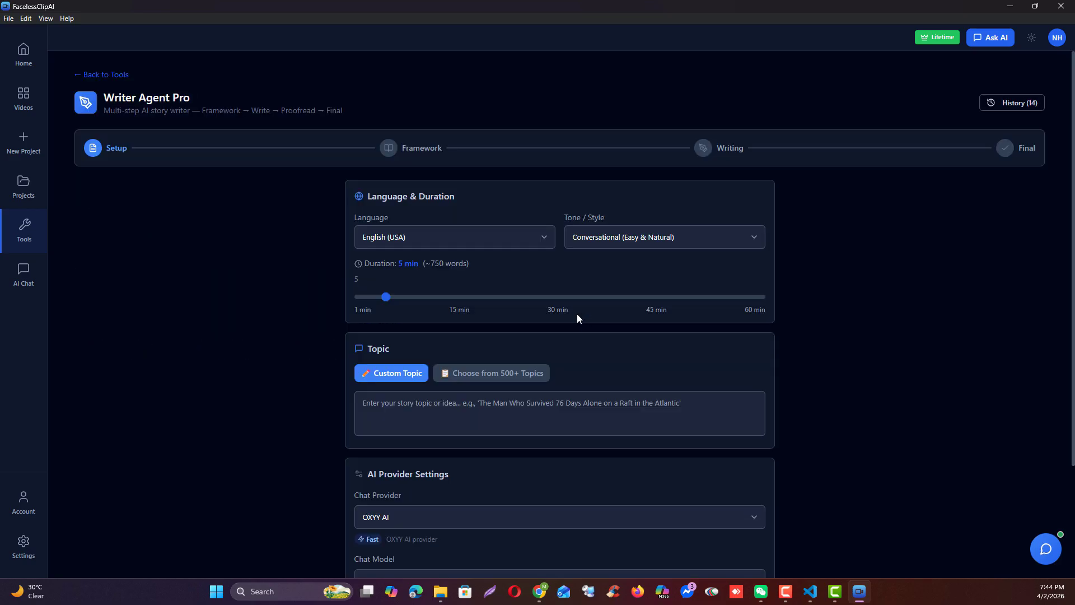
{"action": "left_click", "coordinate": [1012, 102]}
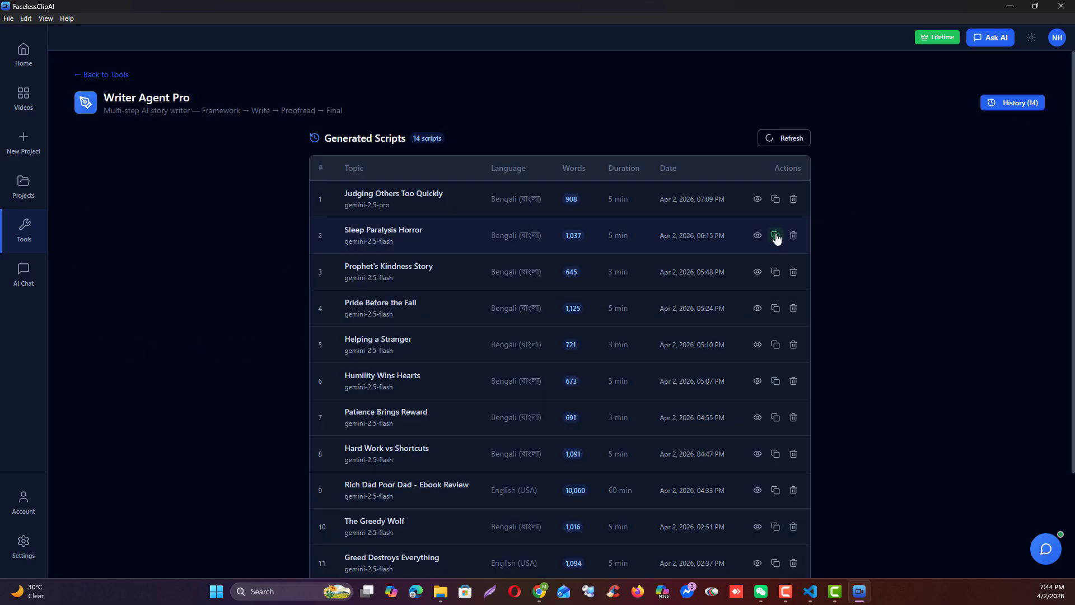
{"action": "left_click", "coordinate": [757, 236]}
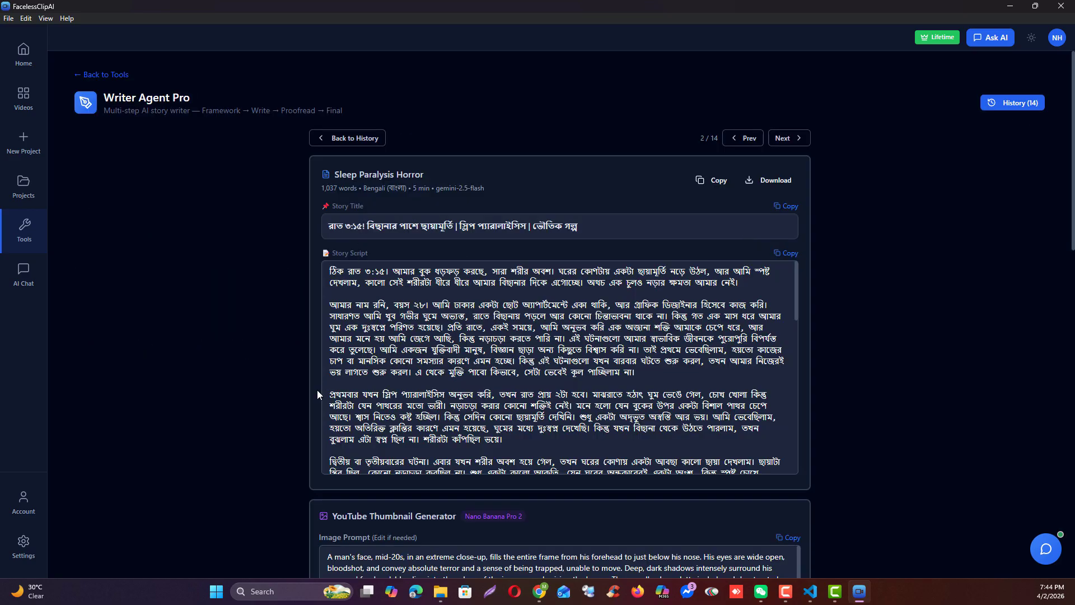
{"action": "scroll", "coordinate": [284, 424], "scroll_direction": "down", "scroll_amount": 7}
{"action": "scroll", "coordinate": [269, 442], "scroll_direction": "down", "scroll_amount": 8}
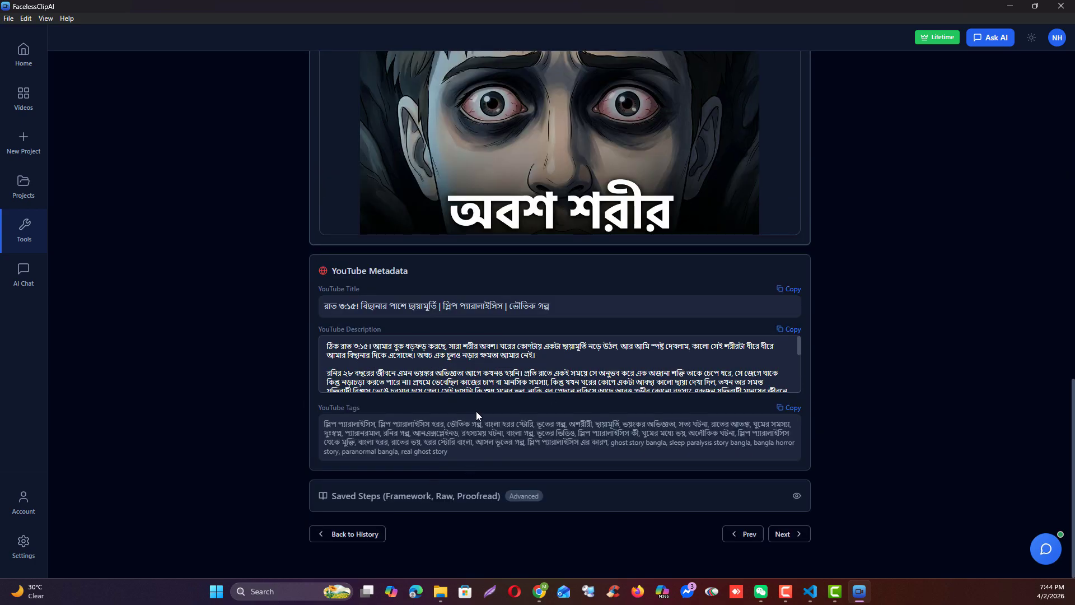
{"action": "scroll", "coordinate": [268, 481], "scroll_direction": "up", "scroll_amount": 15}
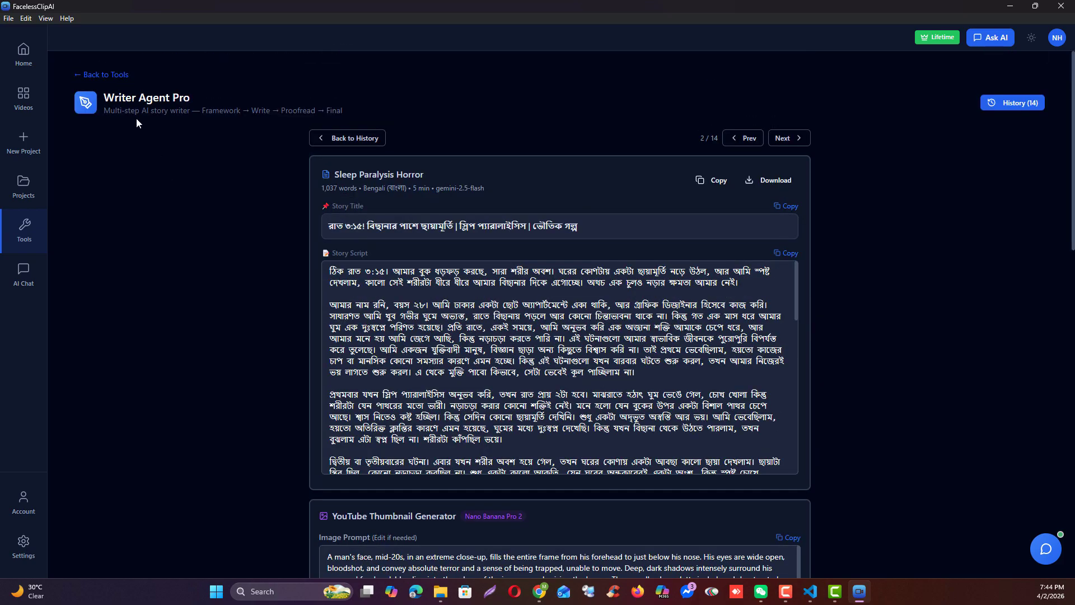
Leave the Sleep Paralysis Horror script and open "Judging Others Too Quickly" from the Writer Agent Pro history
{"action": "left_click", "coordinate": [109, 77]}
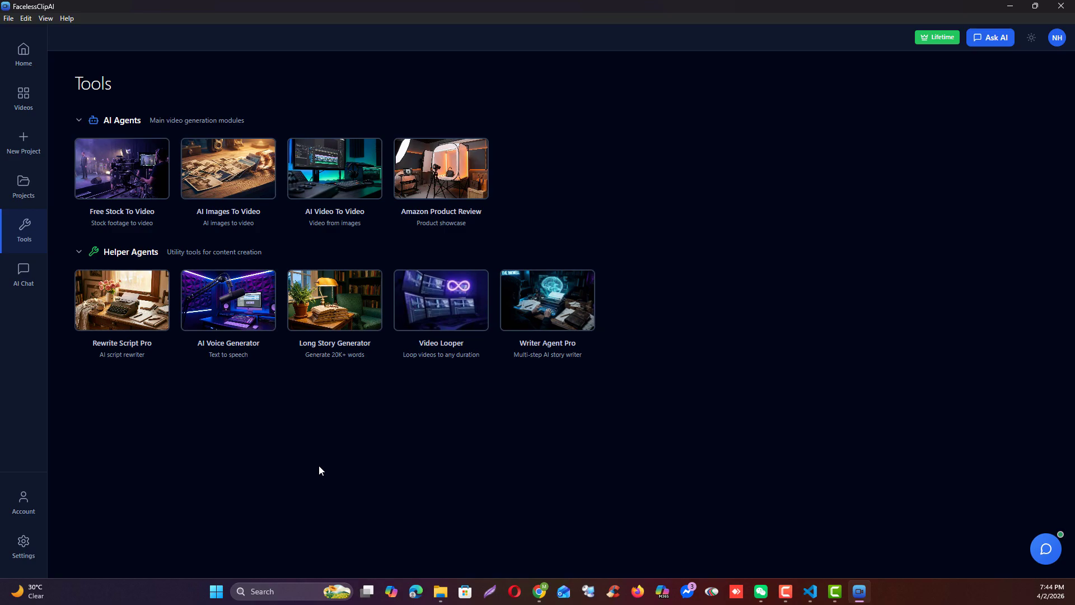
{"action": "left_click", "coordinate": [554, 319]}
{"action": "left_click", "coordinate": [1018, 107]}
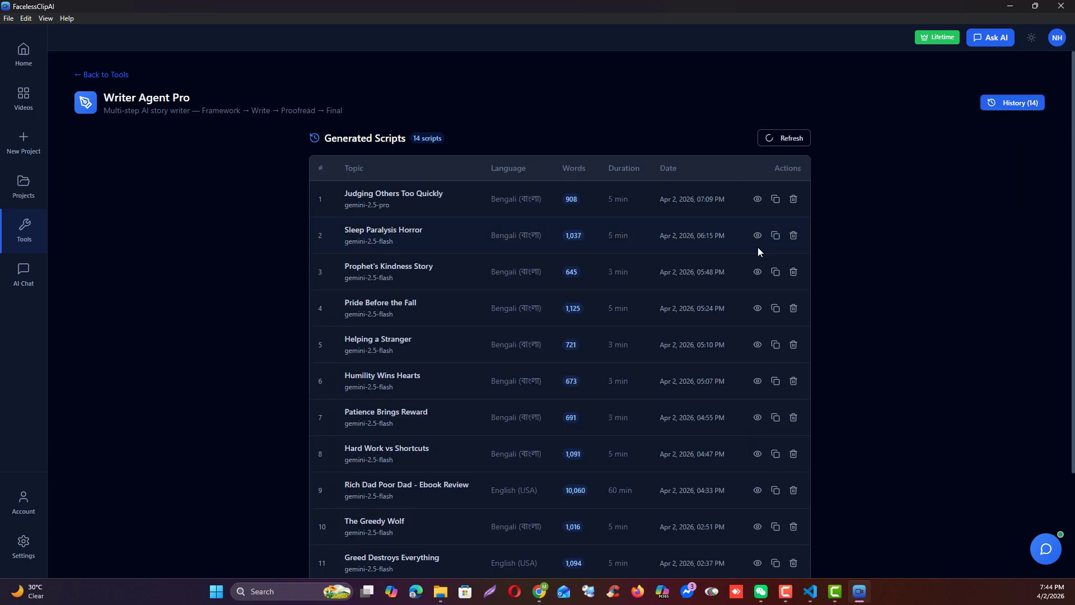
{"action": "left_click", "coordinate": [756, 202]}
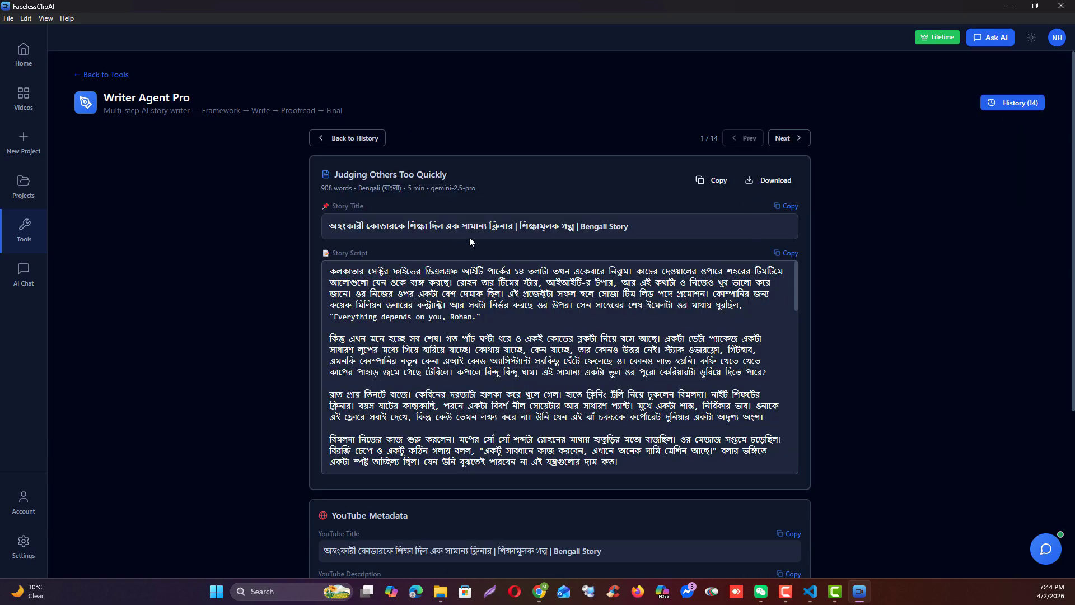
Highlight the story title's Bengali words before the first divider and switch to the YouTube channel's videos page in Chrome
{"action": "left_click_drag", "start_coordinate": [513, 226], "coordinate": [330, 226]}
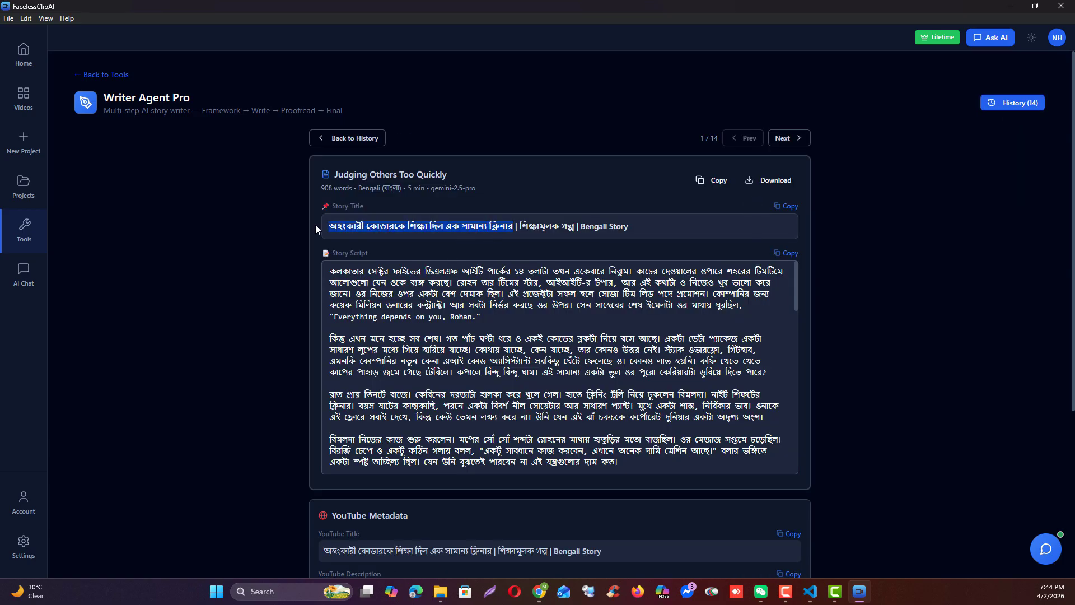
{"action": "key", "text": "alt+Tab"}
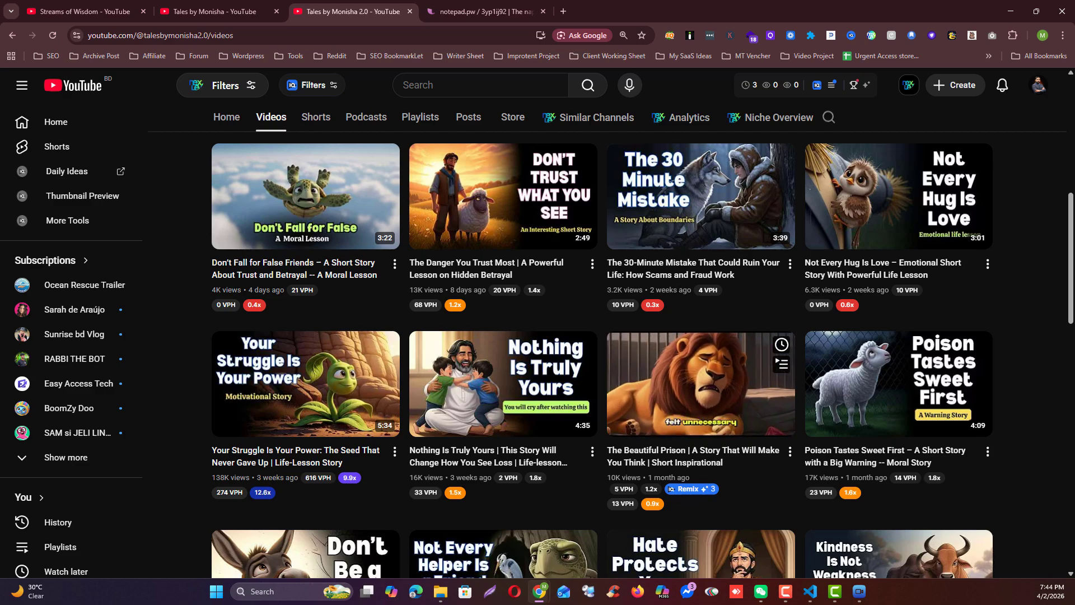
Search YouTube for "অহংকারী কোডারকে শিক্ষা দিল এক সামান্য ক্লিনার" and look through the resulting videos for similar stories
{"action": "left_click", "coordinate": [455, 85]}
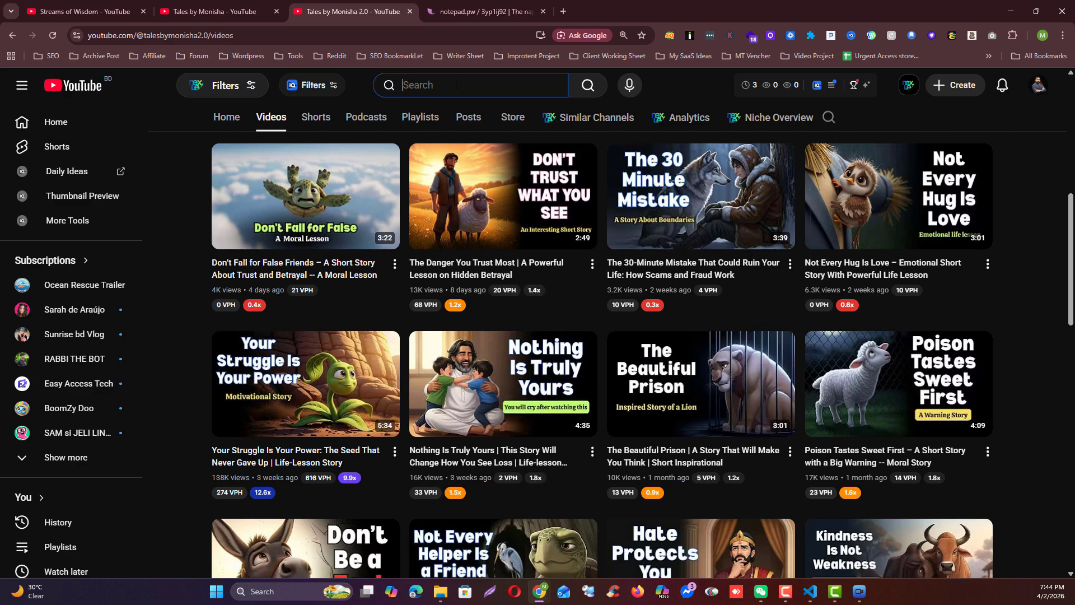
{"action": "key", "text": "ctrl+v"}
{"action": "left_click", "coordinate": [588, 94]}
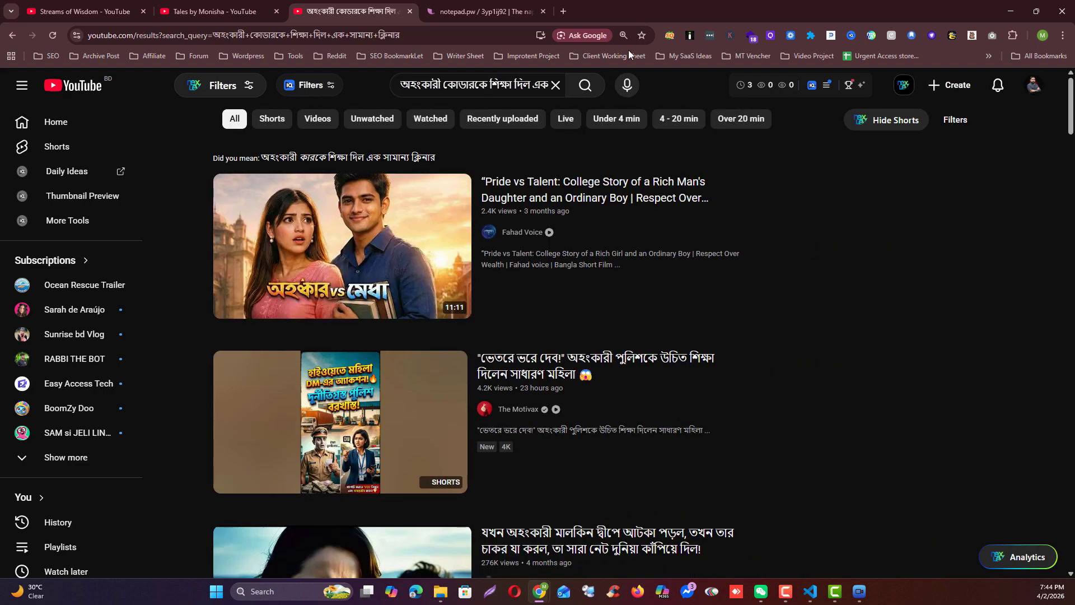
{"action": "scroll", "coordinate": [536, 376], "scroll_direction": "down", "scroll_amount": 3}
{"action": "scroll", "coordinate": [536, 376], "scroll_direction": "down", "scroll_amount": 5}
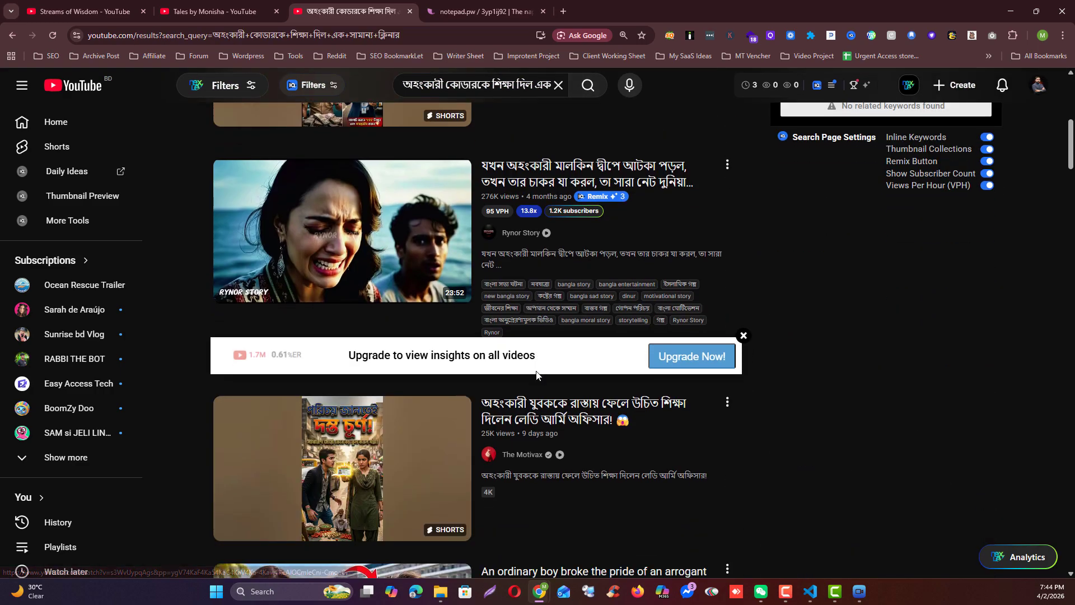
{"action": "scroll", "coordinate": [536, 374], "scroll_direction": "down", "scroll_amount": 5}
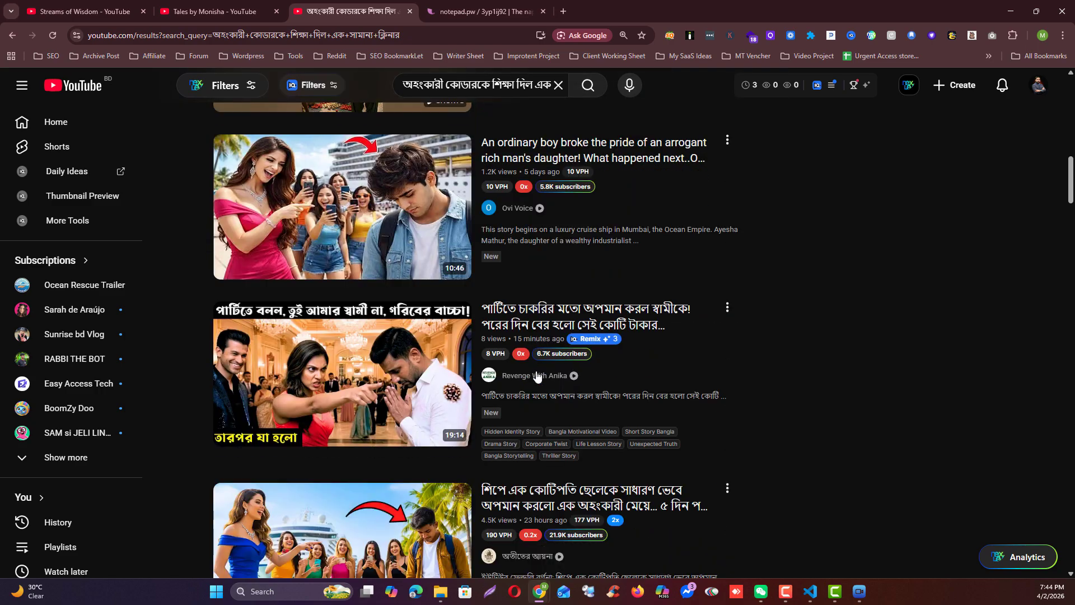
{"action": "scroll", "coordinate": [536, 374], "scroll_direction": "down", "scroll_amount": 5}
{"action": "scroll", "coordinate": [536, 374], "scroll_direction": "down", "scroll_amount": 6}
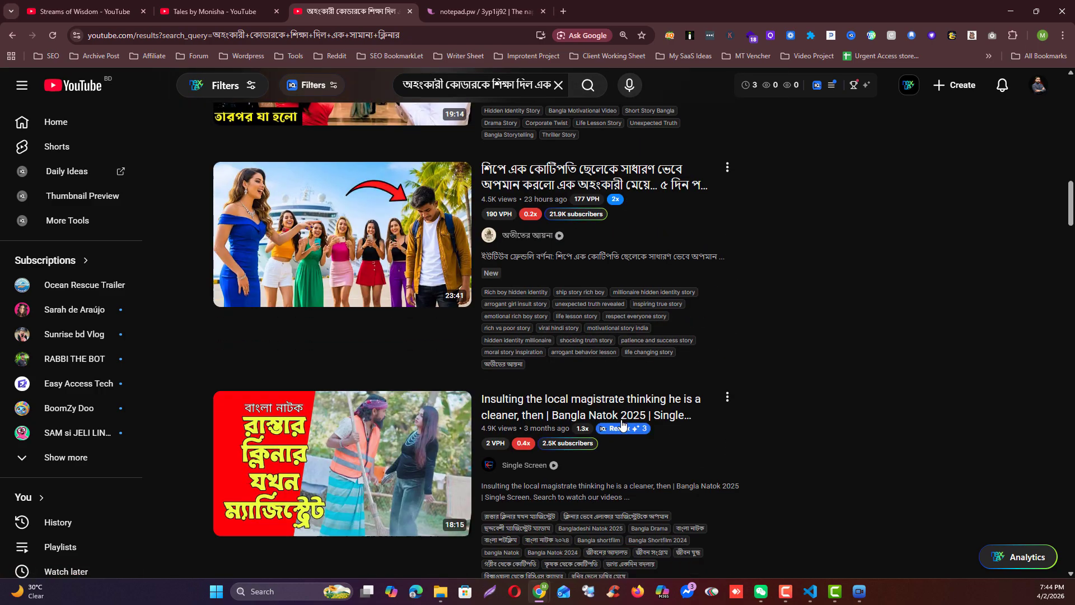
{"action": "scroll", "coordinate": [620, 427], "scroll_direction": "up", "scroll_amount": 8}
{"action": "scroll", "coordinate": [622, 425], "scroll_direction": "up", "scroll_amount": 20}
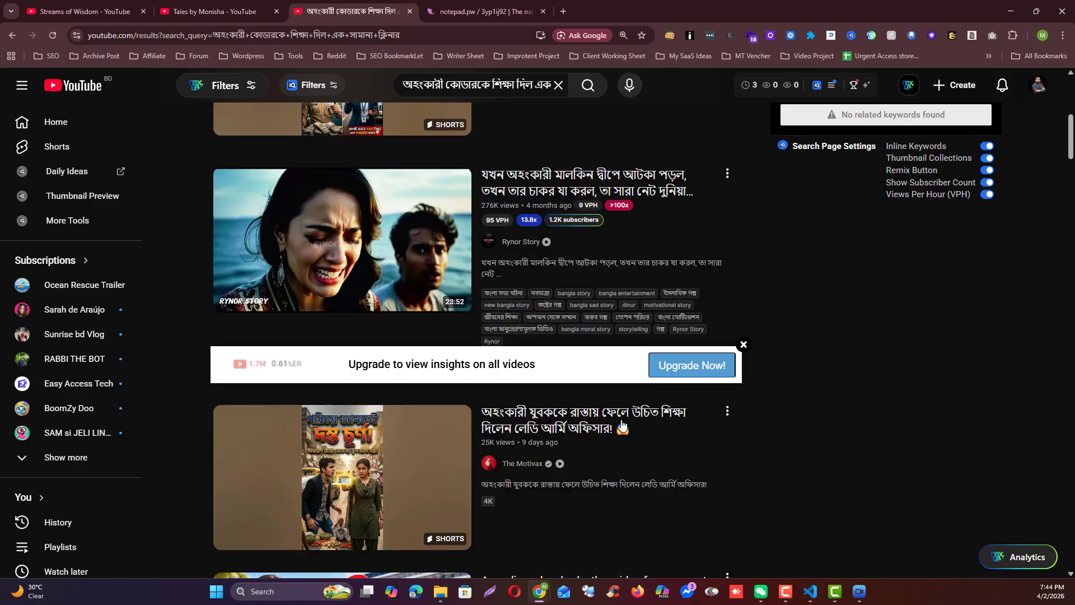
Switch back to the "Judging Others Too Quickly" script in FacelessClipAI and clear the story title's text highlight
{"action": "left_click", "coordinate": [860, 592]}
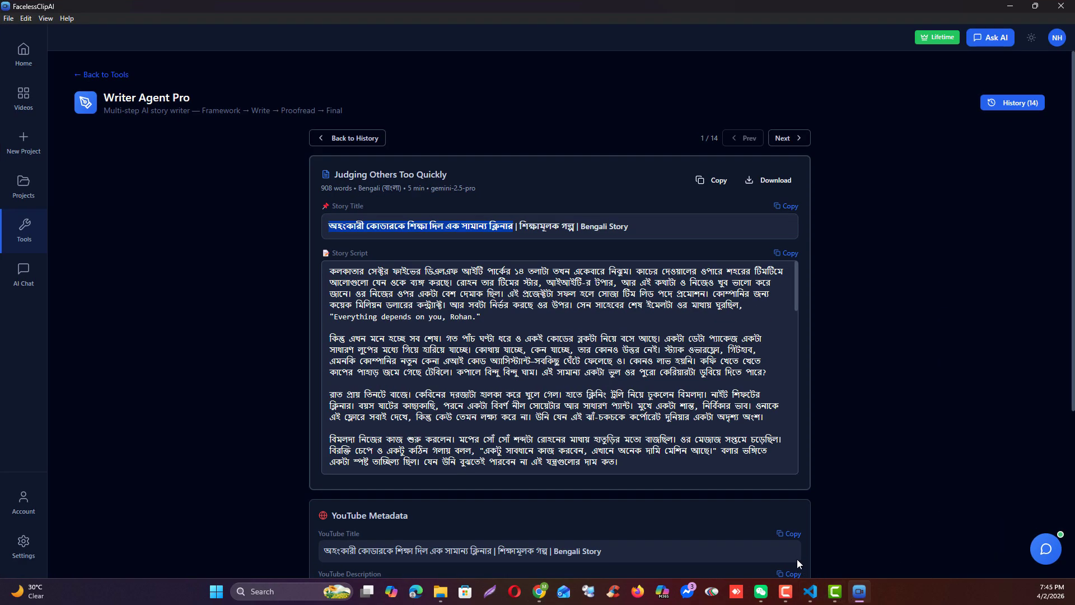
{"action": "left_click", "coordinate": [227, 275]}
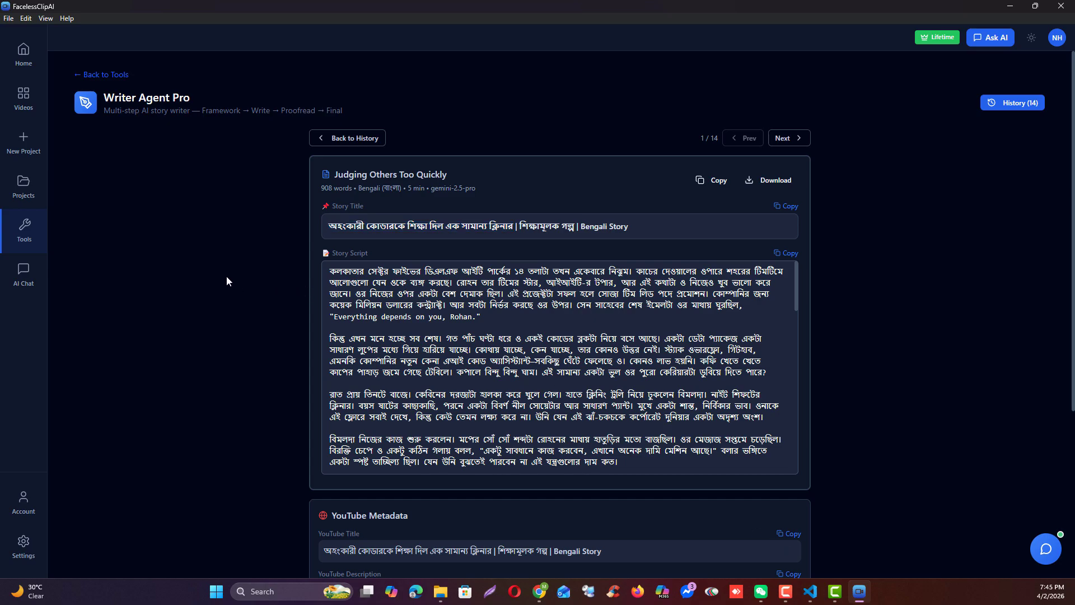